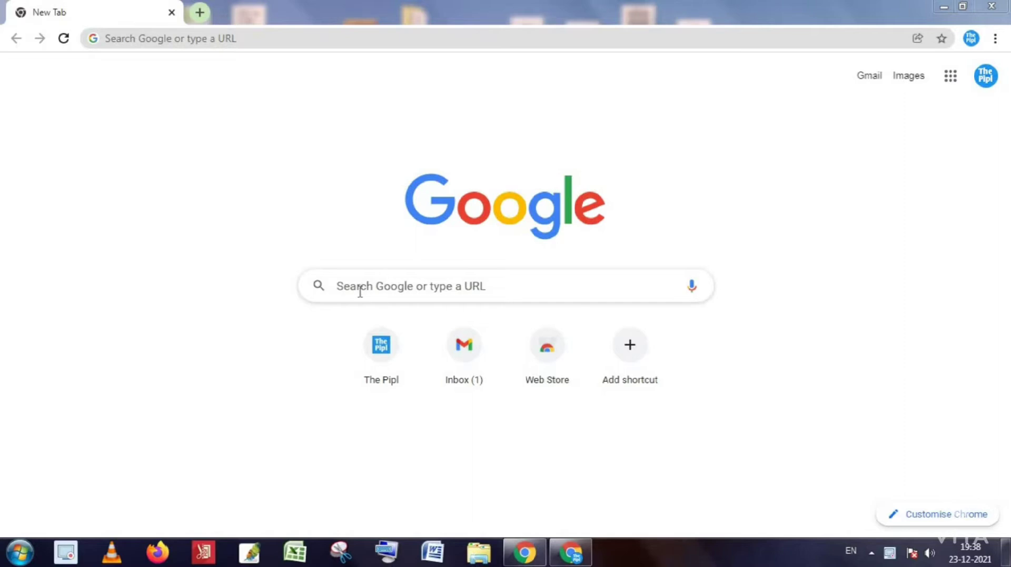
Search Google for 'itr filing' by picking it from the 'itr' suggestions.
click(360, 291)
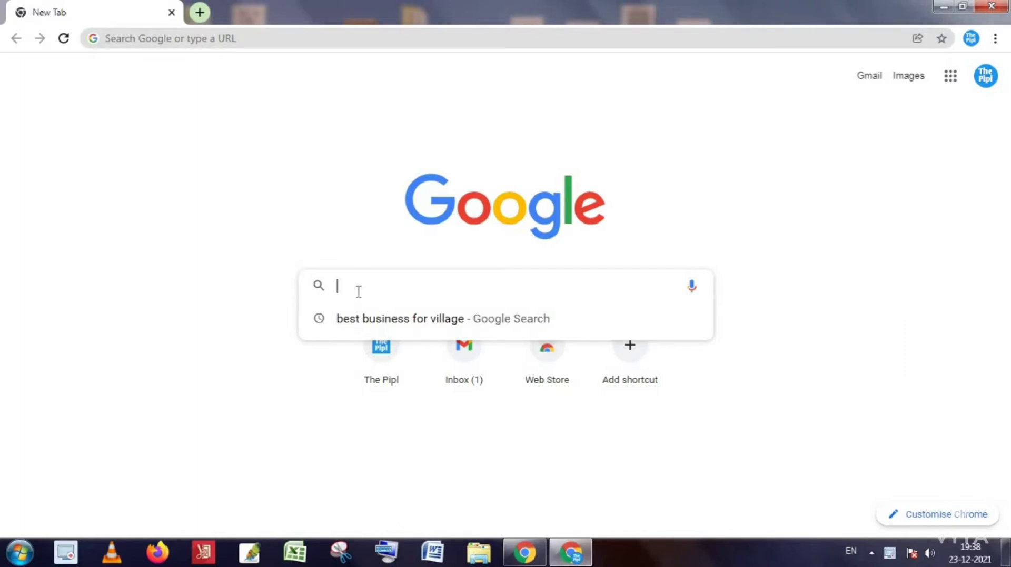
text(itr)
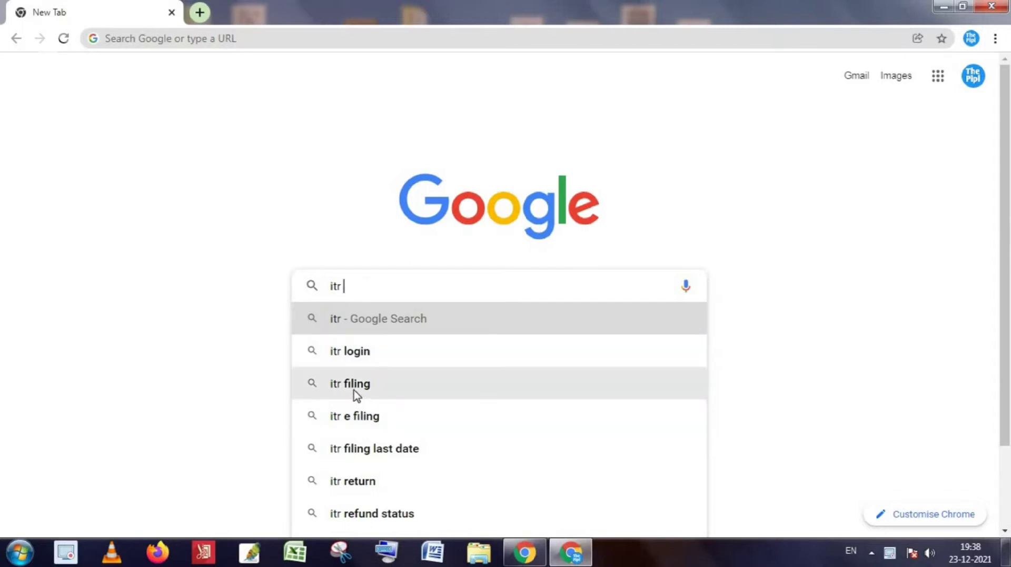
click(368, 390)
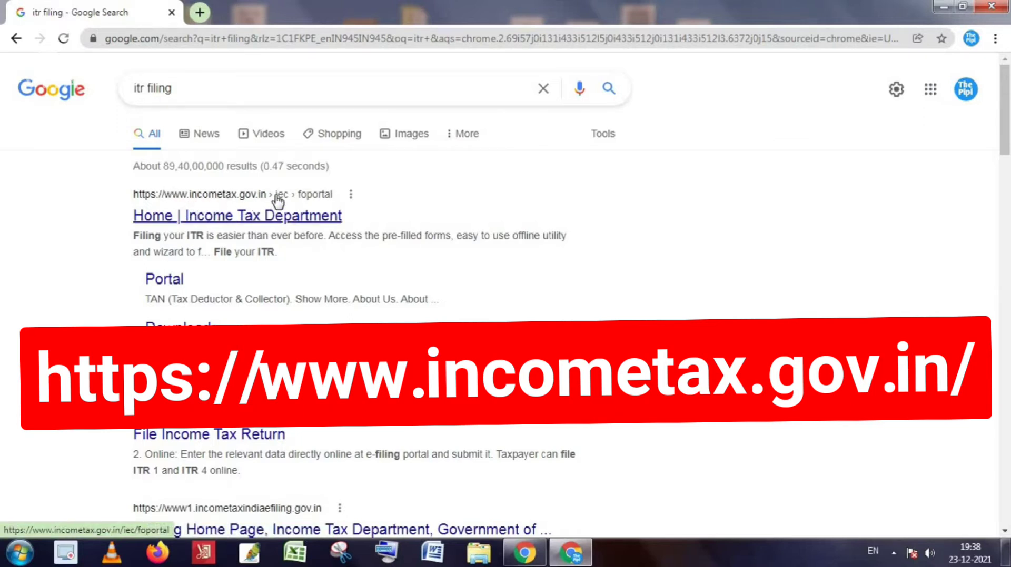
Open the incometax.gov.in portal, get past the certificate warning, and return to its home page.
click(209, 223)
click(214, 227)
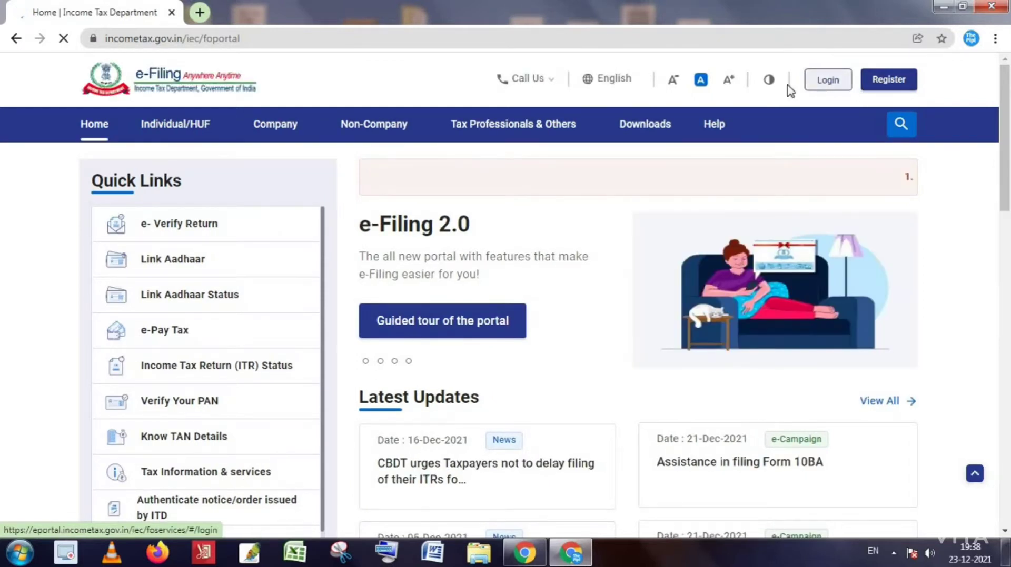
click(878, 90)
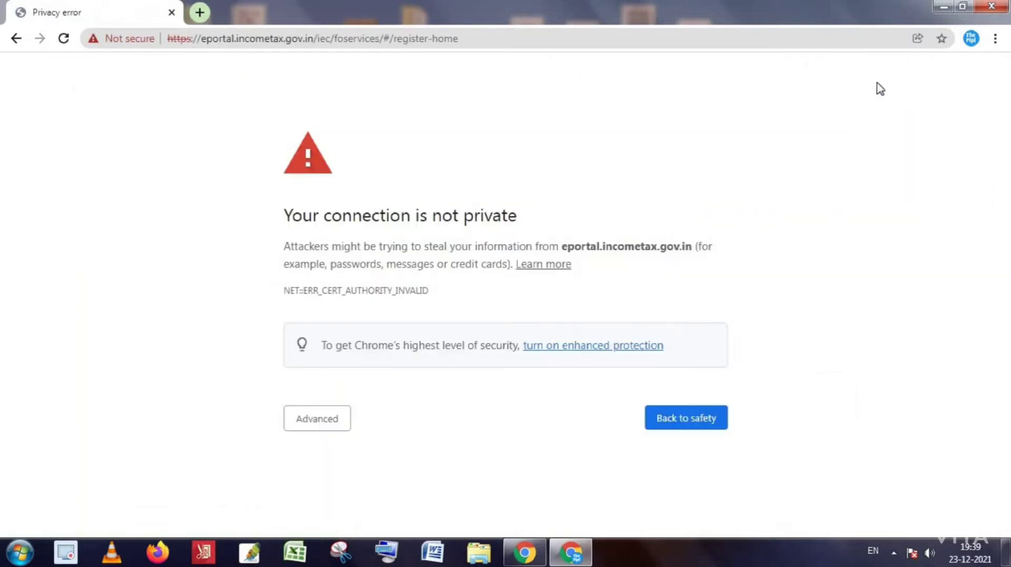
click(311, 426)
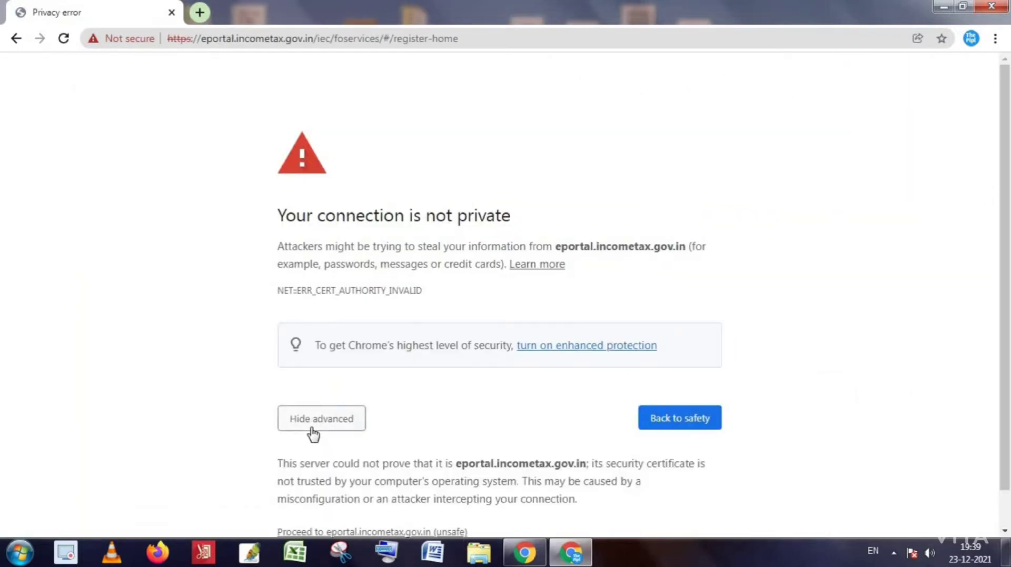
scroll(418, 446, down, 1)
click(383, 500)
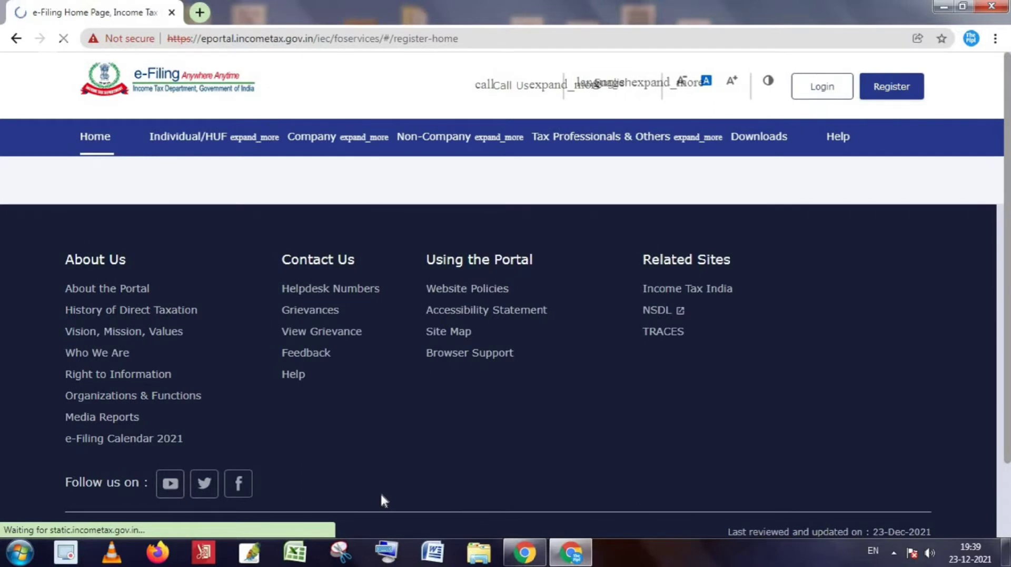
click(14, 38)
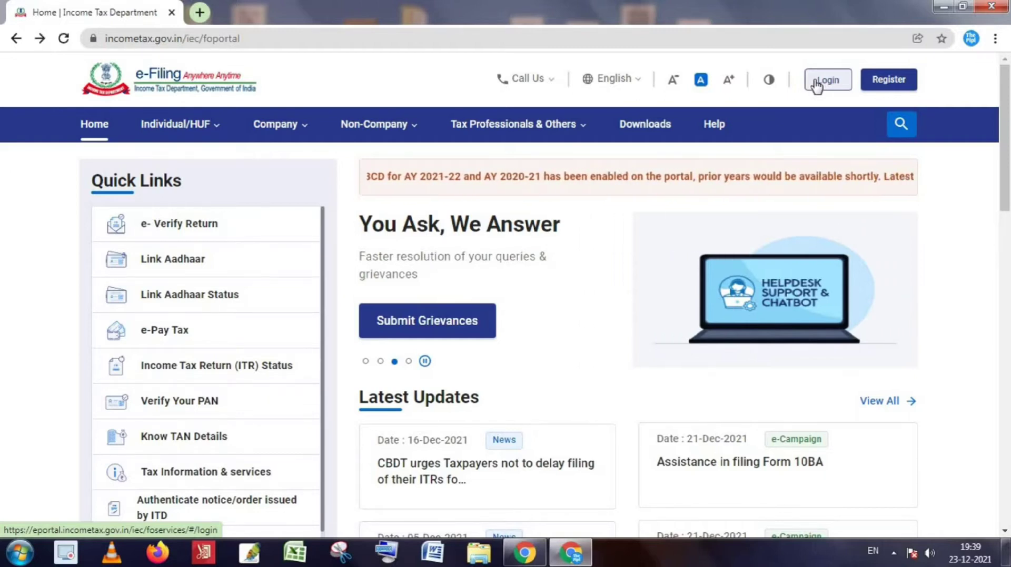
Enter the user ID on the portal login page and continue to the password step.
click(822, 84)
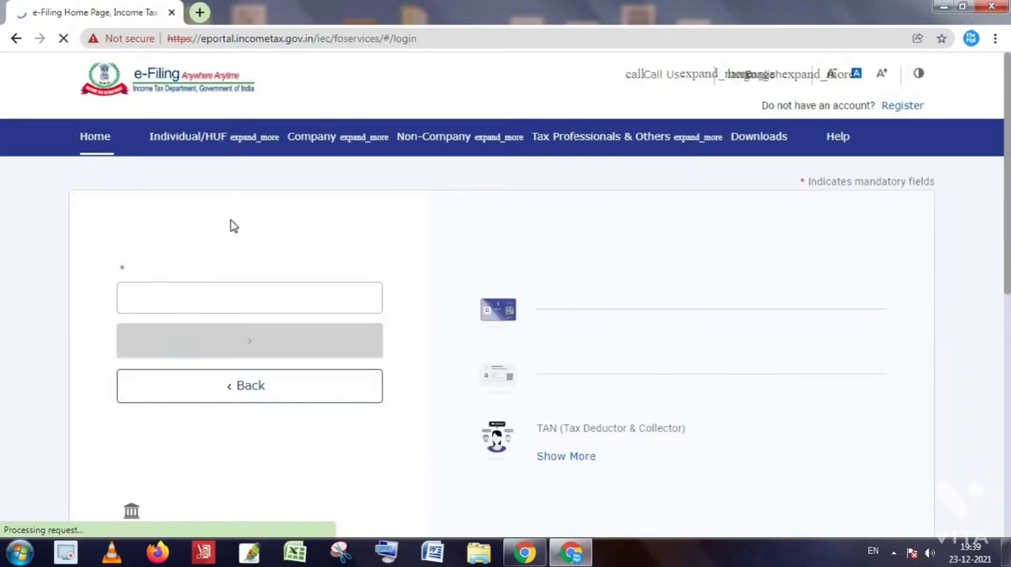
click(186, 298)
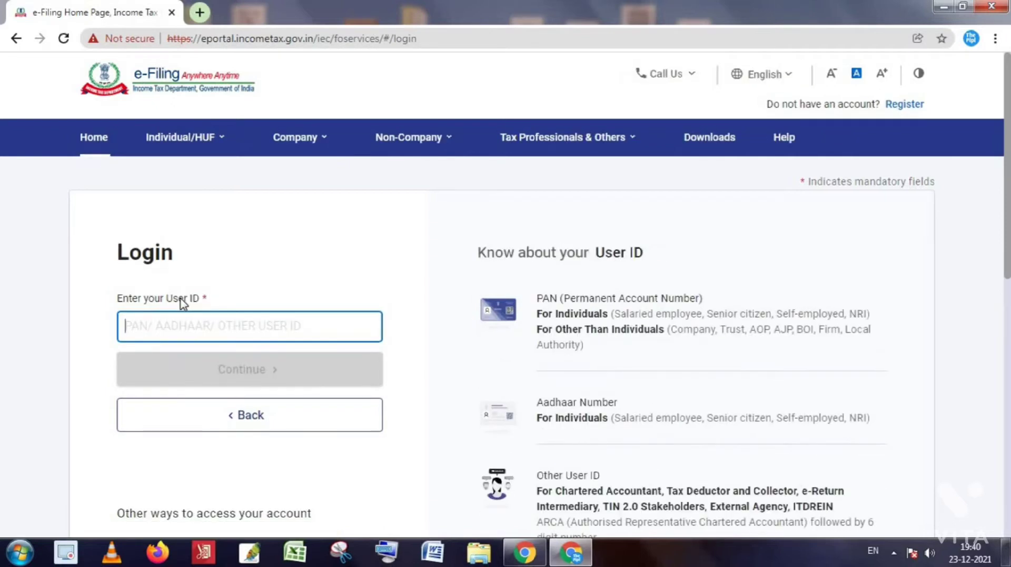
text(AP)
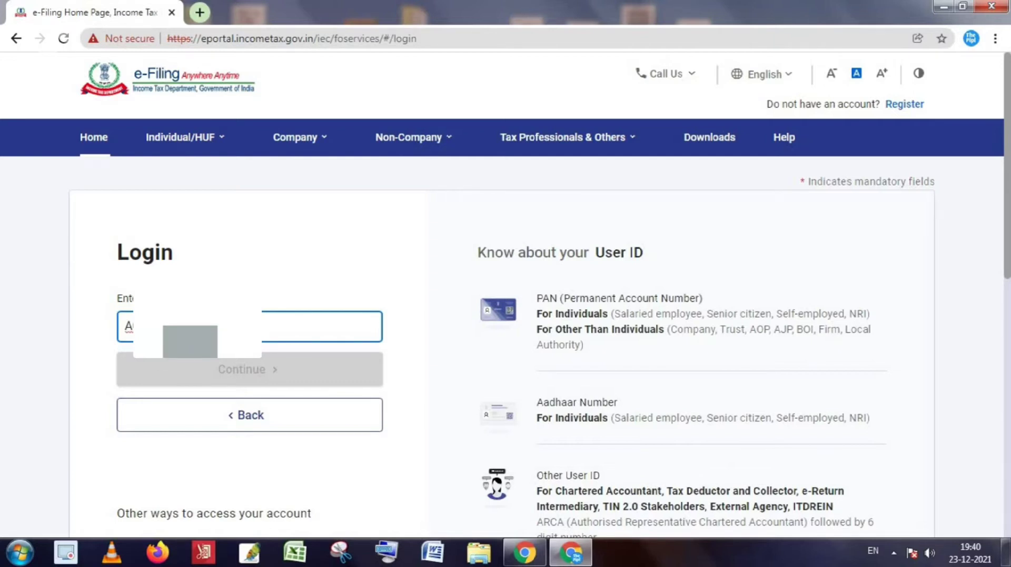
text(A)
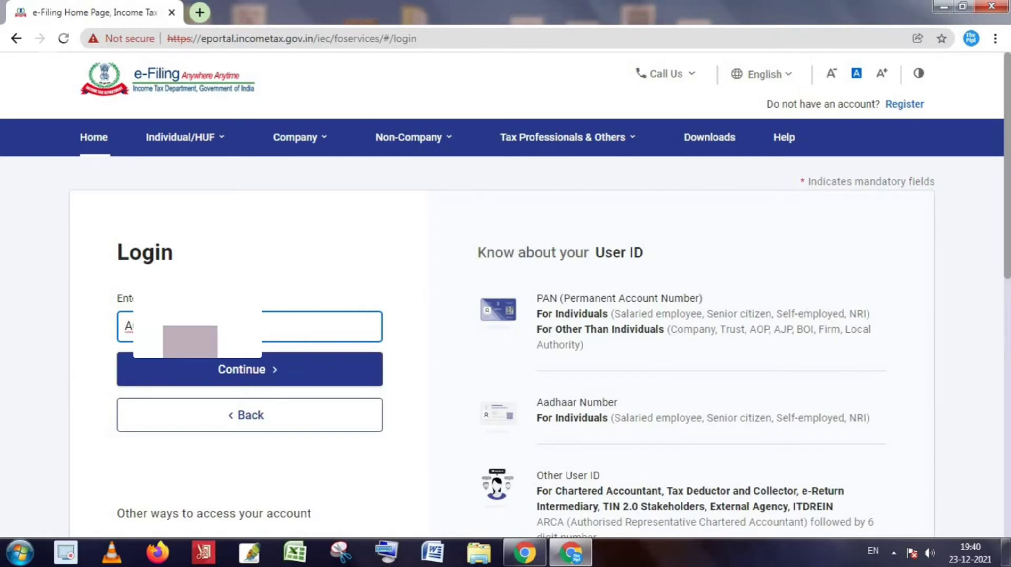
click(243, 380)
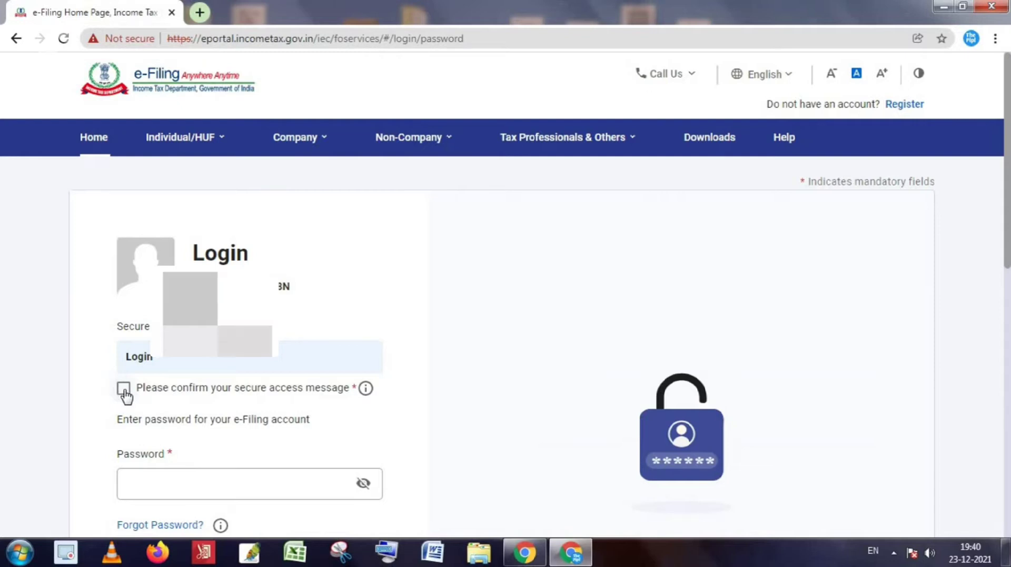
Confirm the secure access message, enter the account password, and log in to the dashboard.
click(264, 396)
click(125, 393)
click(125, 394)
click(219, 479)
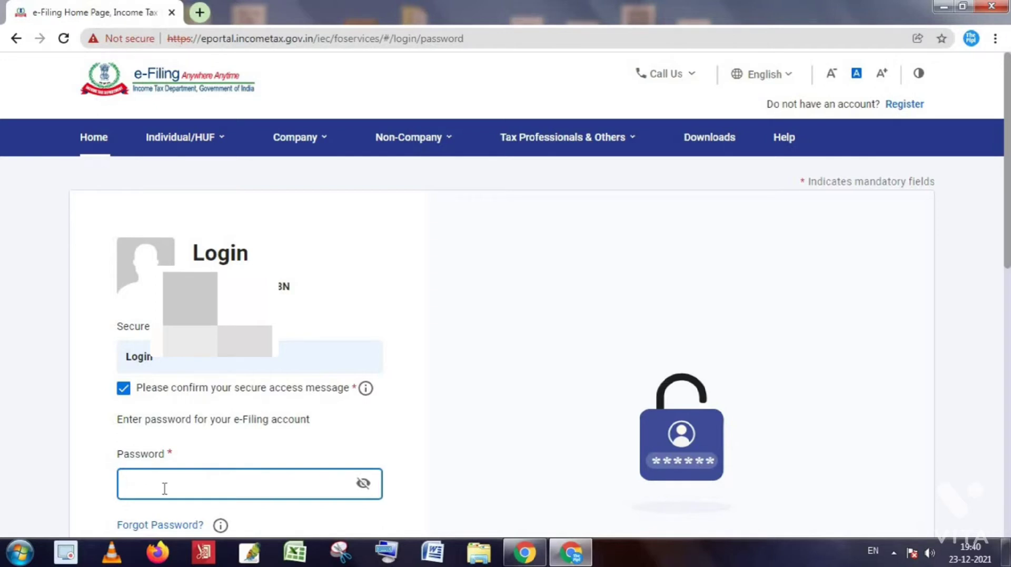
text(•)
key(BackSpace)
key(Caps_Lock)
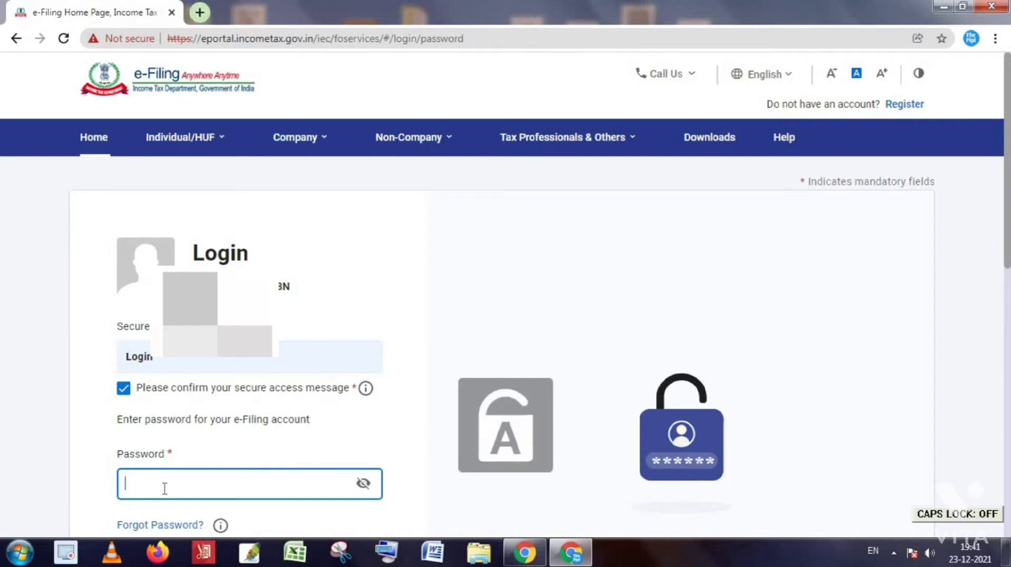
text(****)
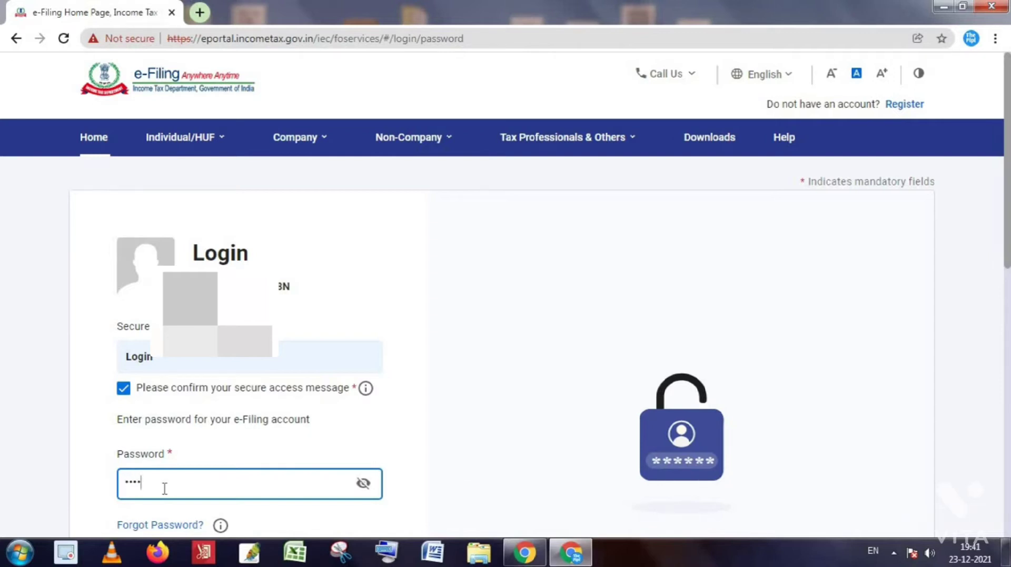
text(**)
key(BackSpace)
text(******)
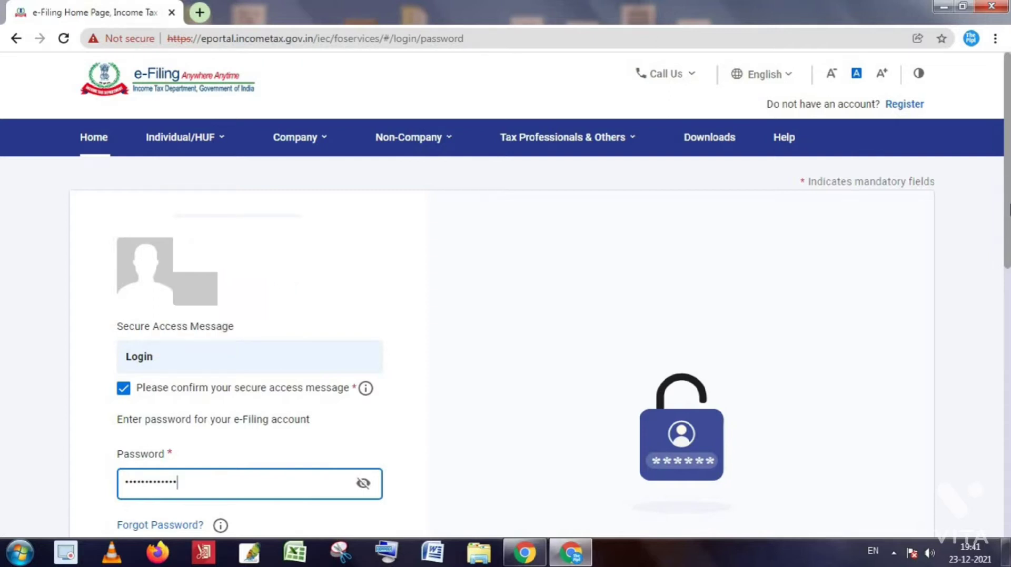
drag(1007, 201, 1008, 227)
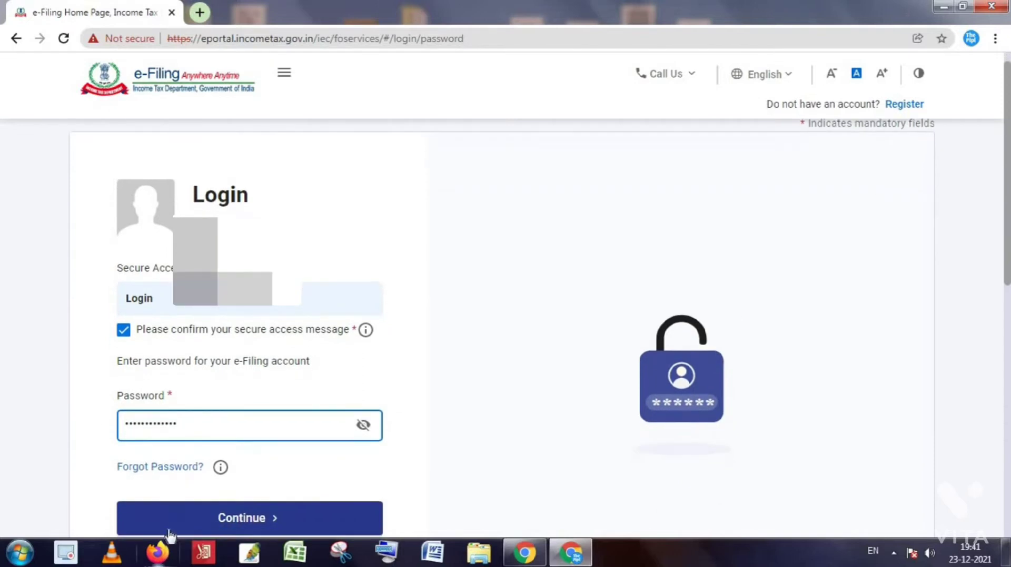
click(250, 521)
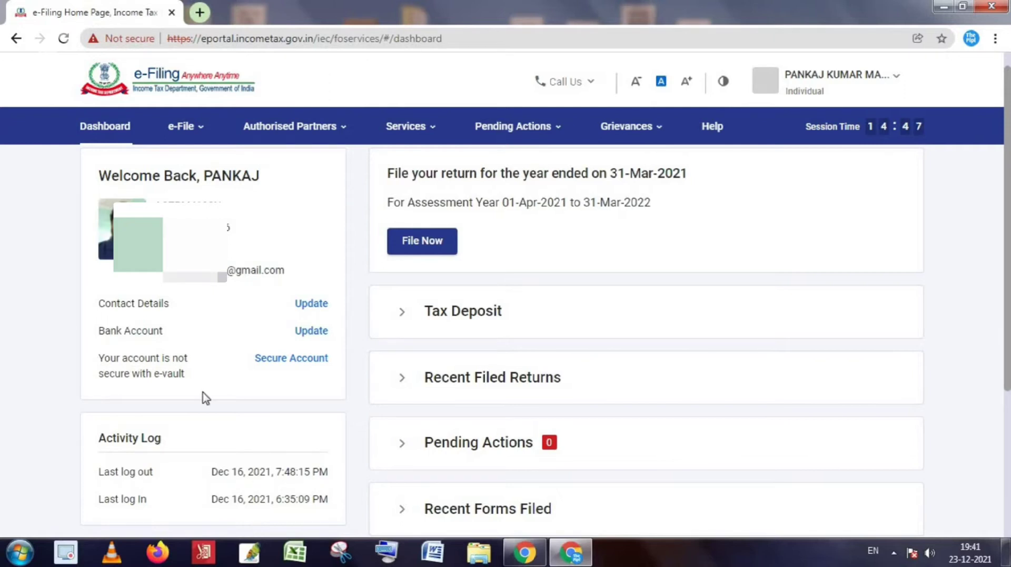
Show the Income Tax Returns submenu under the e-File menu.
click(201, 134)
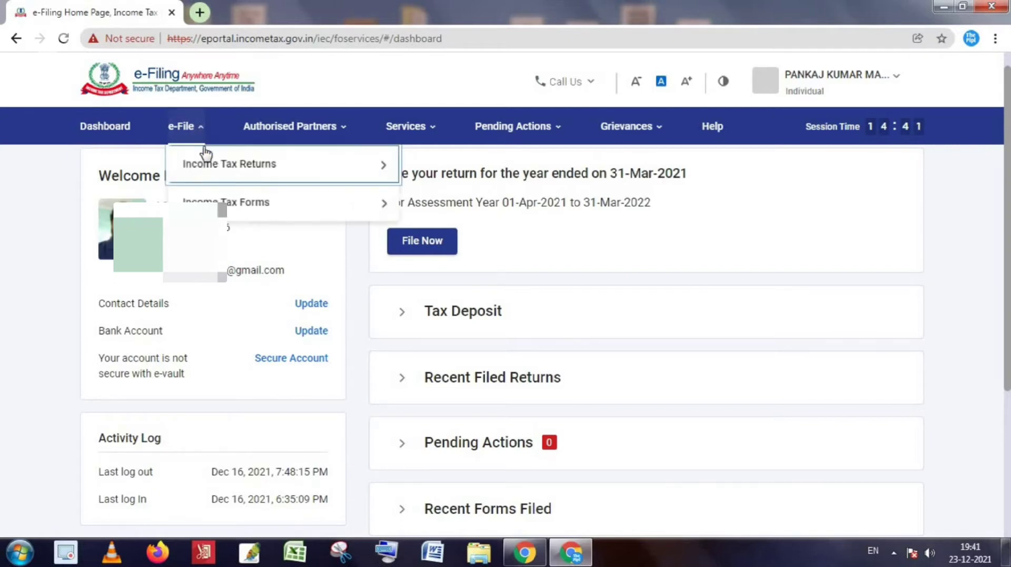
mouse_move(263, 179)
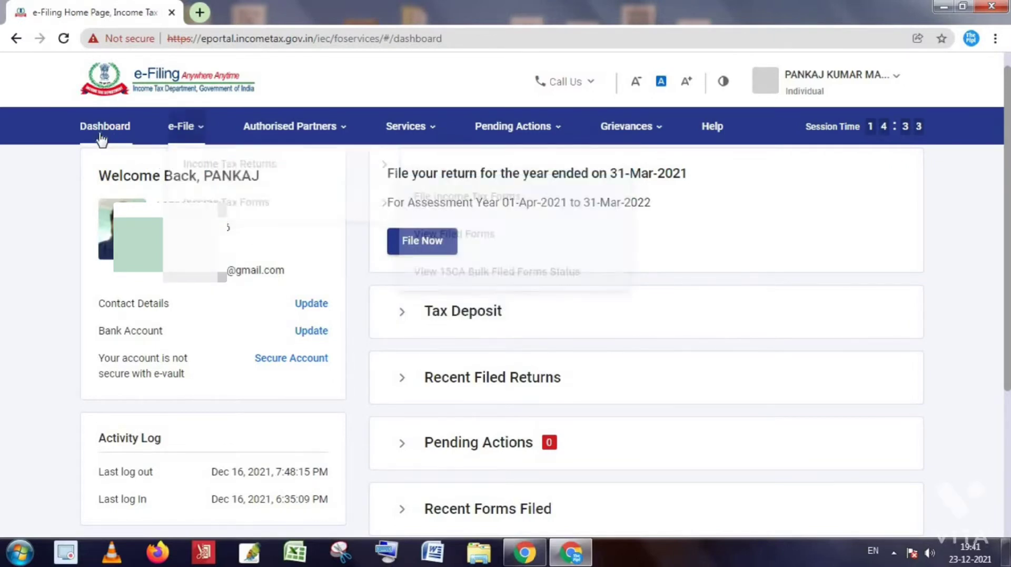
mouse_move(208, 136)
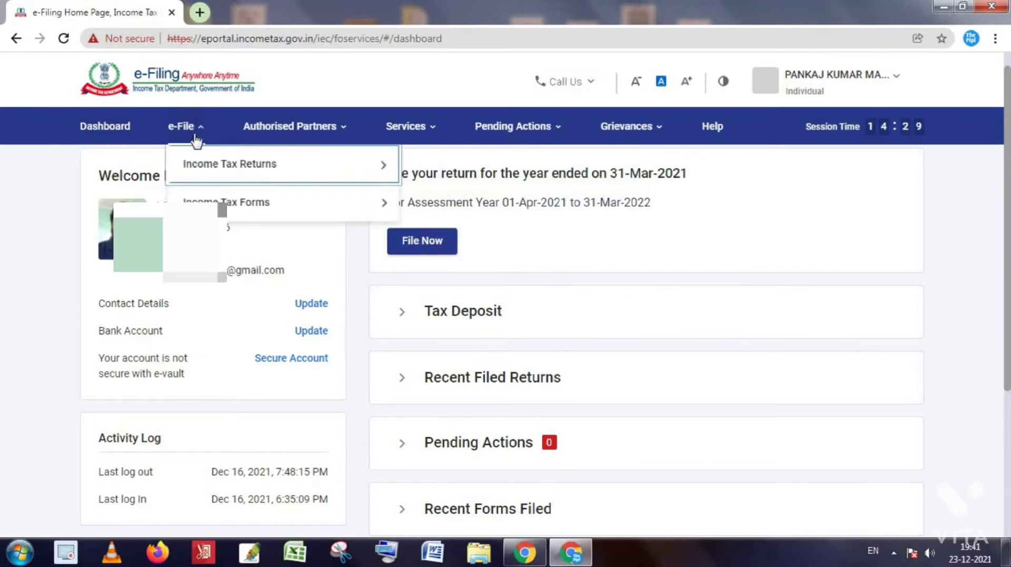
mouse_move(210, 167)
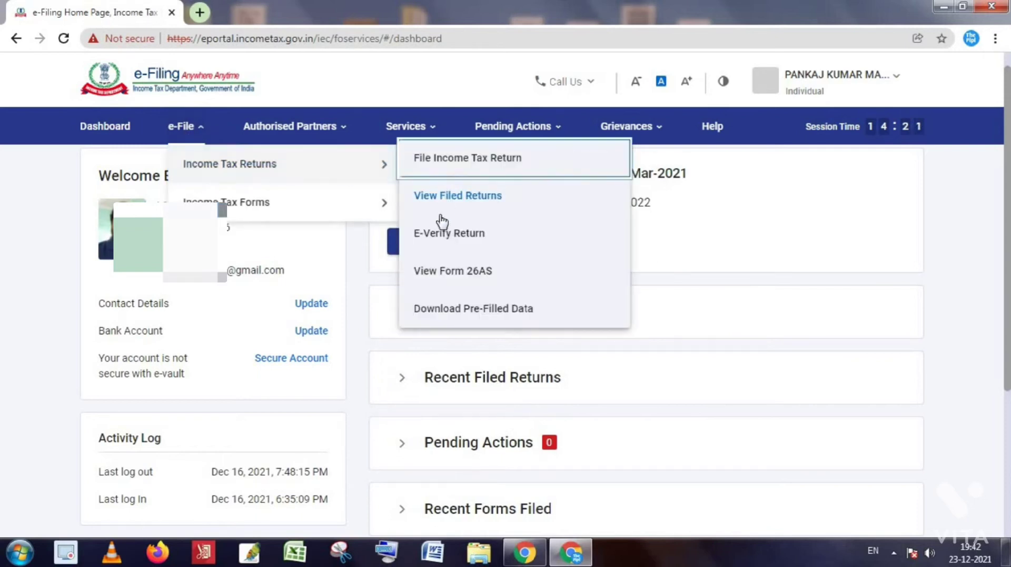
Go to TRACES via View Form 26AS, accepting the disclaimer and Form 16/16A terms.
click(468, 277)
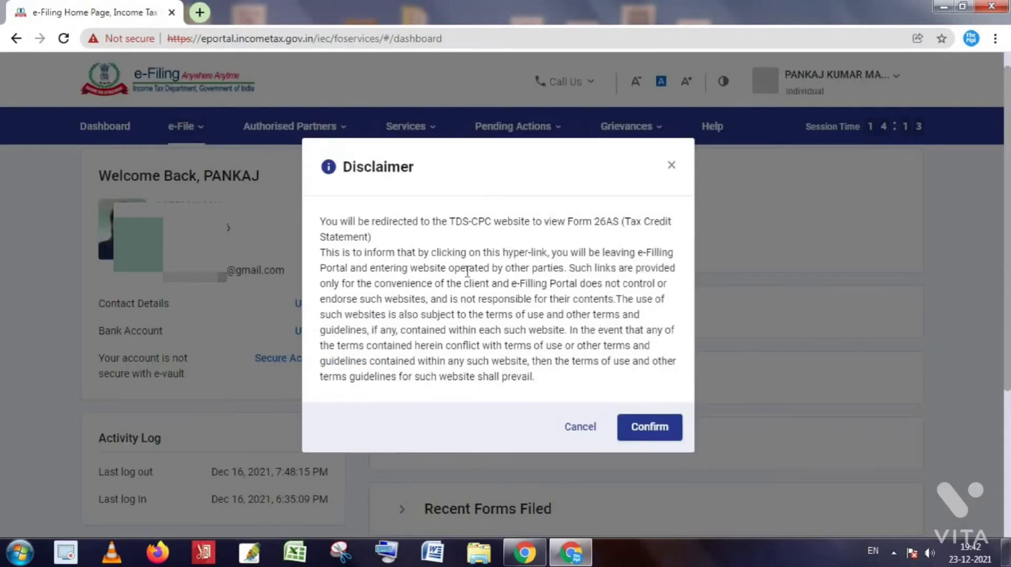
click(648, 438)
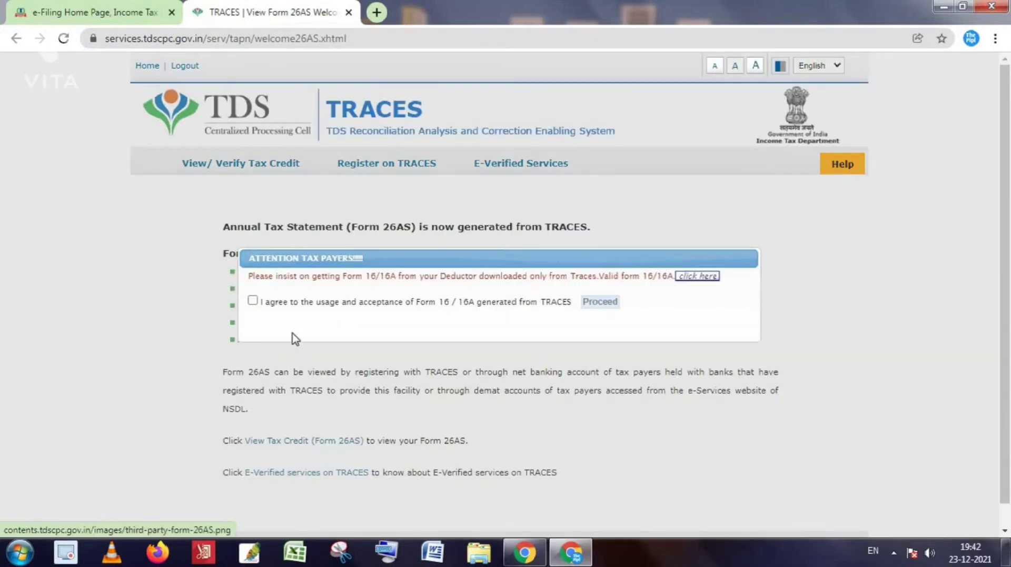
click(253, 300)
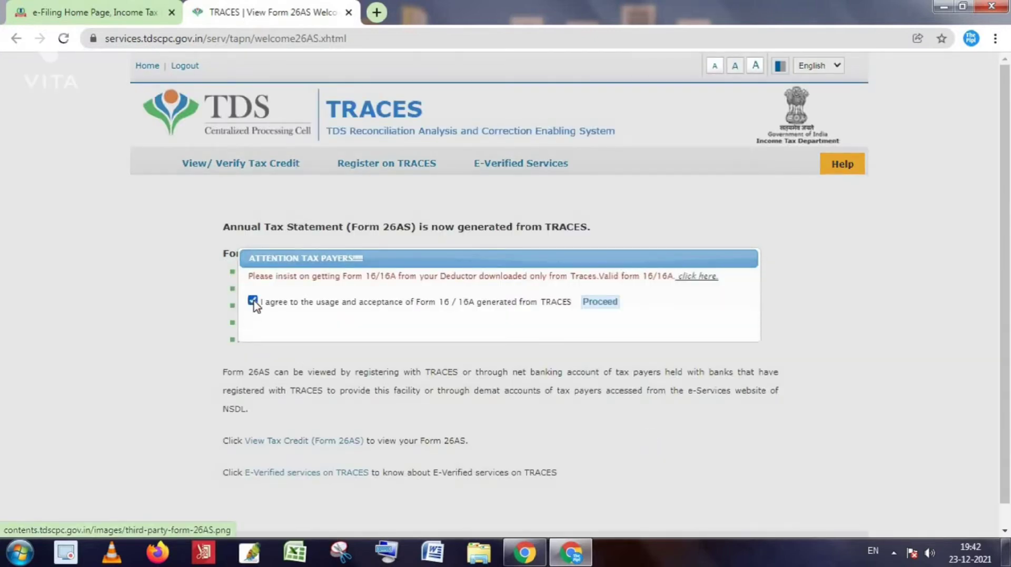
click(600, 302)
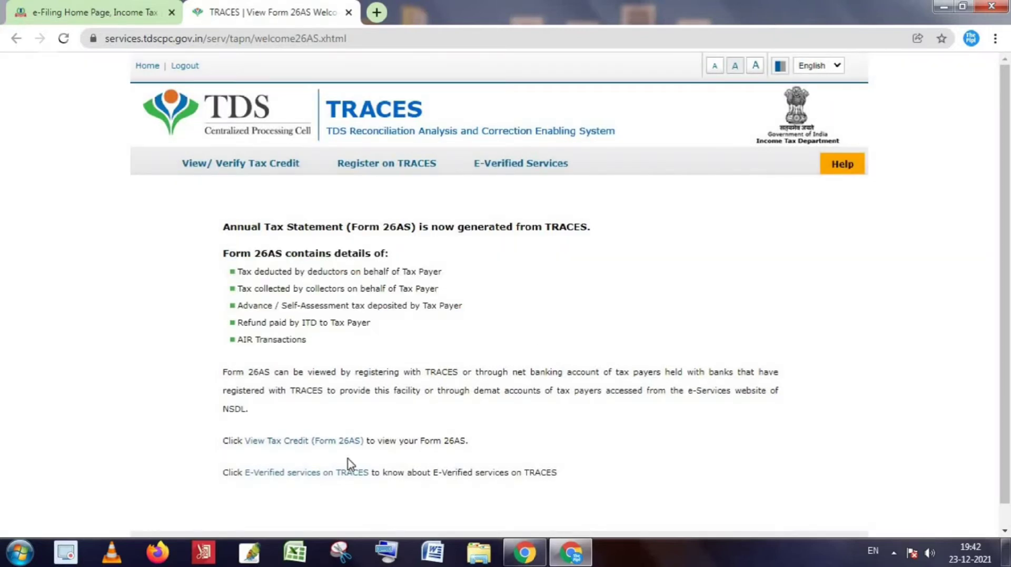
click(335, 446)
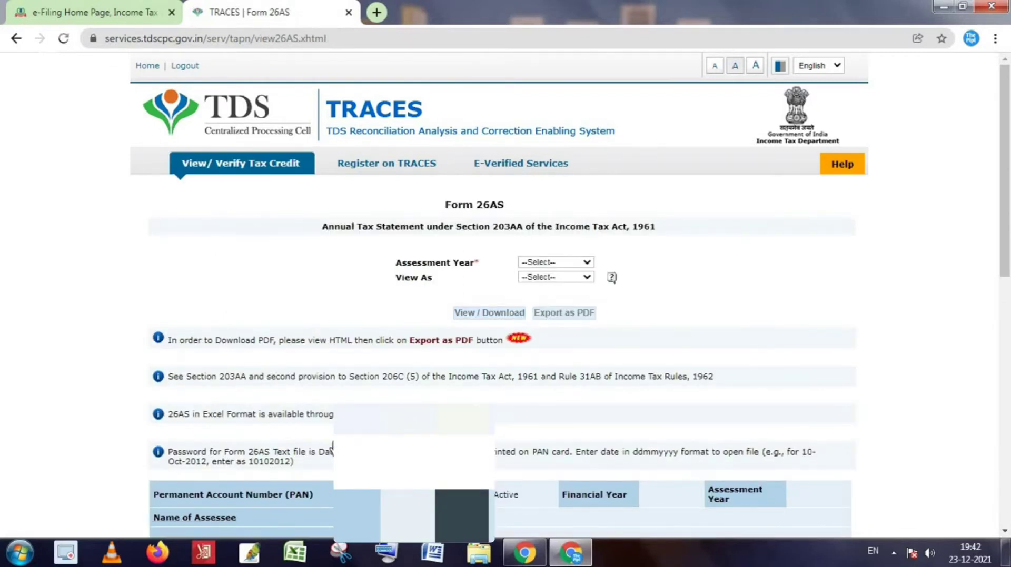
View Form 26AS for 2021-22 and review Part A's three deductors (TDS 39.00, 25.00, 0.00).
click(578, 266)
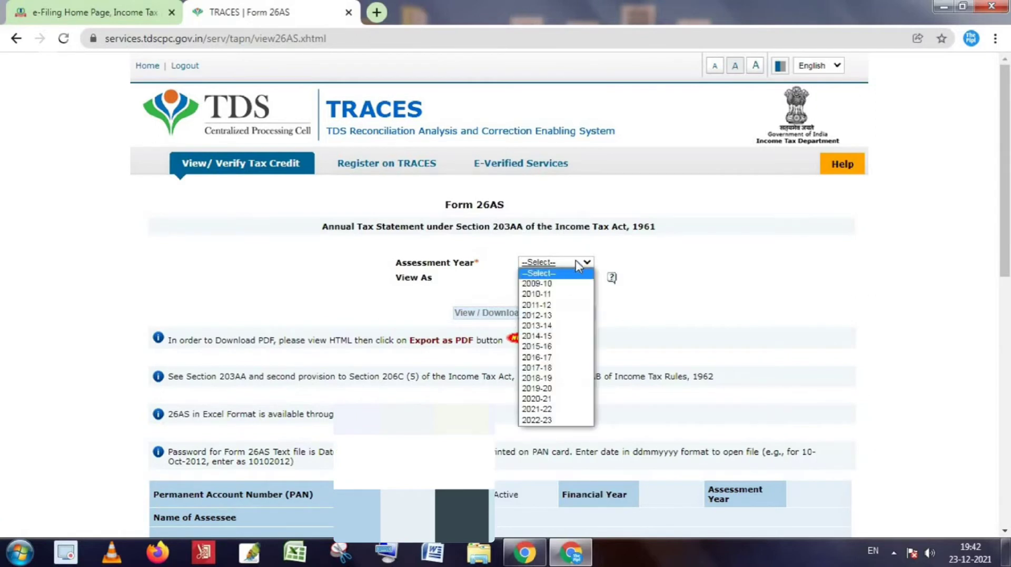
click(548, 412)
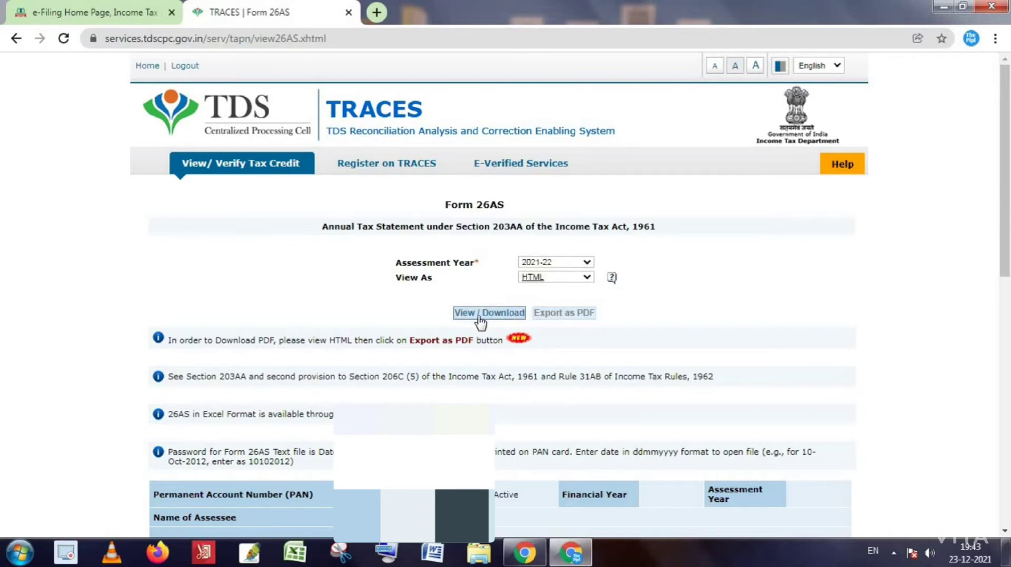
click(470, 314)
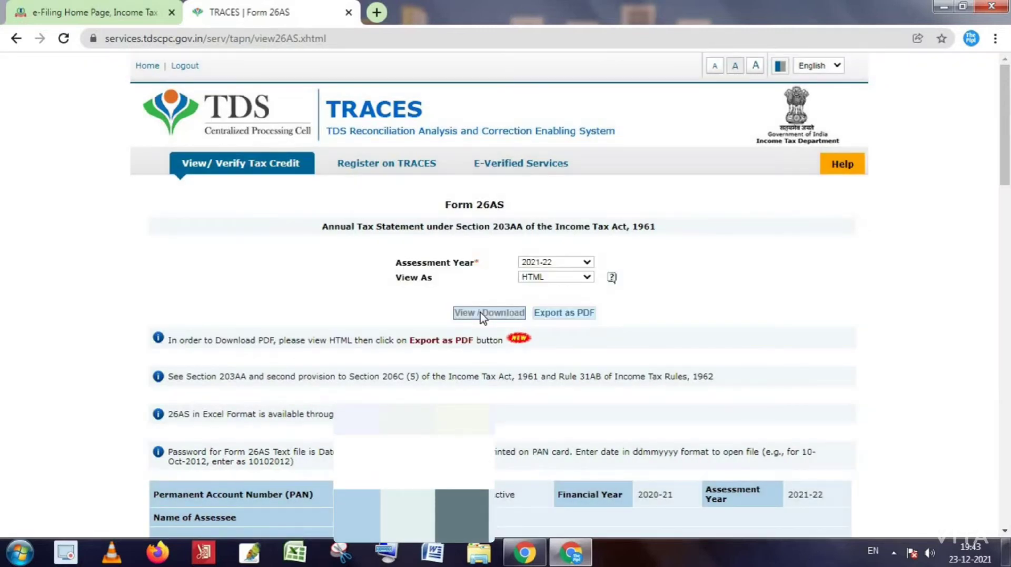
scroll(649, 368, down, 4)
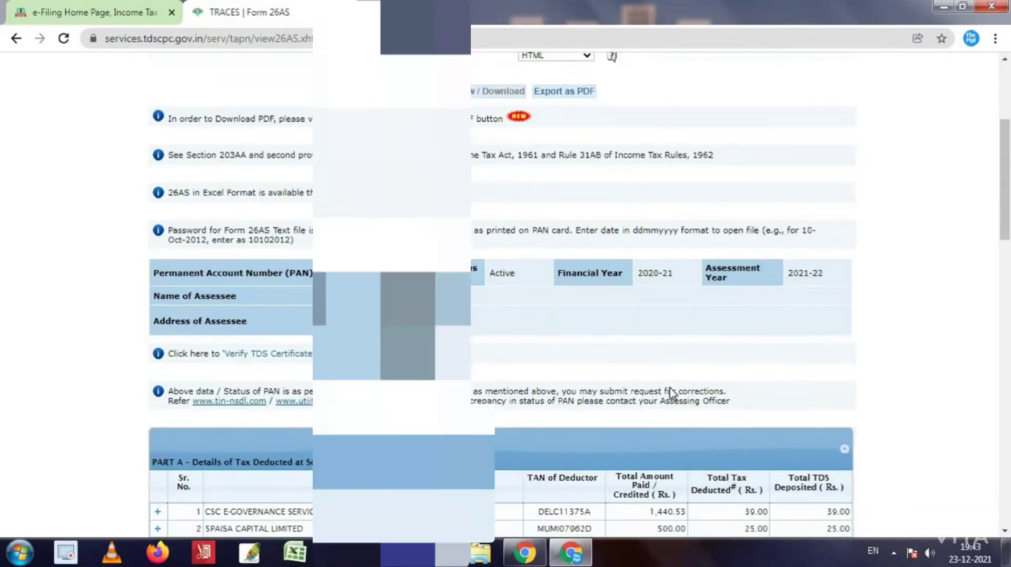
scroll(671, 392, down, 3)
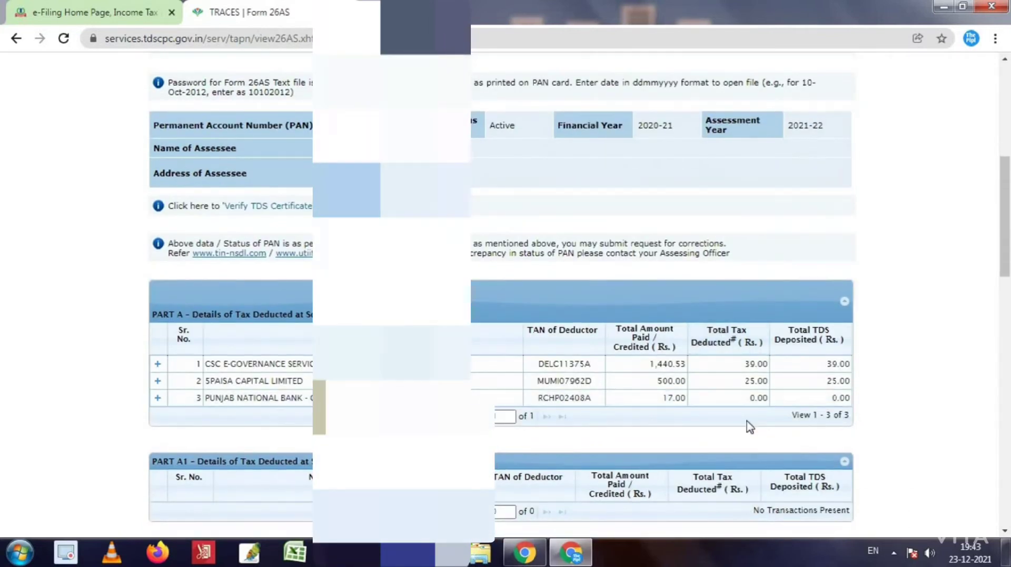
scroll(763, 411, down, 1)
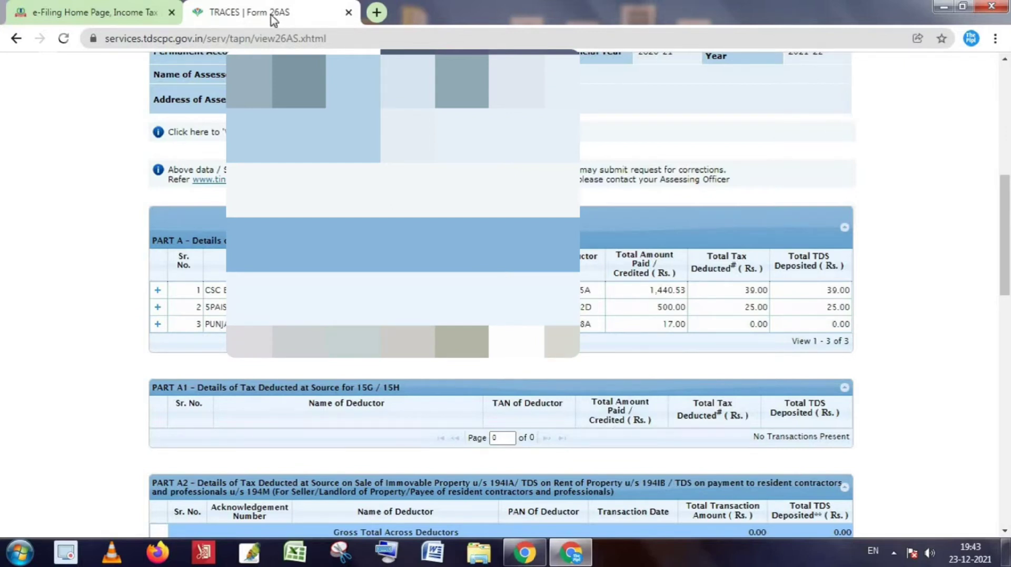
Return to the e-Filing dashboard and start filing the return for year ended 31-Mar-2021.
click(72, 10)
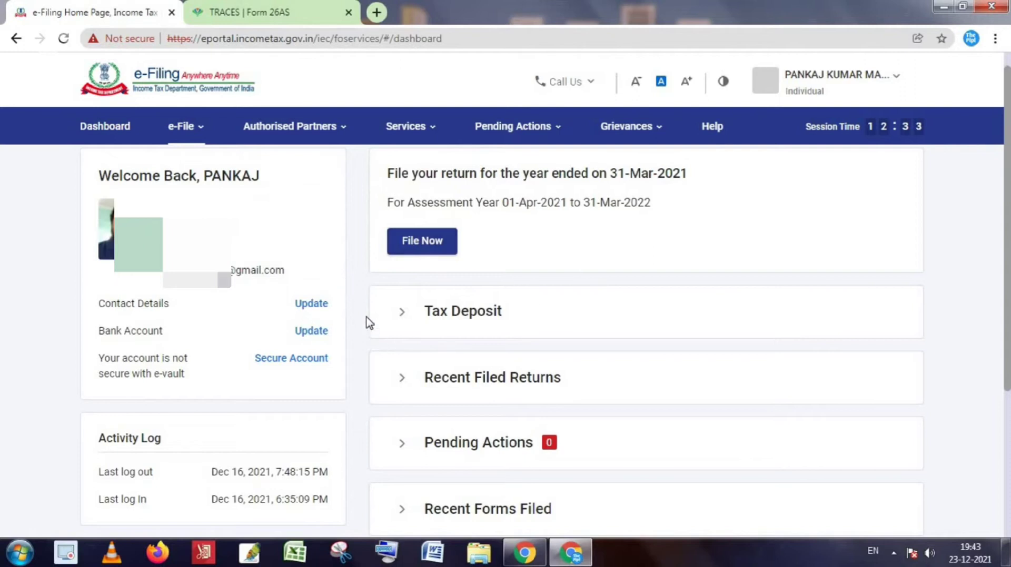
click(191, 130)
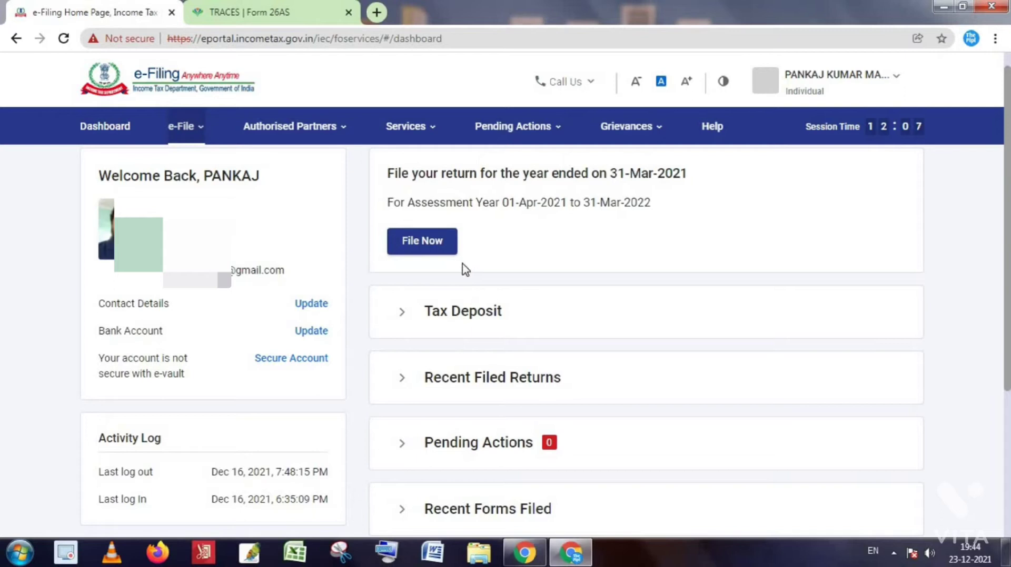
click(421, 246)
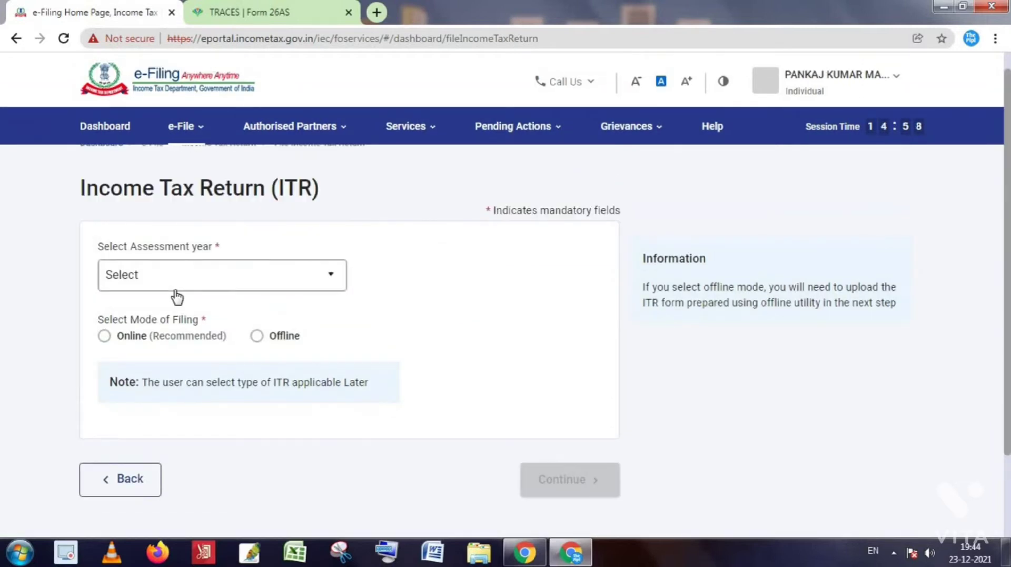
Choose assessment year 2021-22 (Current A.Y.) with Online filing mode and continue.
click(239, 282)
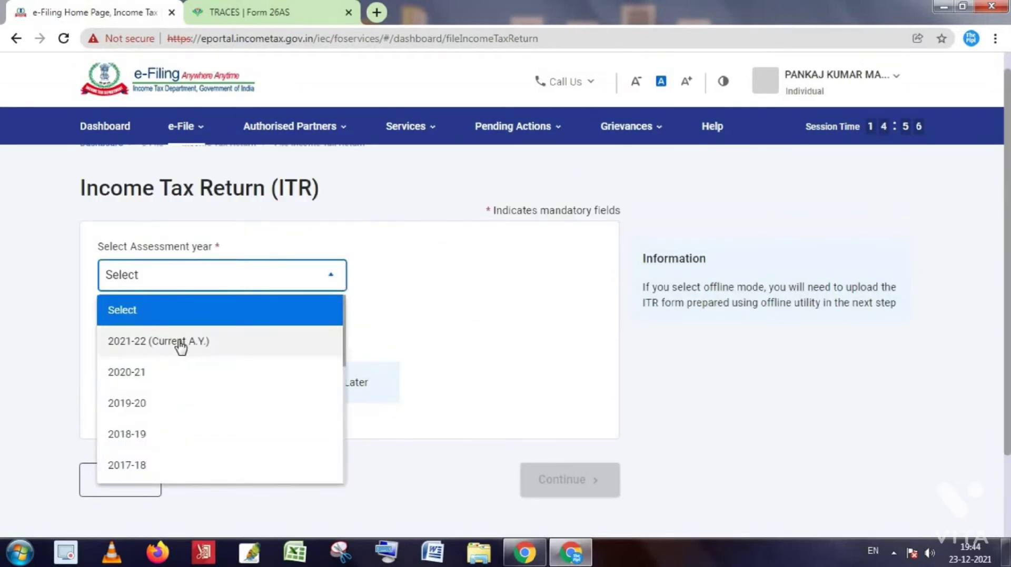
click(162, 347)
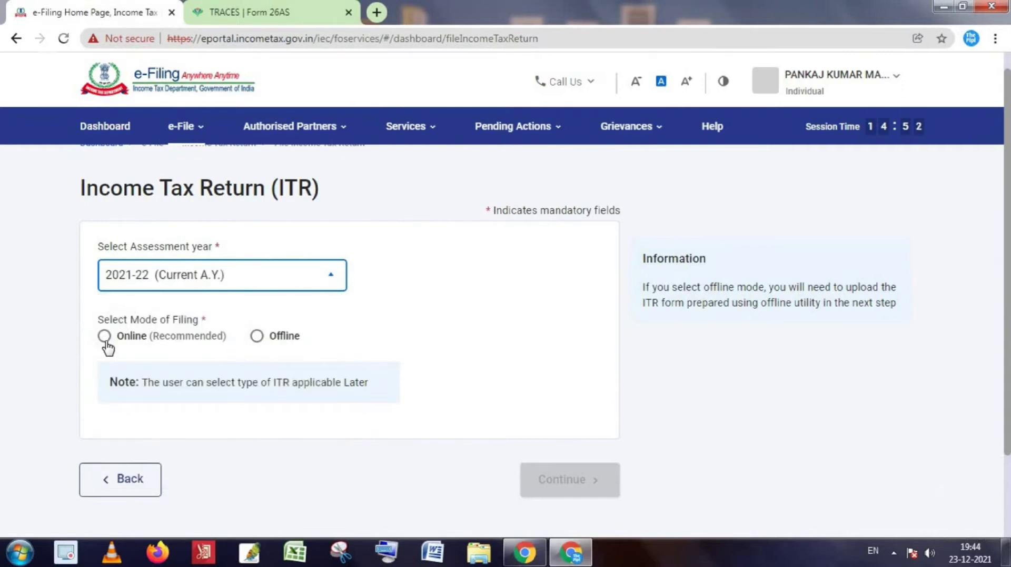
click(104, 337)
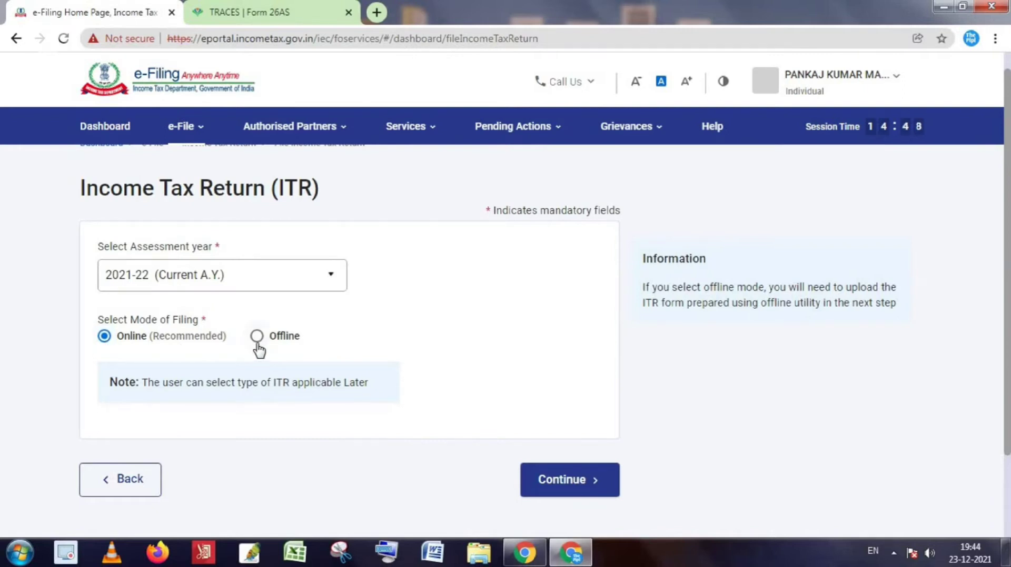
click(519, 127)
click(578, 481)
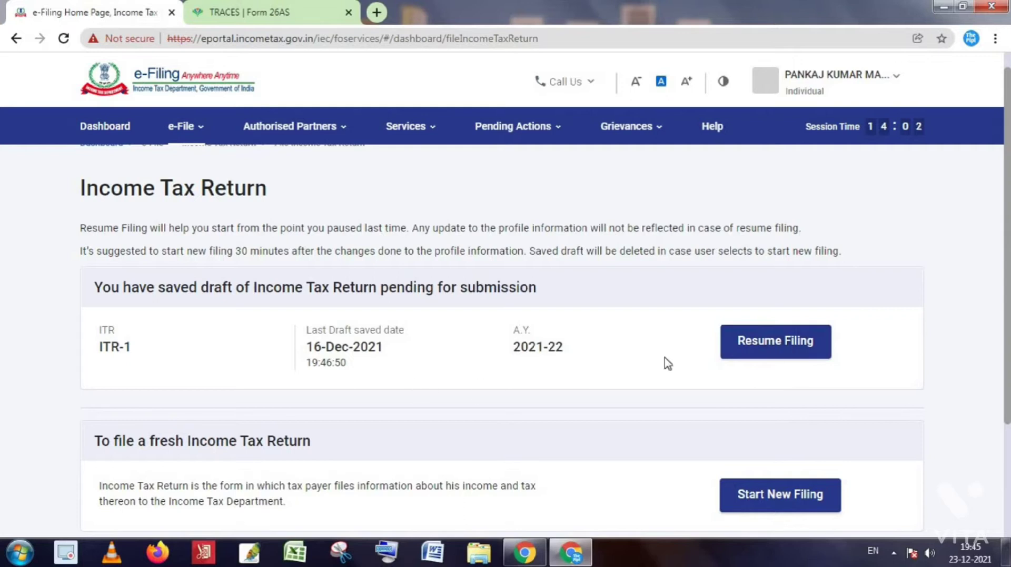
Resume the saved ITR-1 draft and dismiss the pre-filled return notice.
click(789, 348)
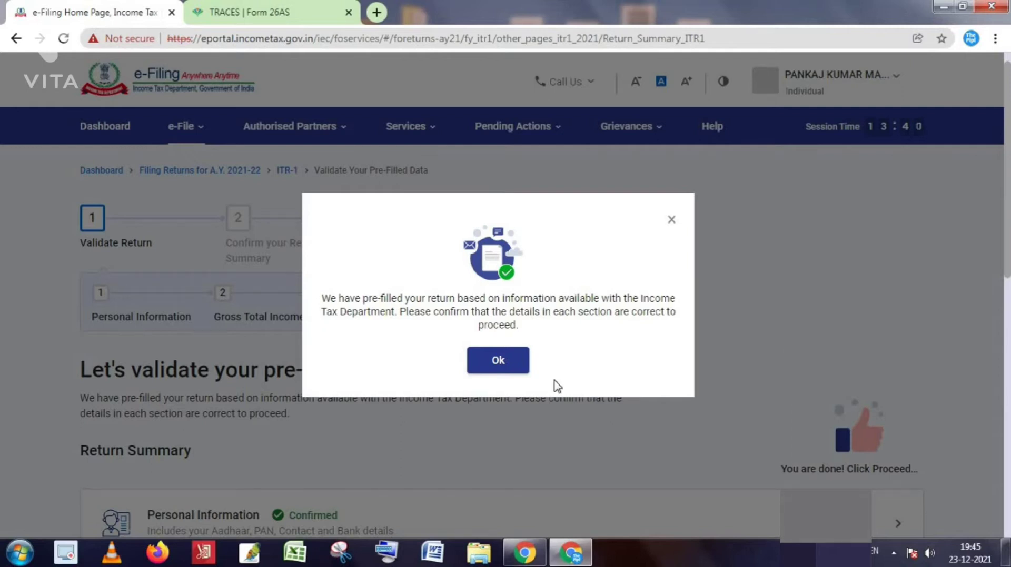
click(488, 366)
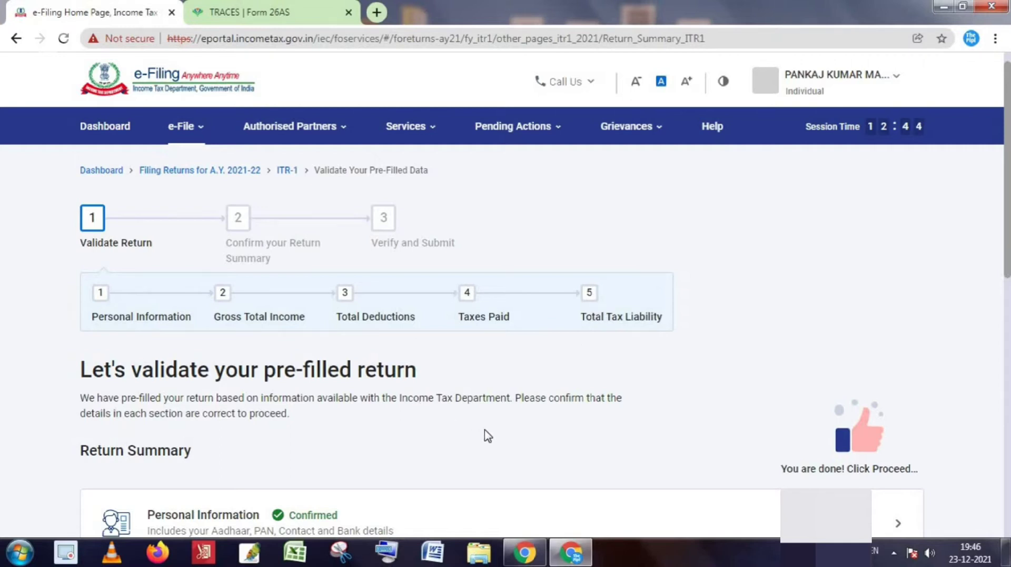
Scroll down the Return Summary to reach the Personal Information row.
scroll(483, 435, down, 2)
scroll(491, 444, down, 3)
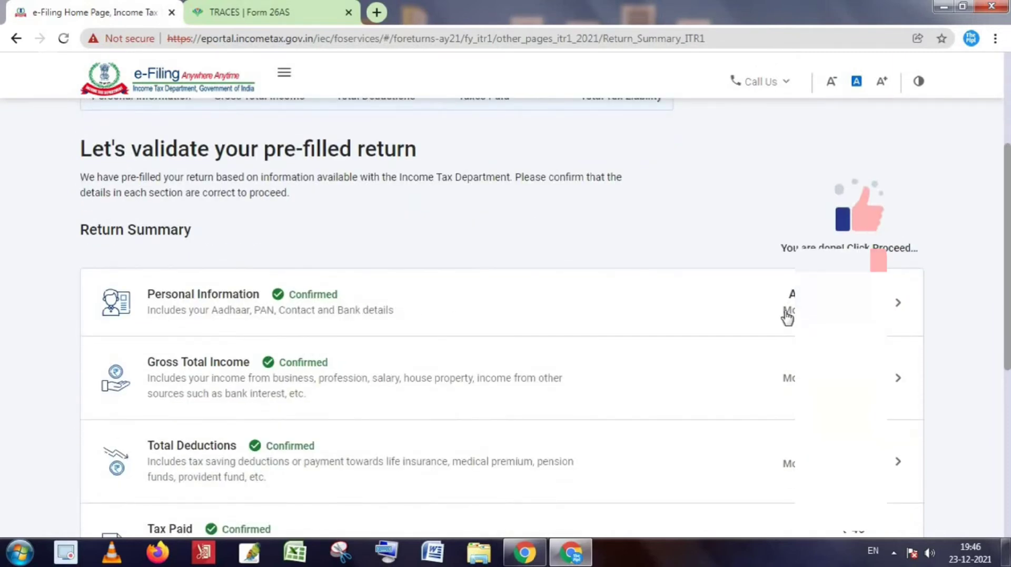
scroll(789, 317, down, 2)
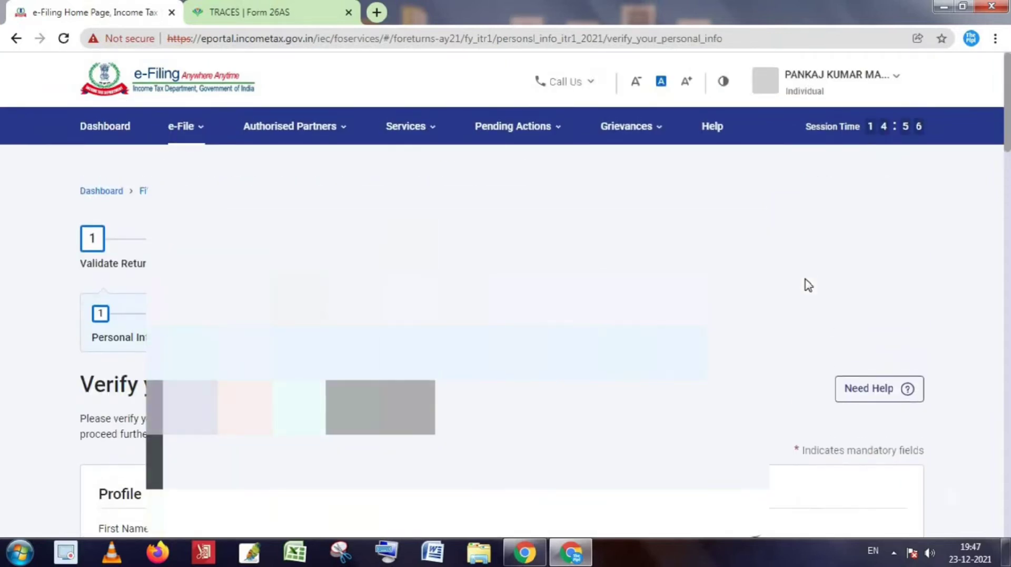
scroll(851, 412, down, 4)
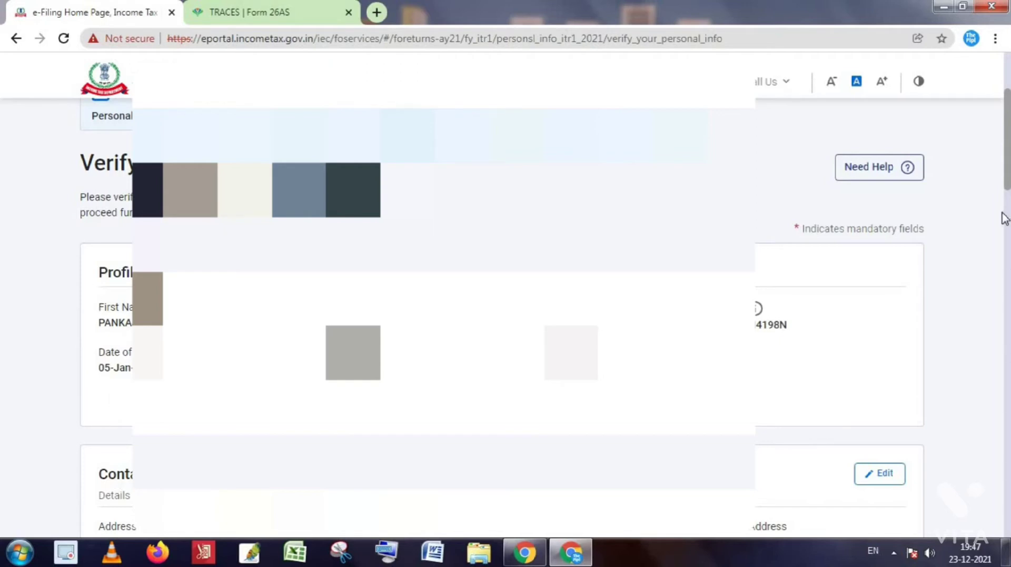
scroll(1003, 208, down, 3)
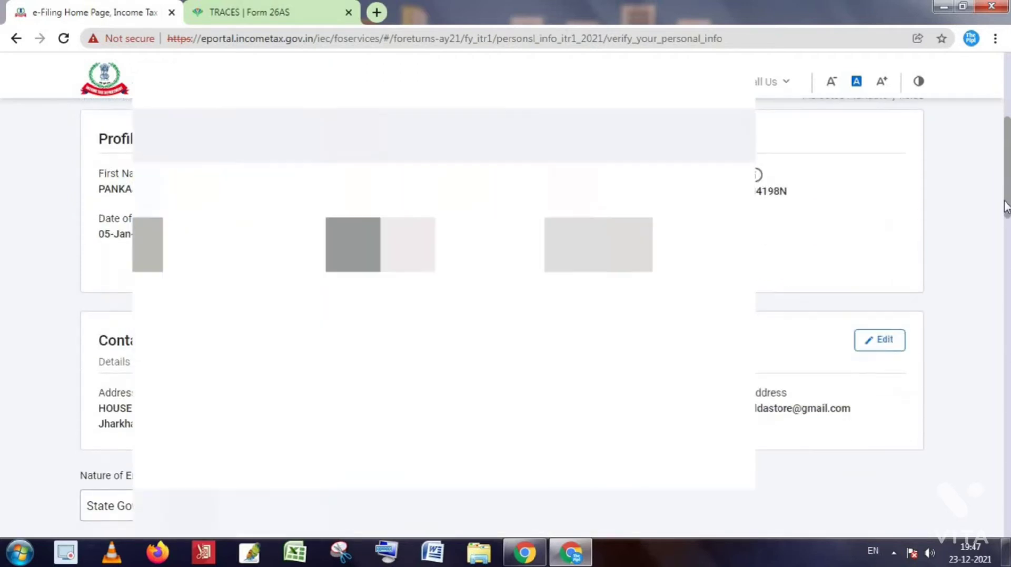
scroll(1002, 208, down, 2)
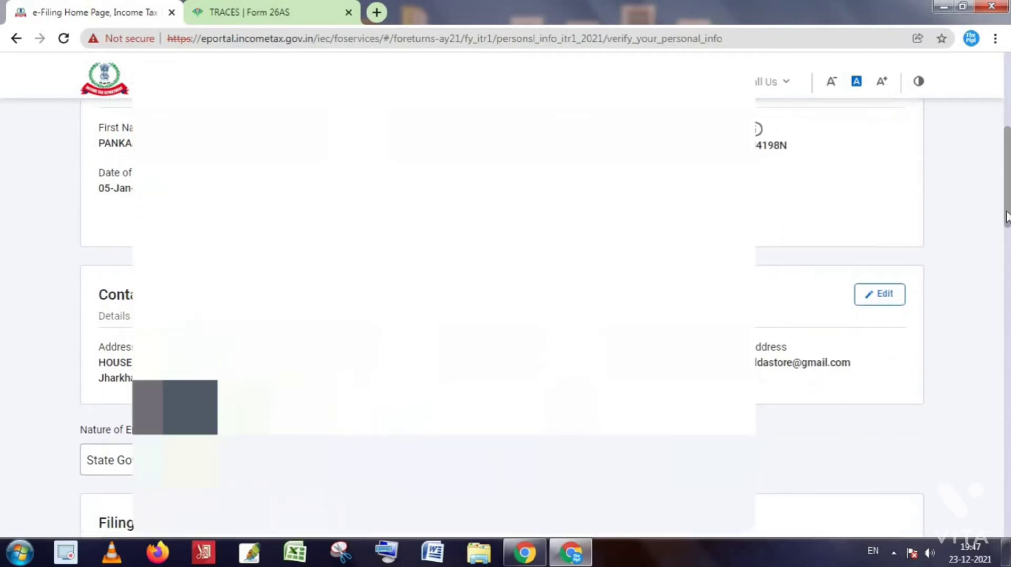
scroll(1002, 234, down, 2)
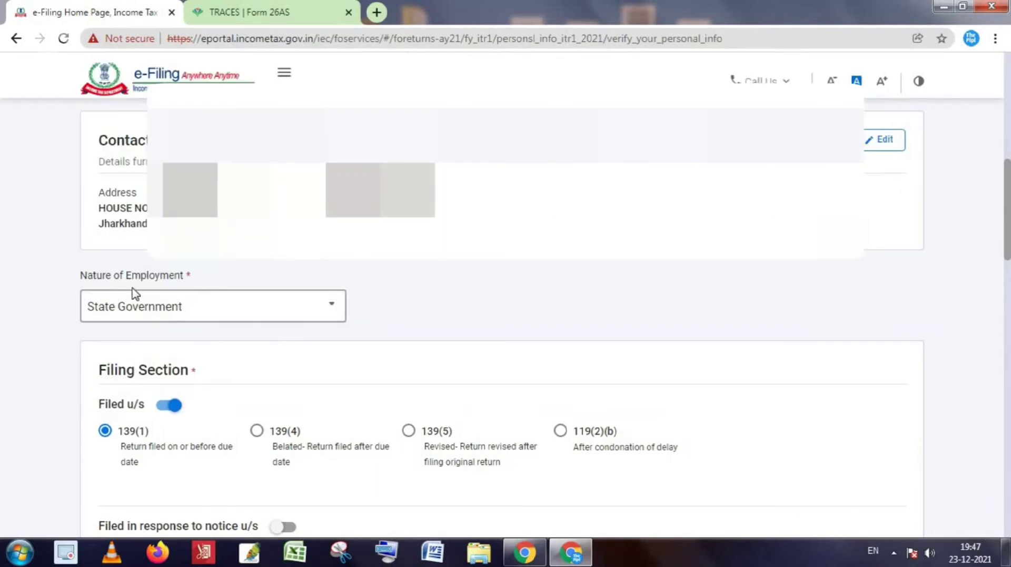
click(279, 309)
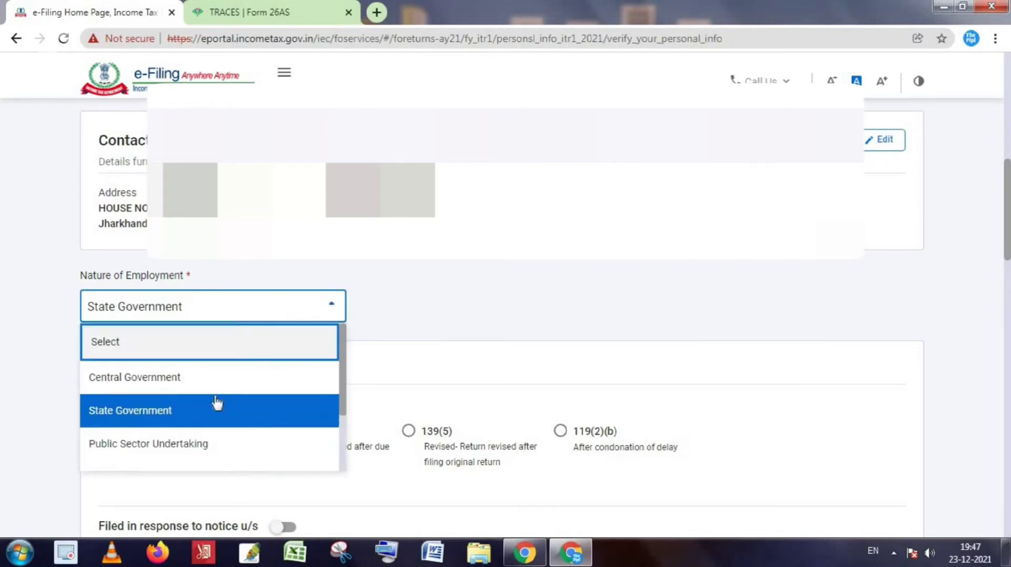
scroll(199, 435, down, 2)
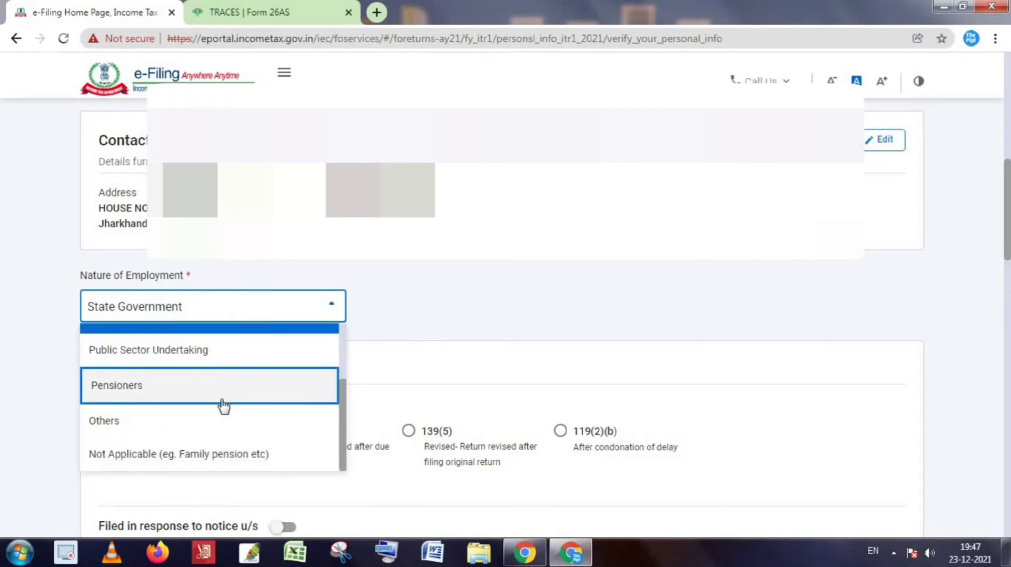
scroll(221, 408, up, 5)
scroll(190, 402, down, 2)
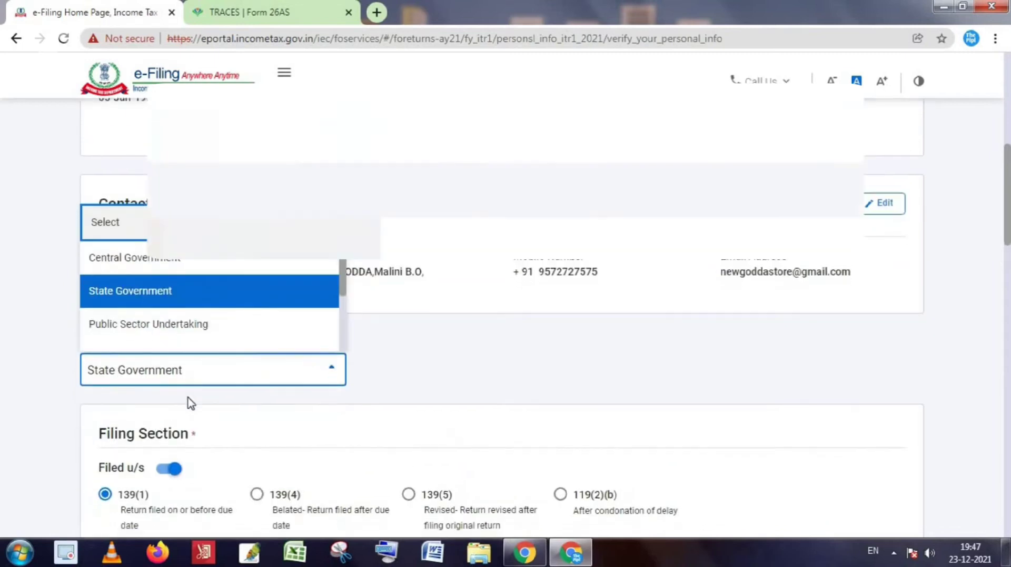
scroll(169, 261, down, 1)
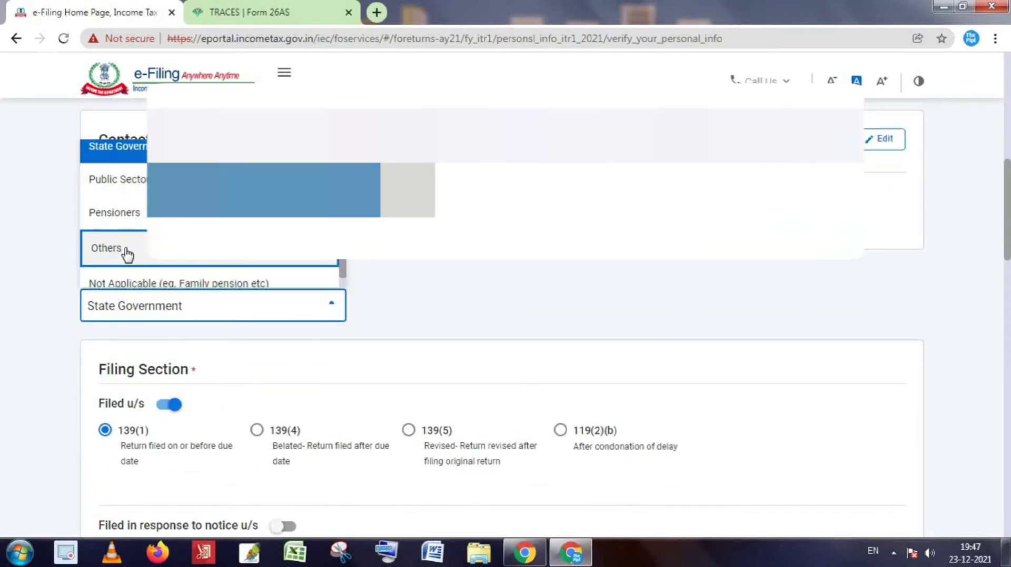
scroll(128, 253, down, 1)
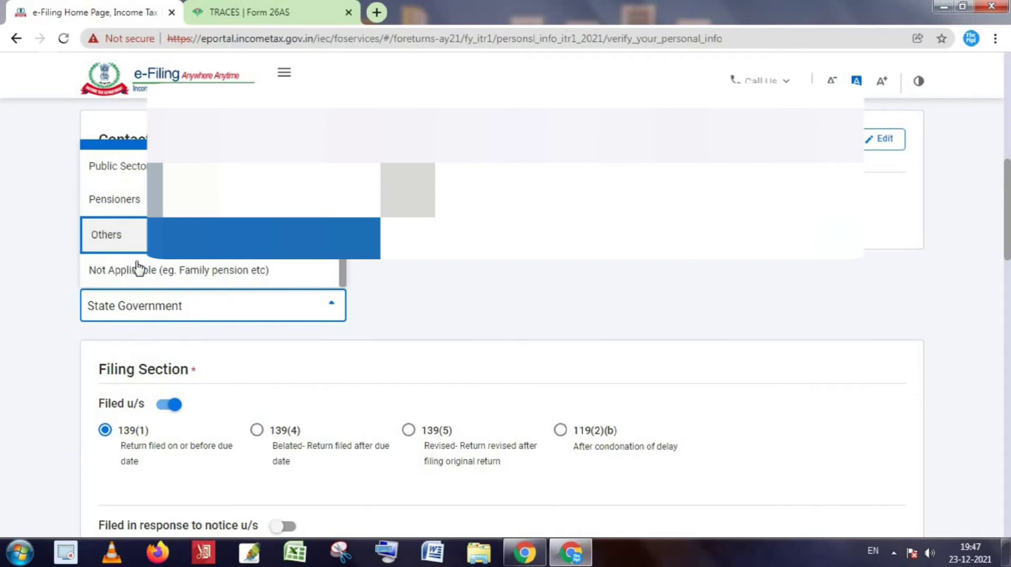
click(482, 282)
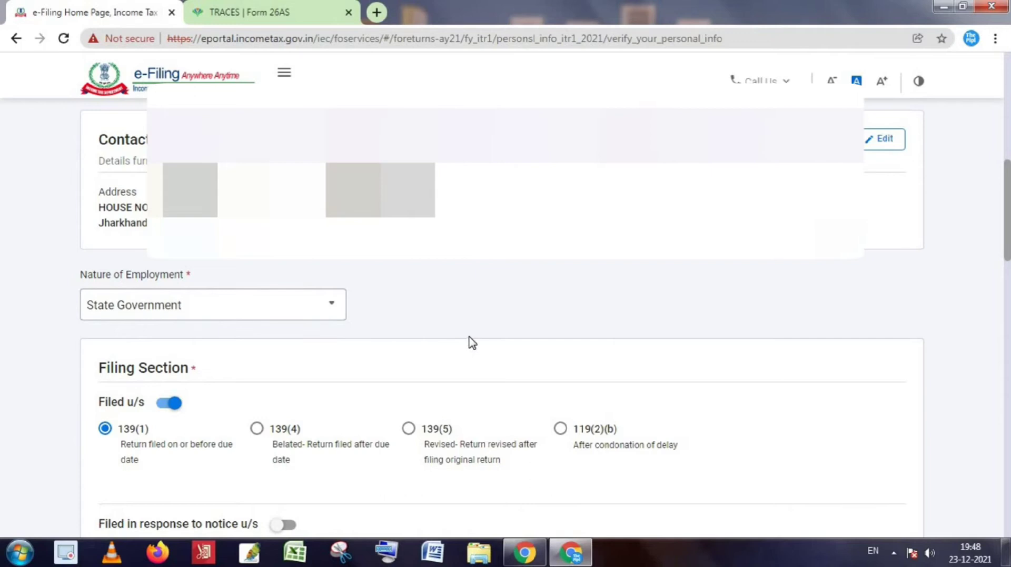
scroll(473, 344, down, 1)
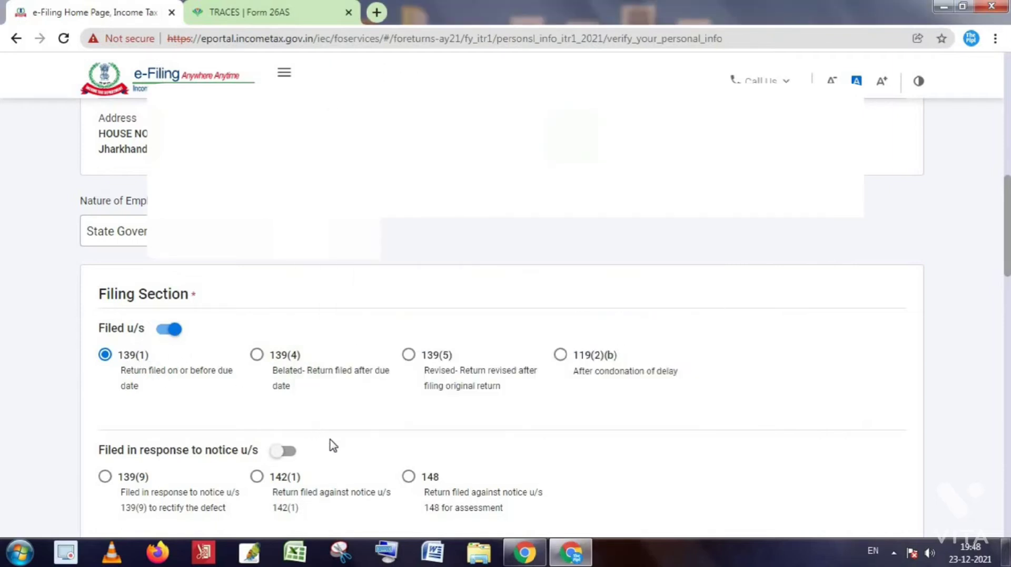
scroll(330, 444, down, 1)
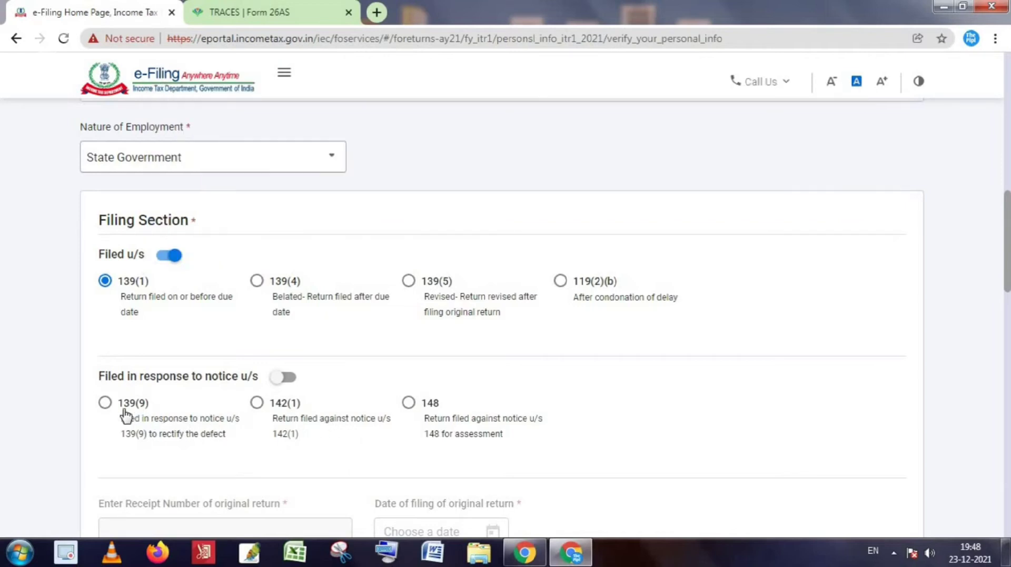
scroll(372, 417, down, 2)
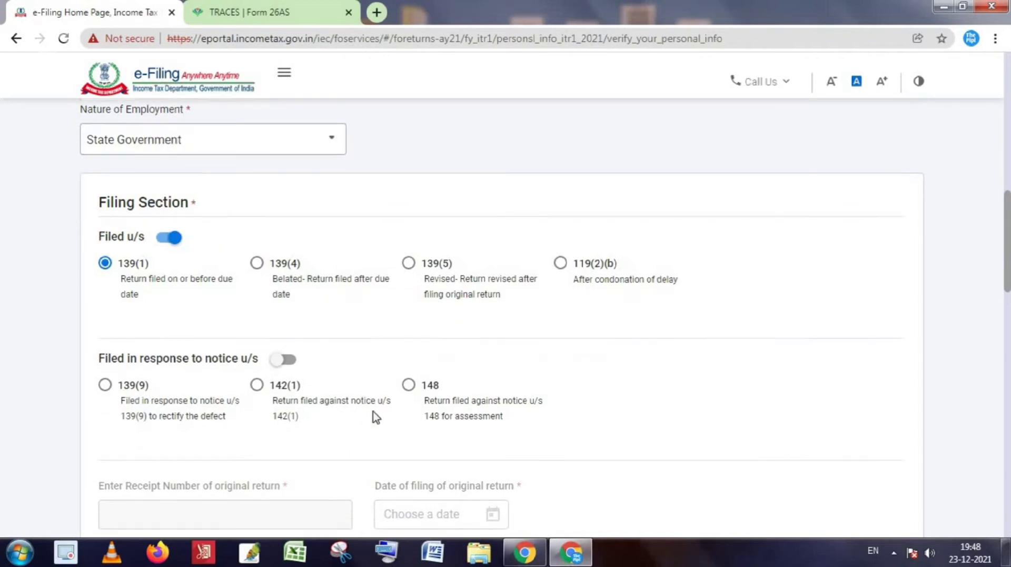
scroll(401, 426, down, 5)
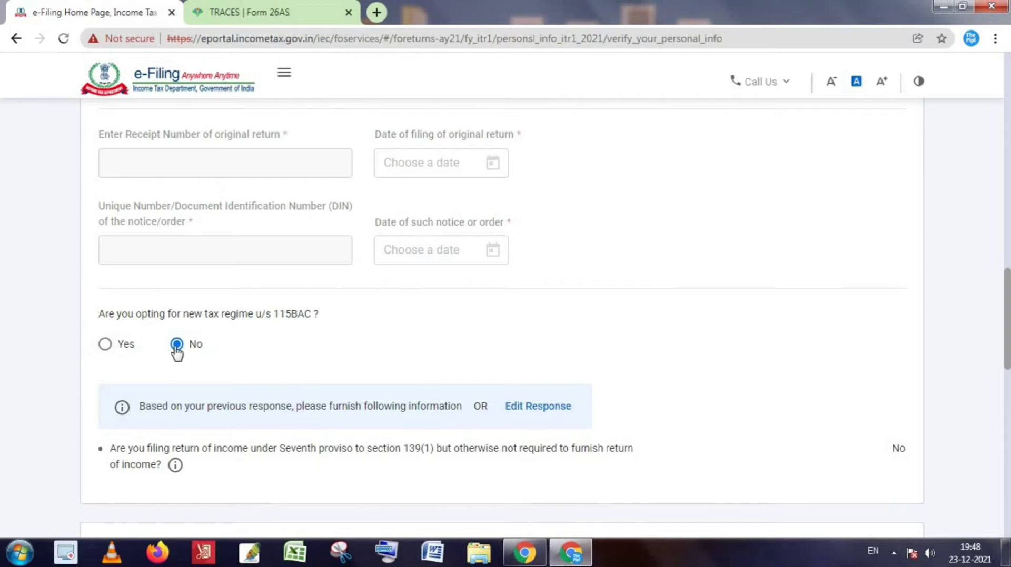
scroll(357, 409, down, 1)
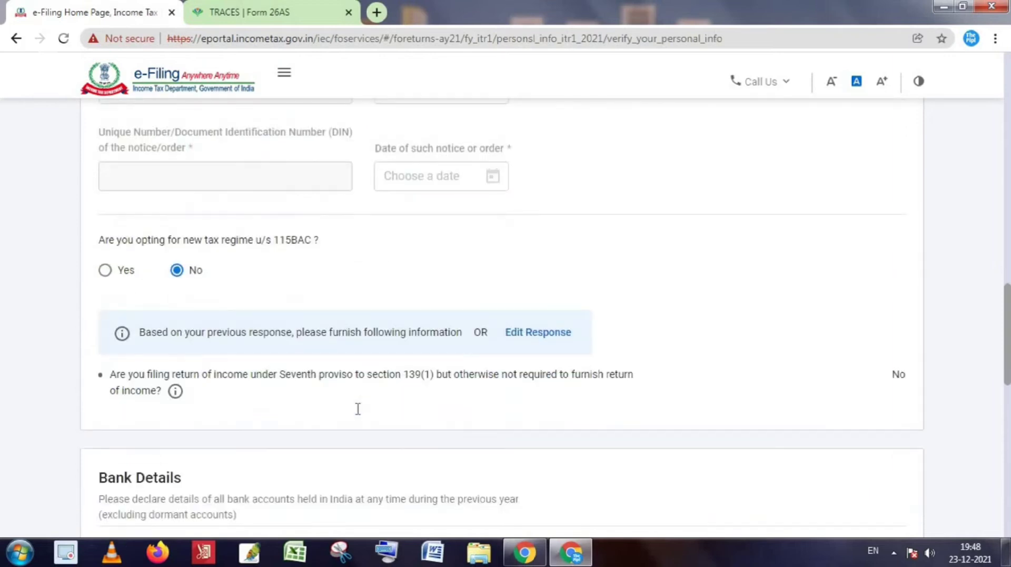
scroll(354, 419, down, 1)
scroll(345, 418, down, 2)
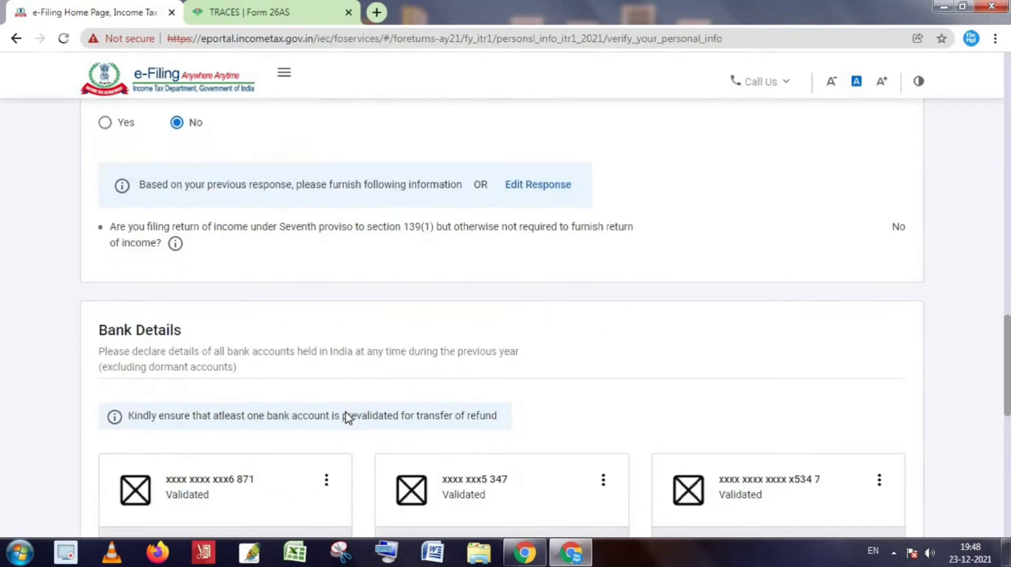
scroll(354, 421, down, 2)
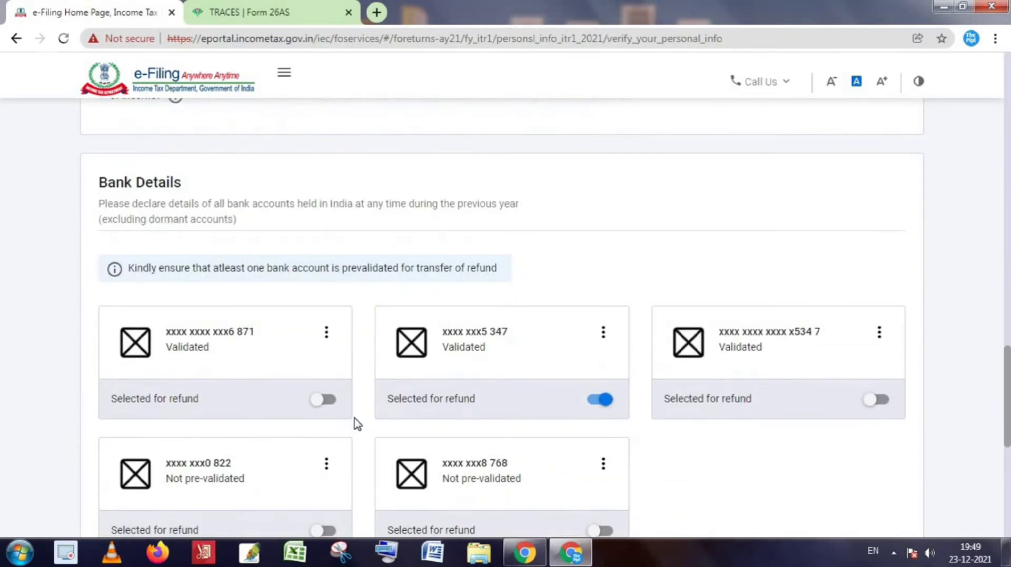
Confirm the personal information details at the bottom of the Personal Information page.
scroll(422, 398, down, 1)
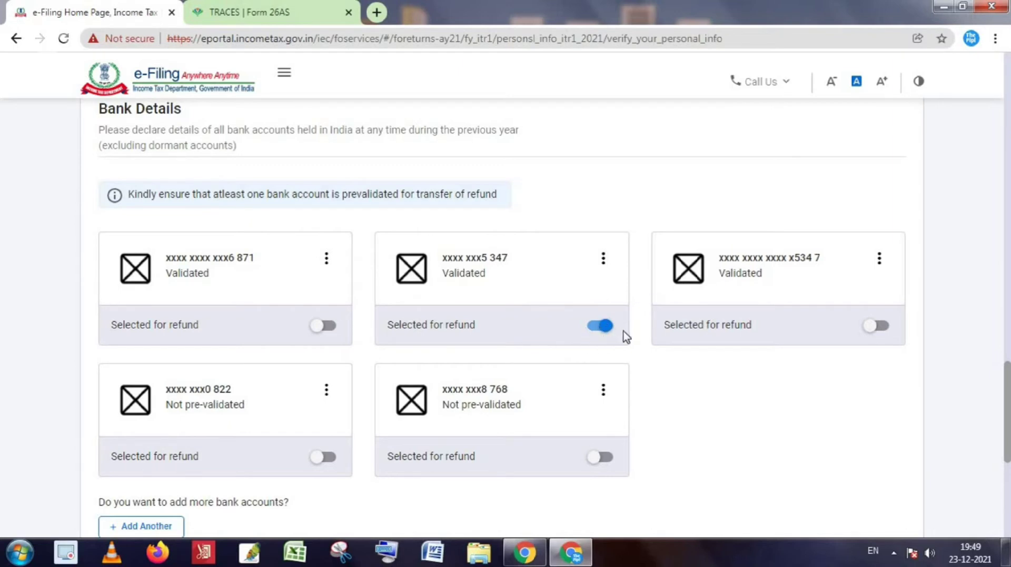
scroll(603, 350, down, 3)
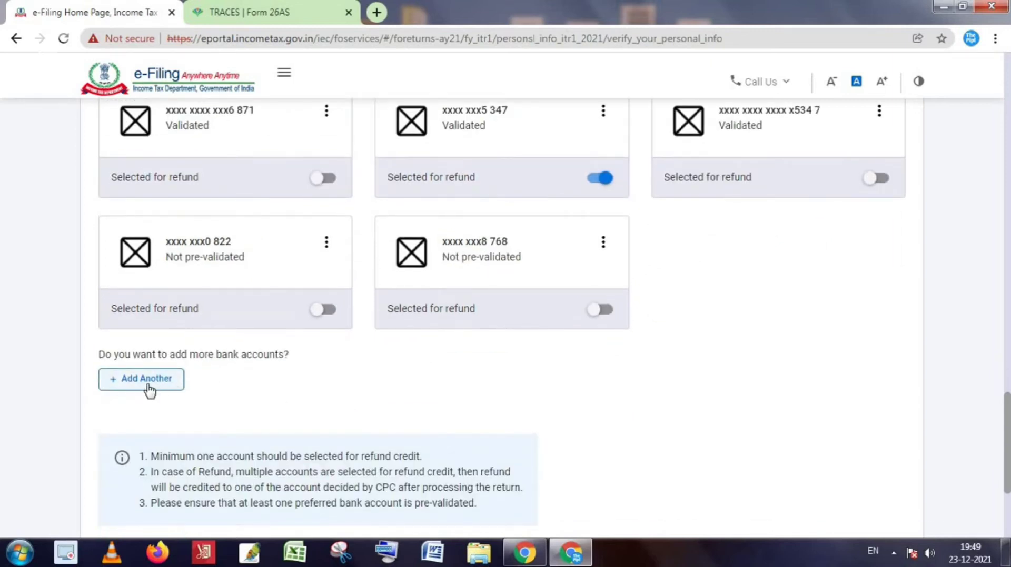
scroll(200, 395, down, 3)
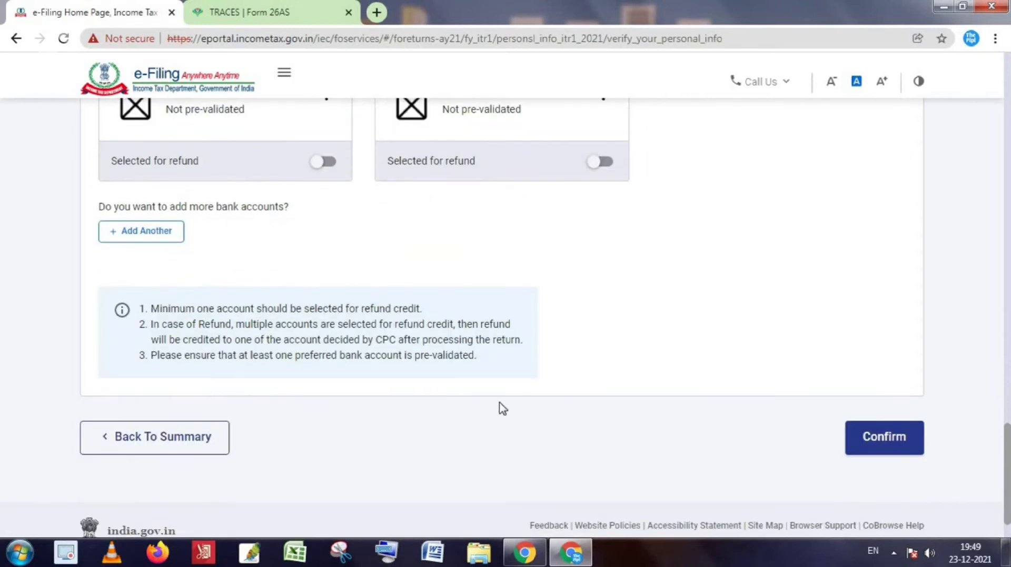
click(894, 445)
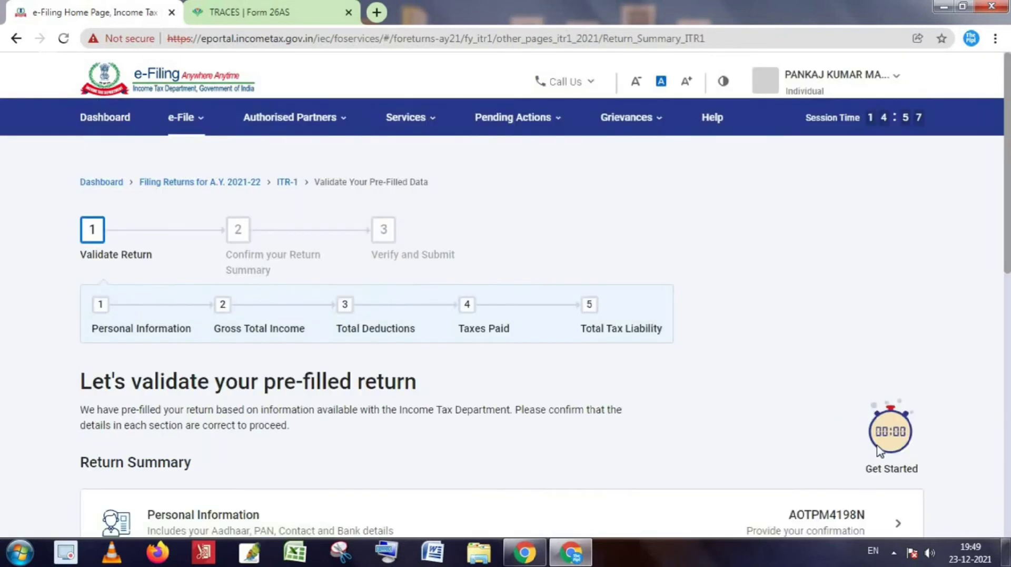
Open the Gross Total Income section from the Return Summary.
scroll(711, 424, down, 5)
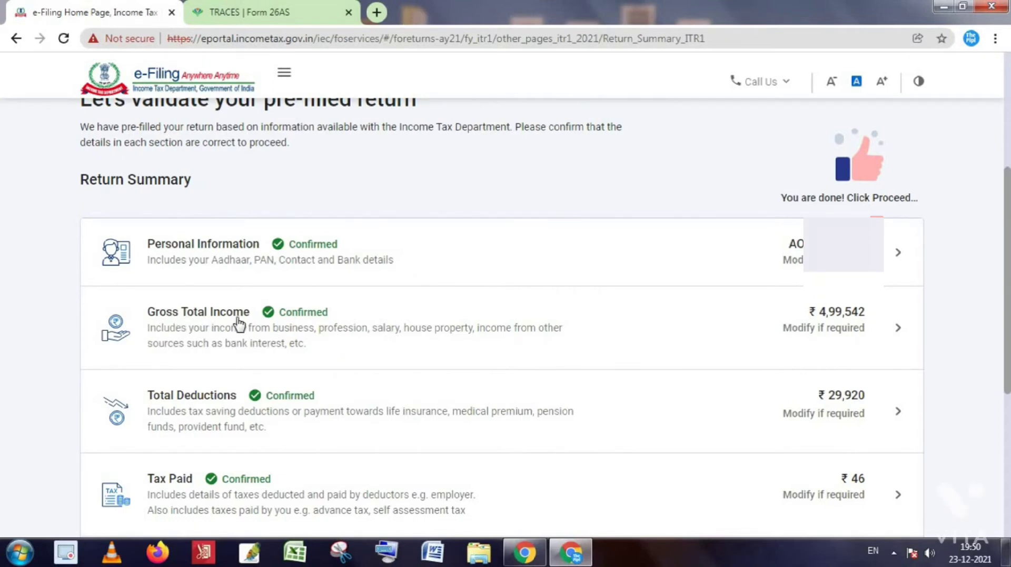
click(300, 324)
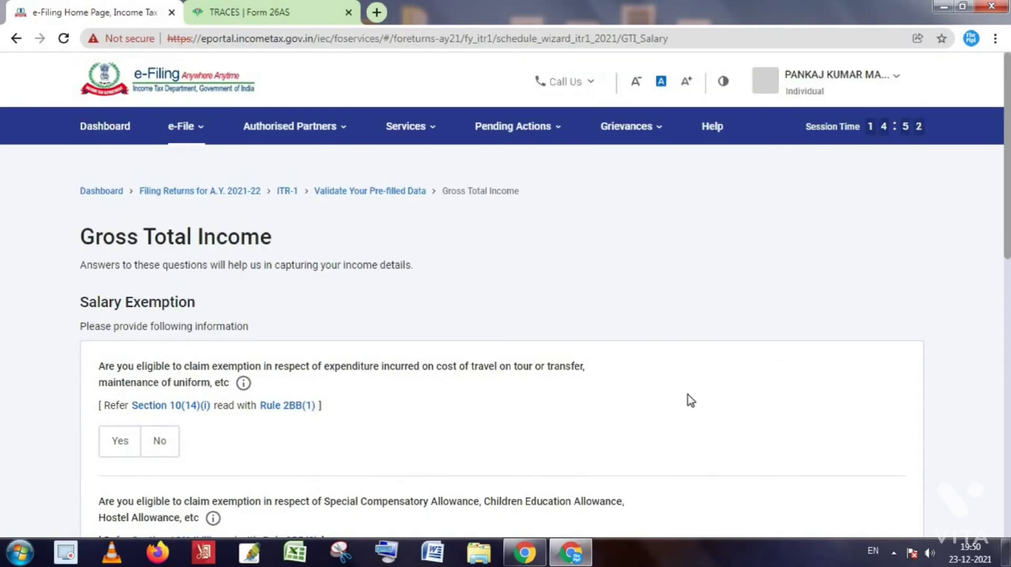
Skip all Salary Exemption questions and continue to the income source details.
scroll(678, 409, down, 3)
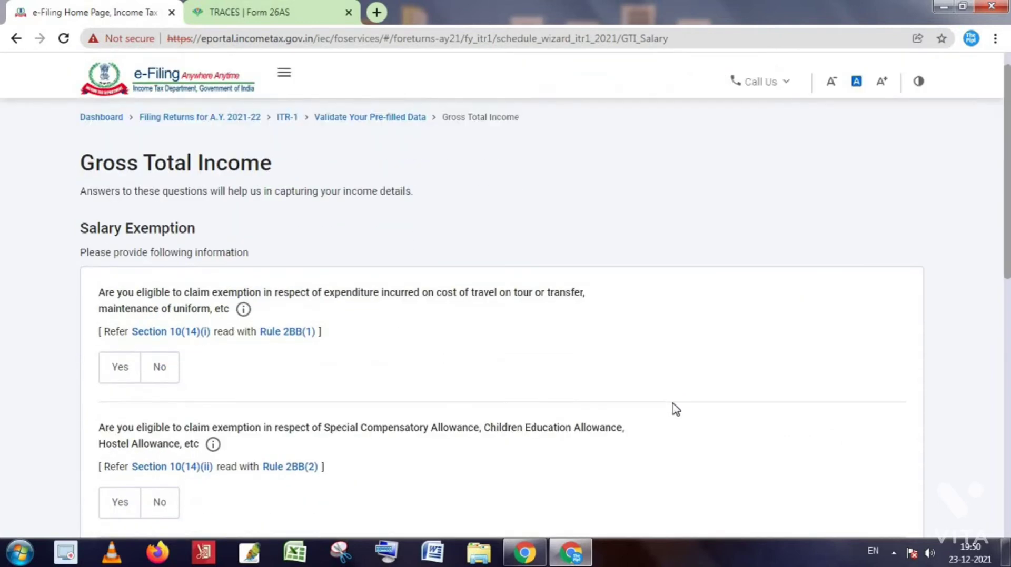
scroll(679, 374, down, 1)
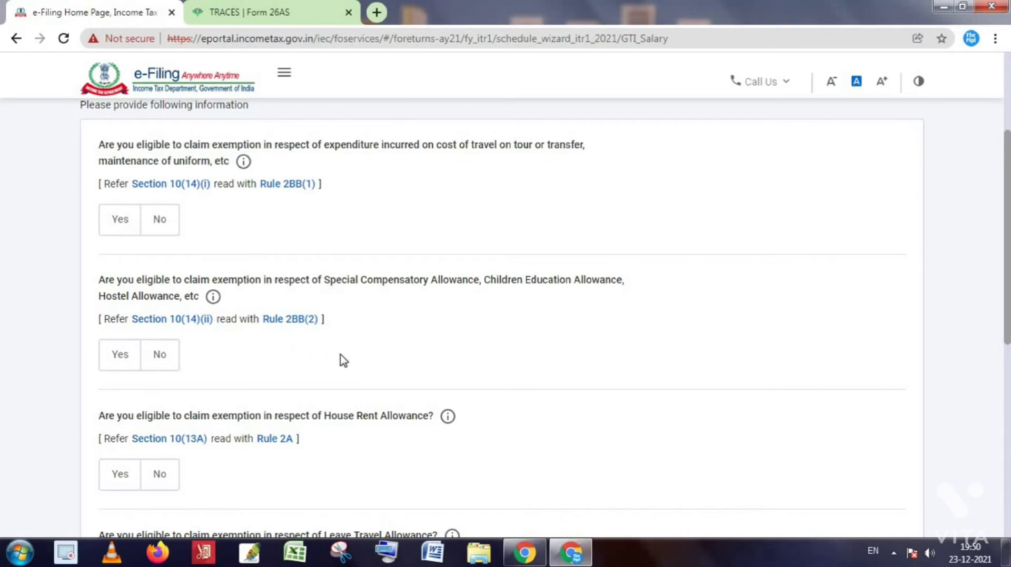
scroll(421, 354, down, 3)
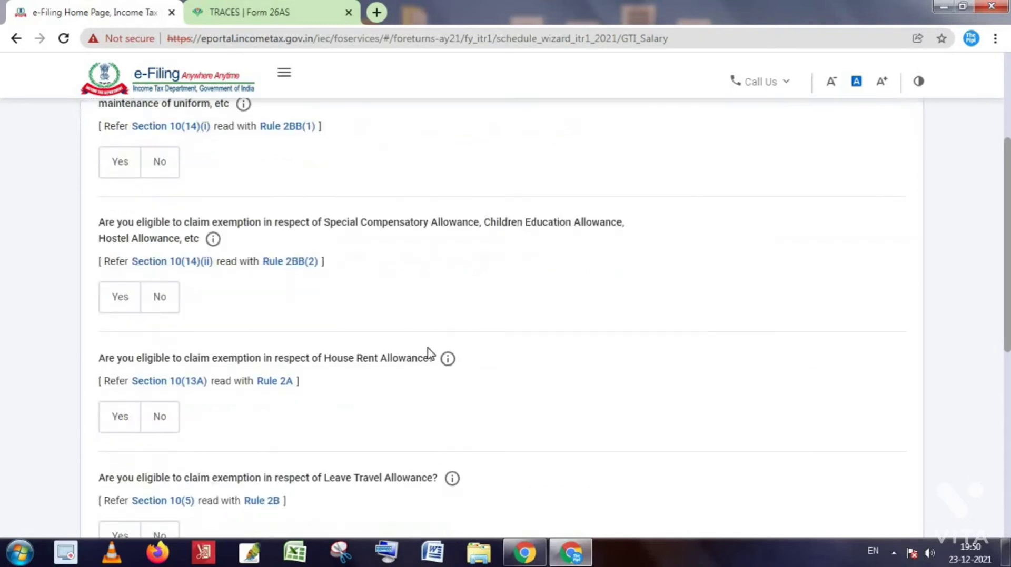
scroll(450, 371, down, 3)
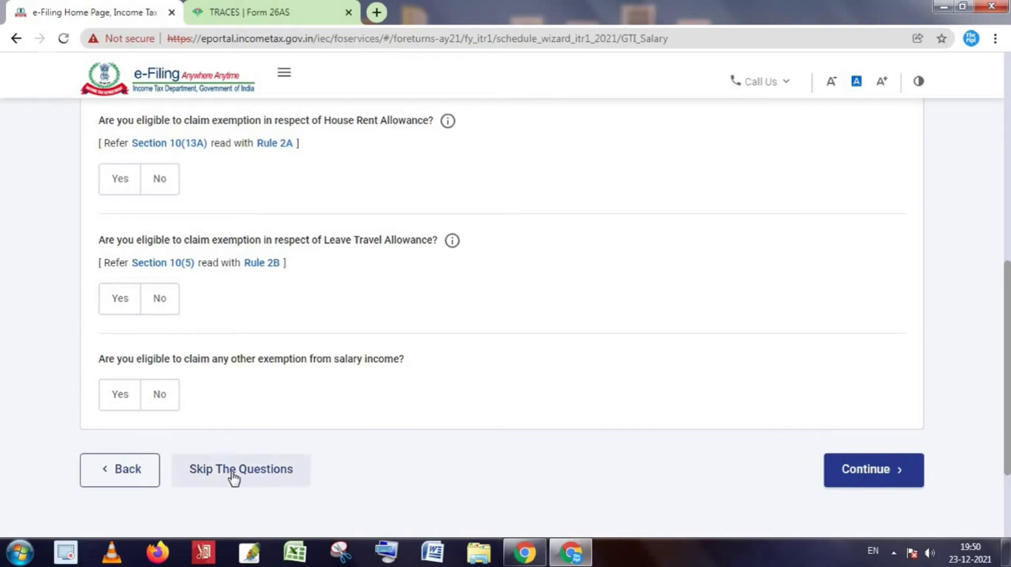
click(871, 482)
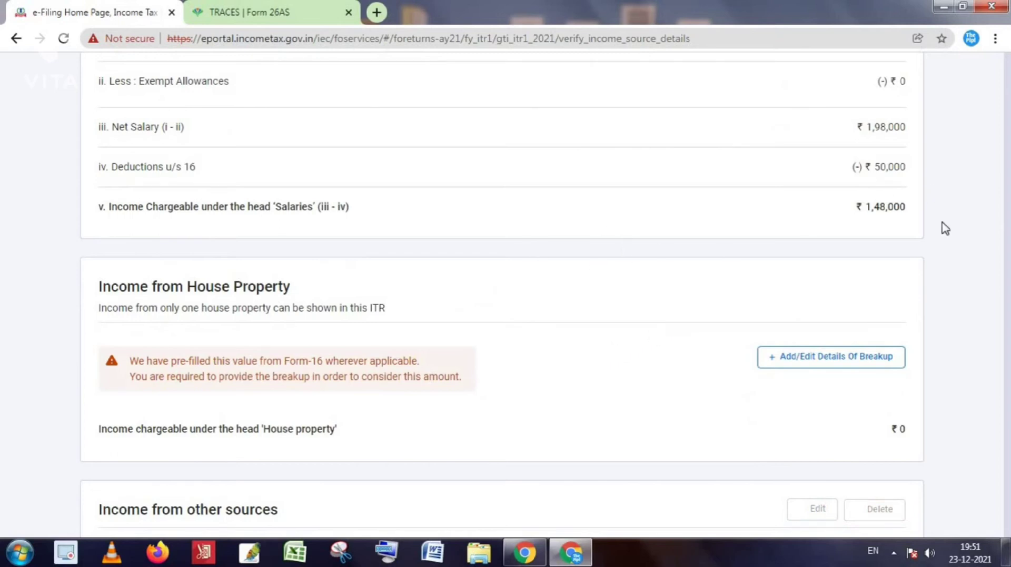
Open the Income from Salary card (₹1,98,000 gross salary) for editing.
scroll(942, 226, up, 6)
scroll(913, 338, down, 1)
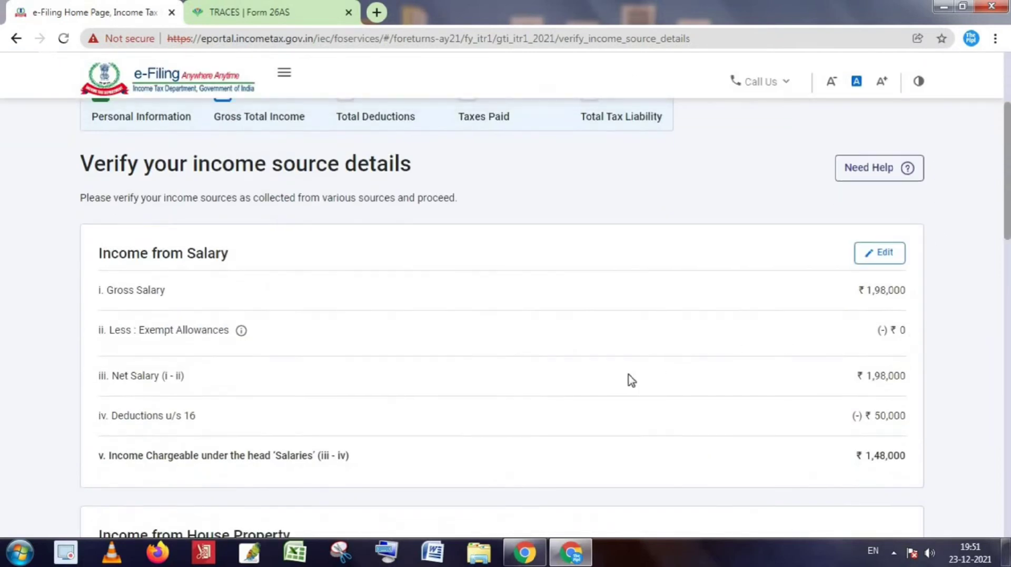
click(880, 255)
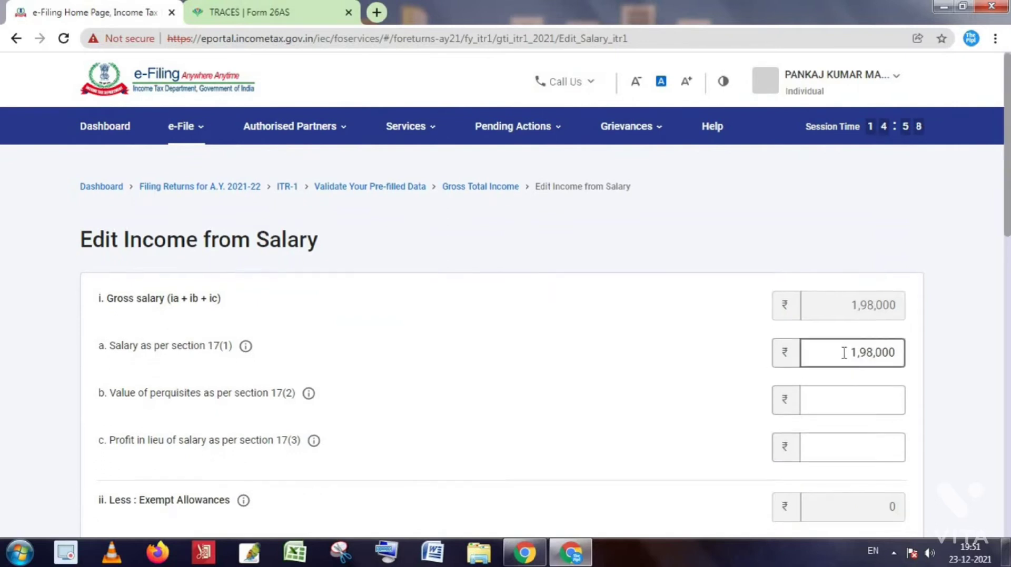
Leave Nature of Exempt Allowance unselected, keeping ₹1,48,000 chargeable under Salaries.
scroll(841, 354, down, 2)
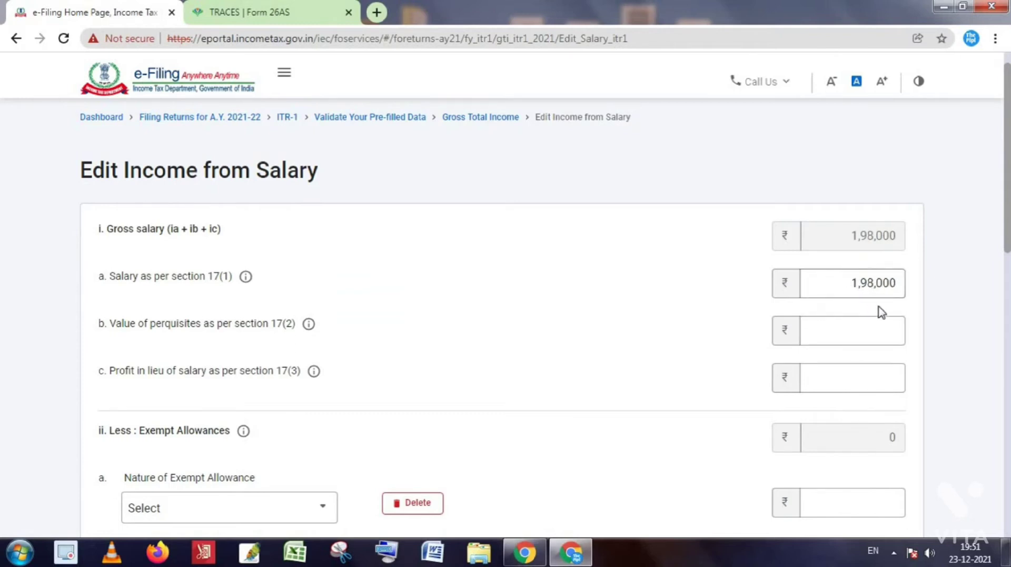
scroll(817, 364, down, 2)
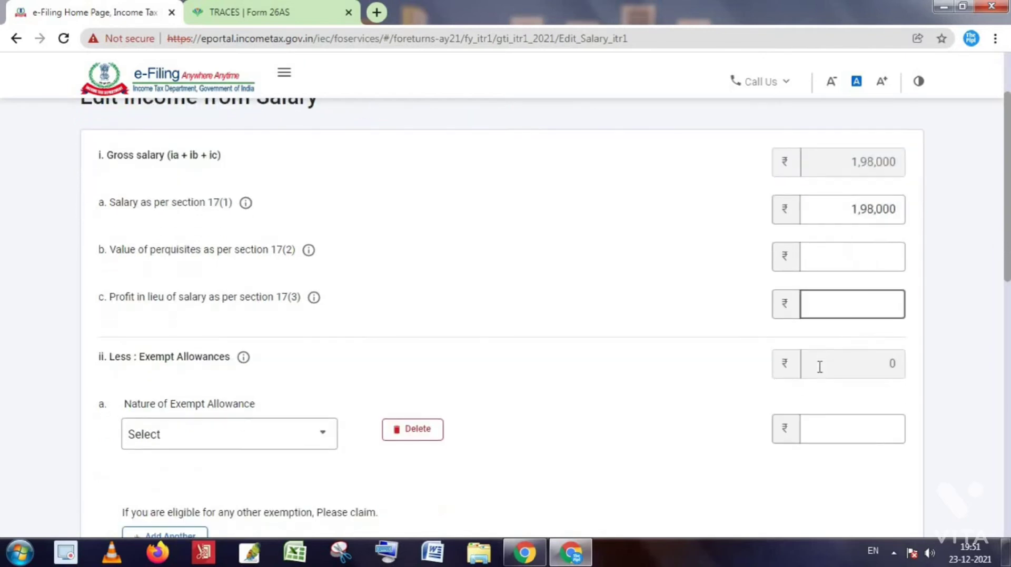
scroll(837, 387, down, 2)
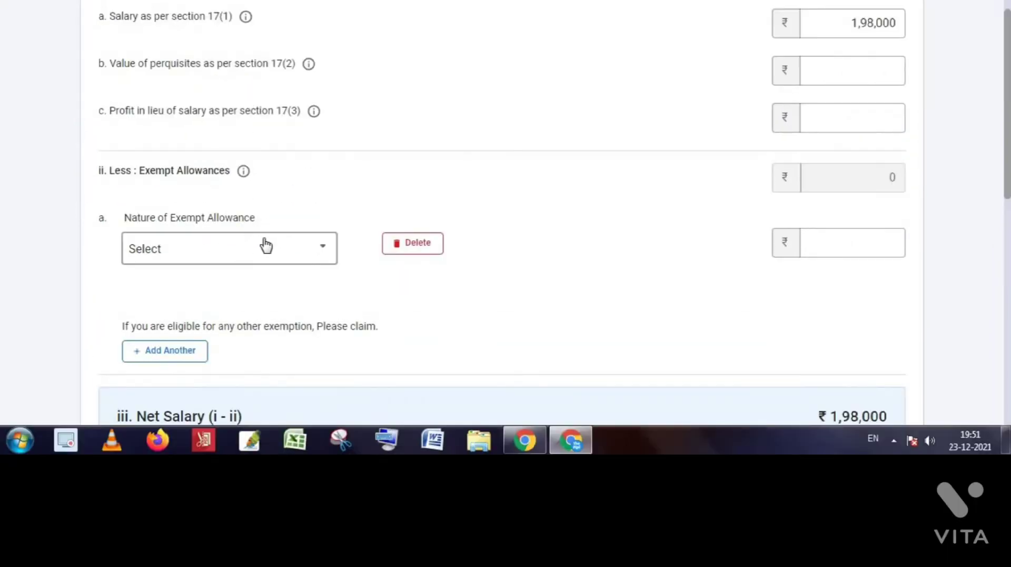
click(269, 359)
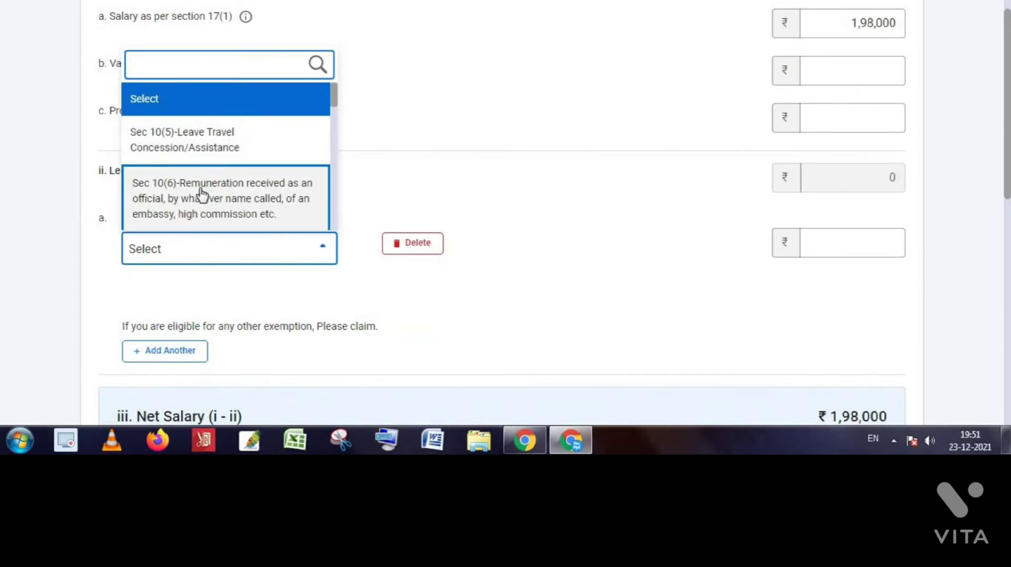
scroll(211, 198, down, 3)
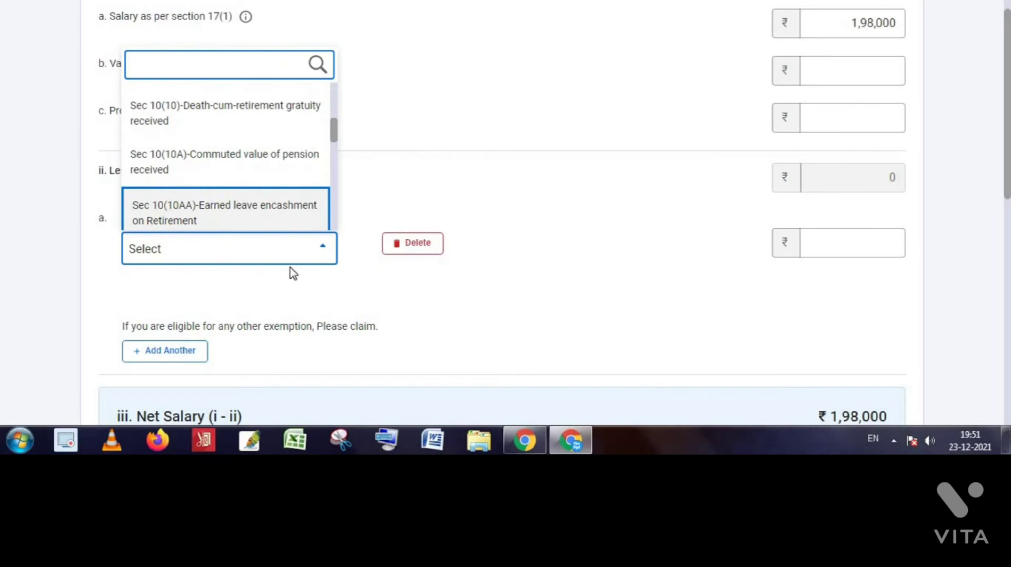
click(820, 247)
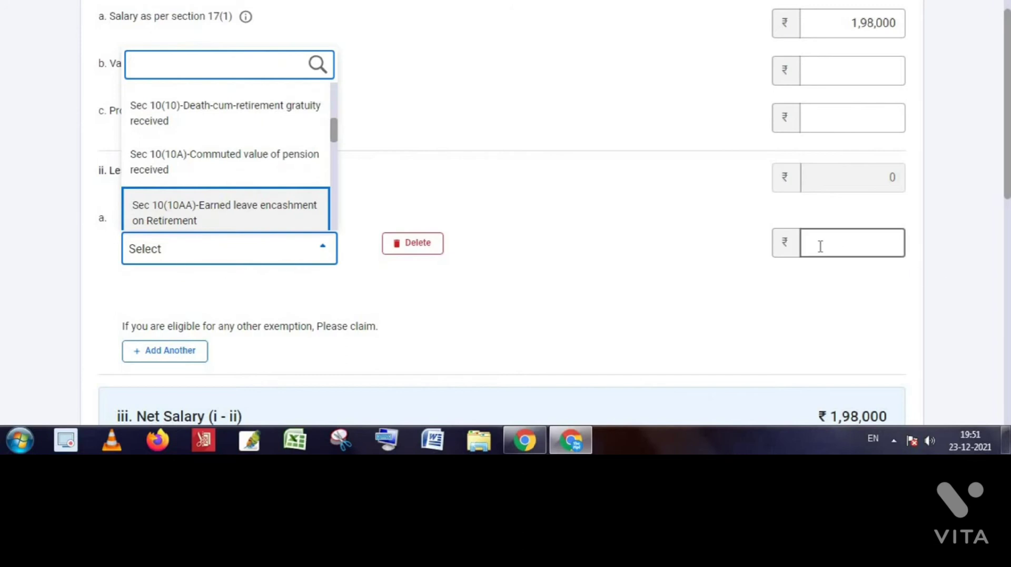
click(605, 267)
scroll(606, 266, down, 2)
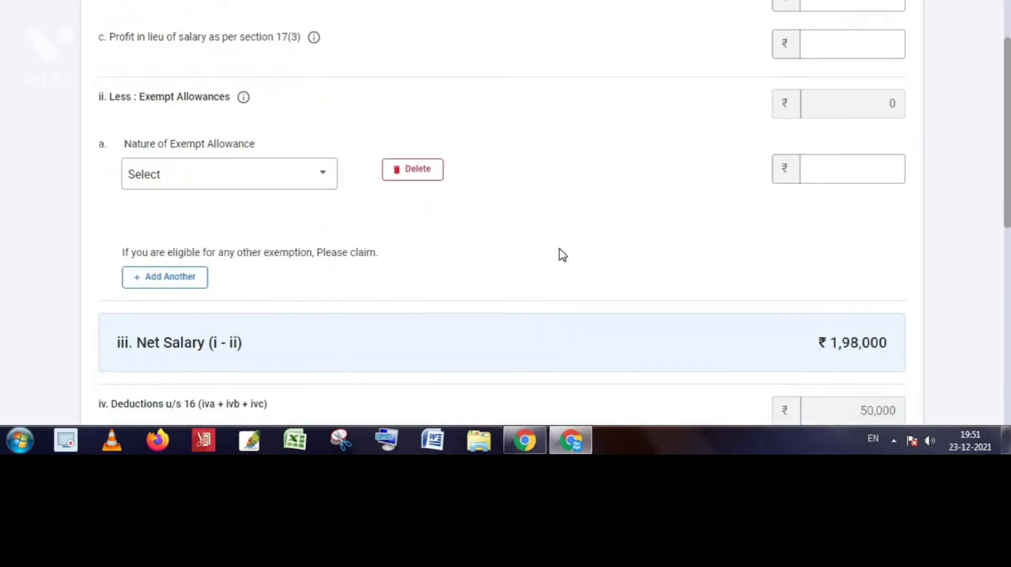
scroll(563, 255, down, 2)
scroll(569, 258, down, 5)
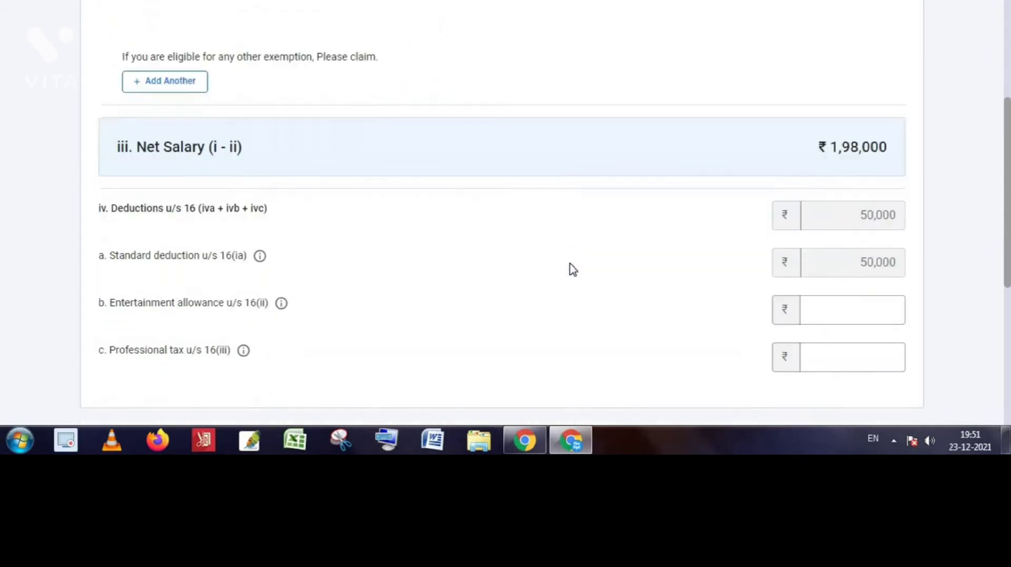
scroll(581, 262, down, 3)
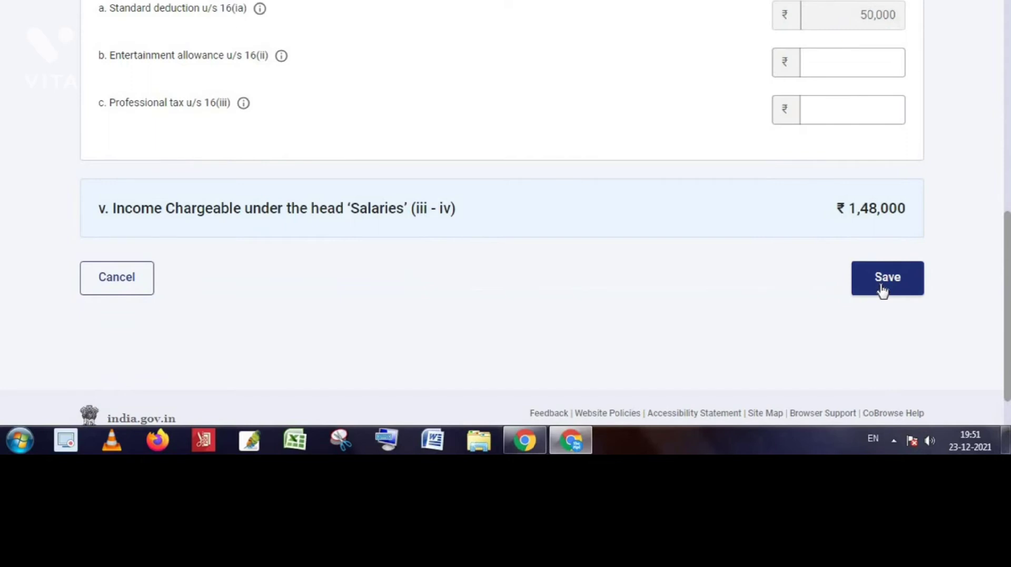
Save the unchanged salary income details.
click(892, 292)
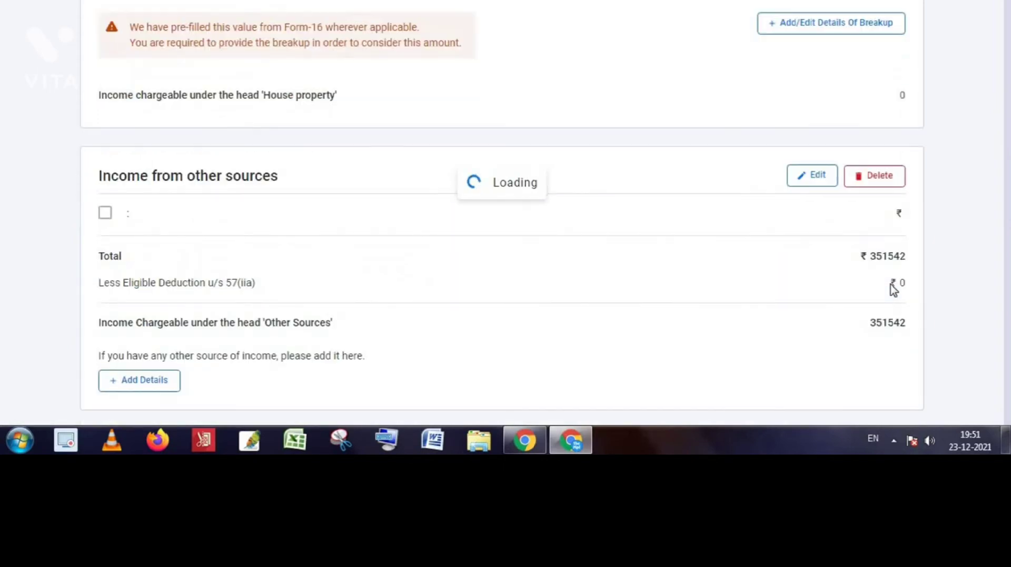
scroll(758, 323, down, 10)
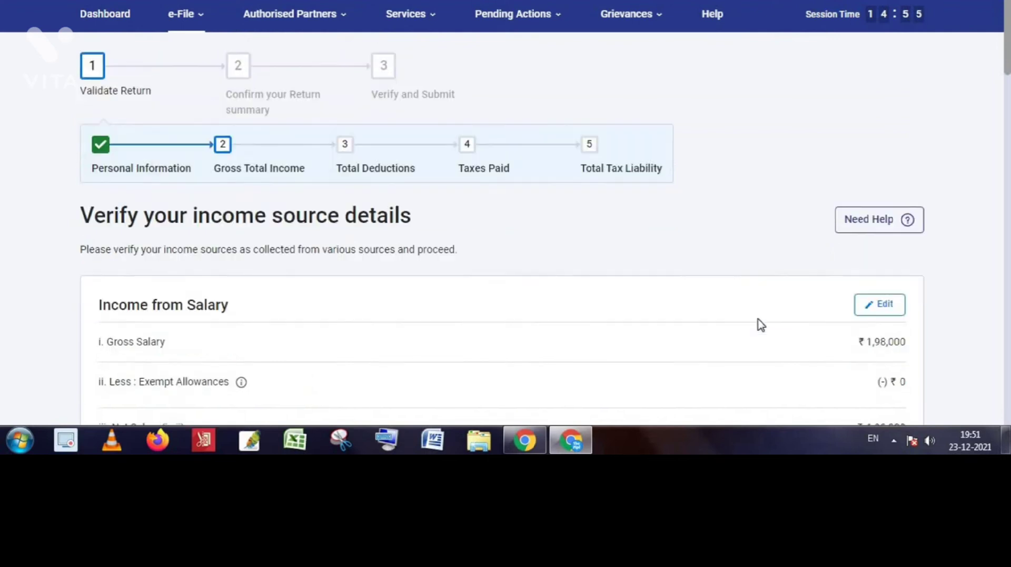
scroll(769, 327, down, 1)
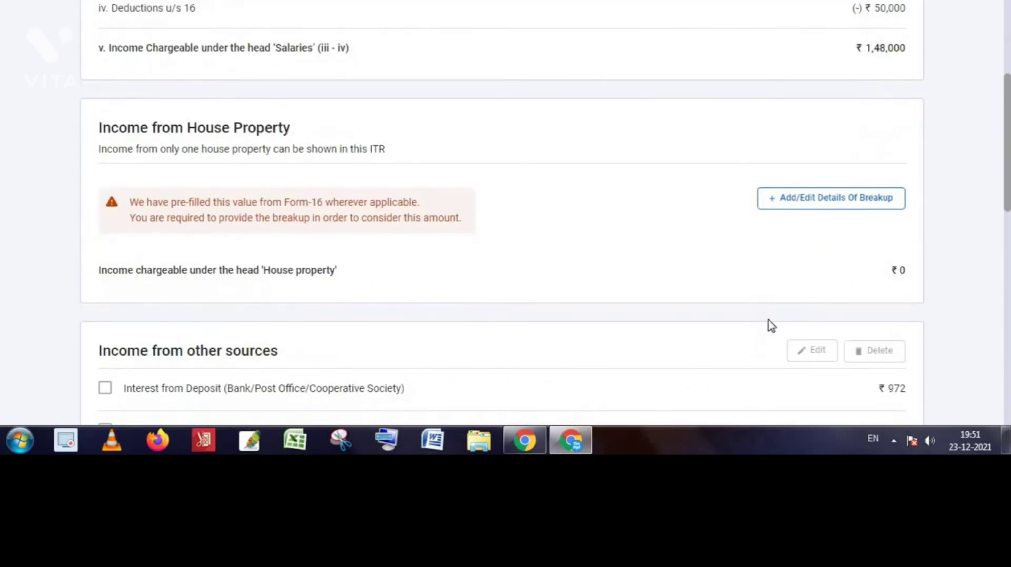
scroll(786, 315, down, 4)
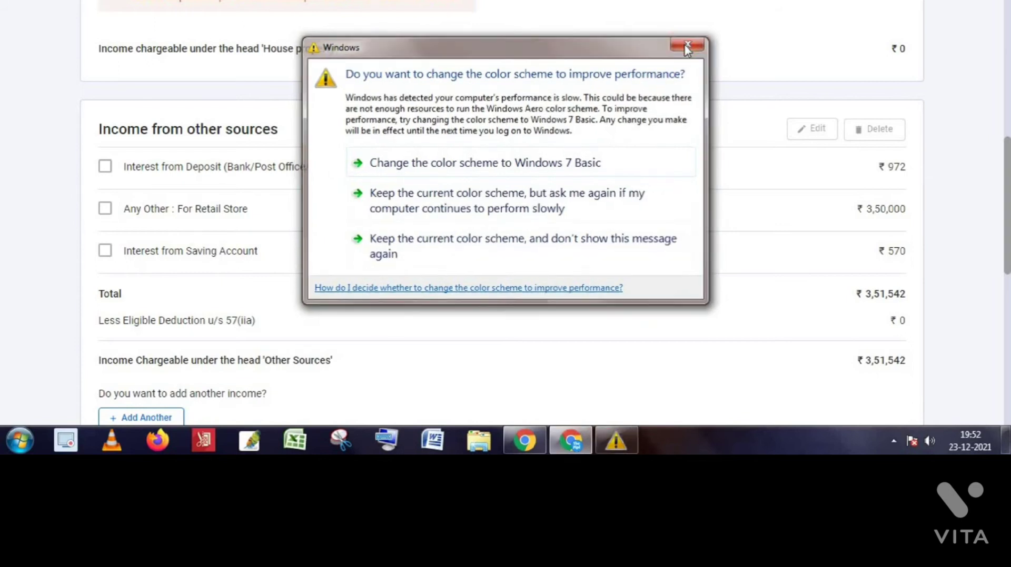
Dismiss the Windows colour-scheme warning and open Income from Other Sources for editing.
click(686, 46)
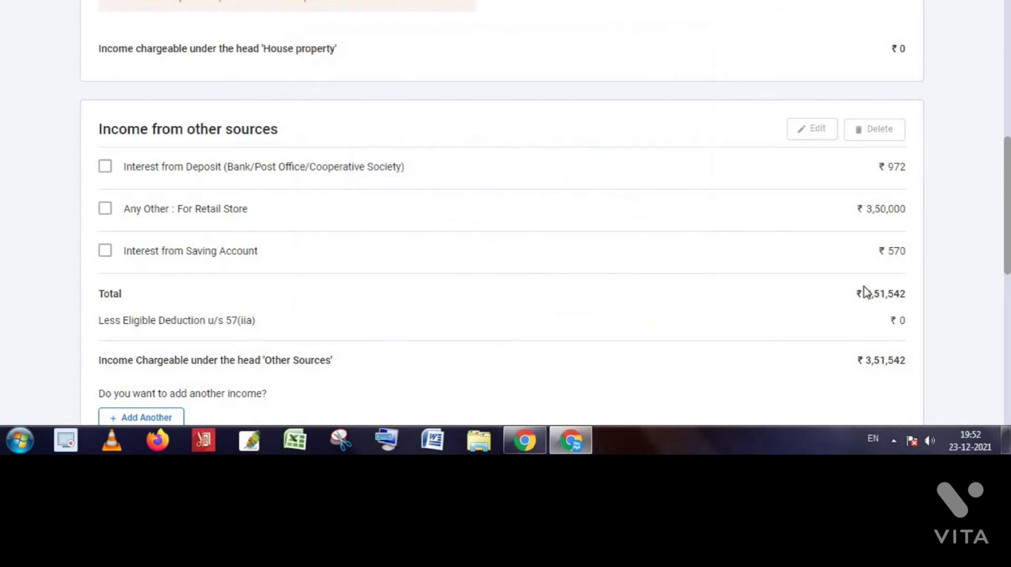
scroll(606, 298, down, 3)
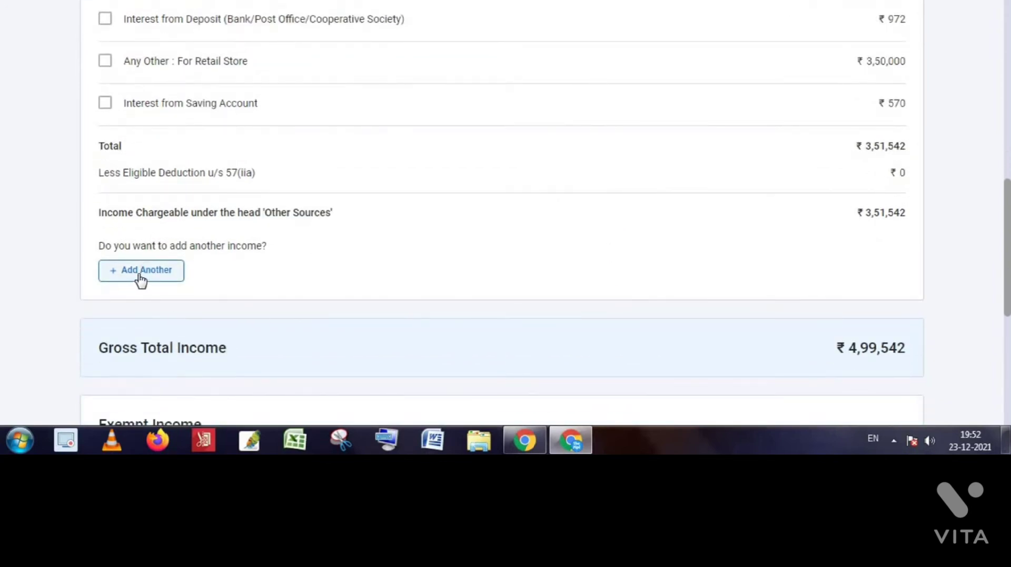
scroll(142, 279, up, 3)
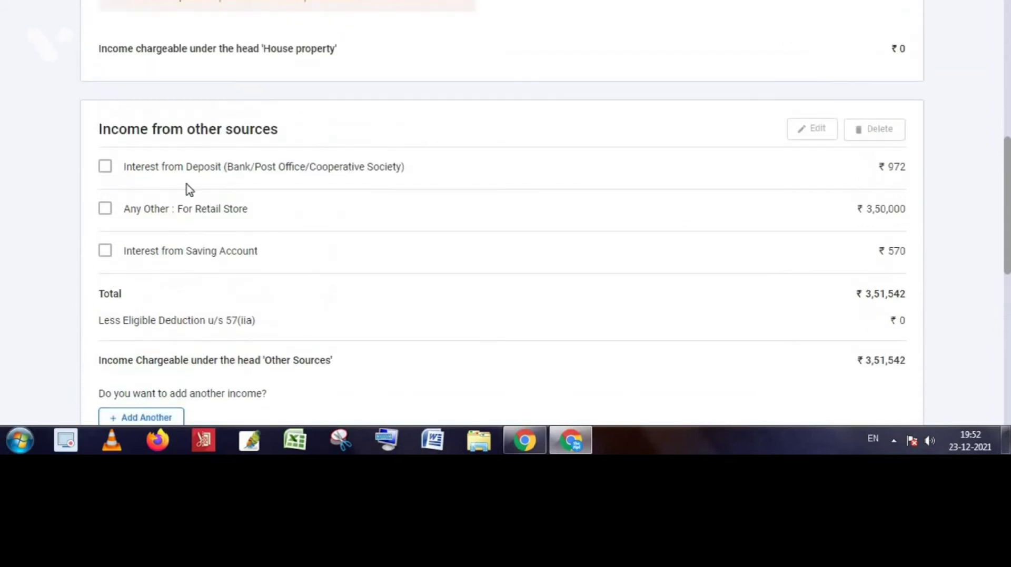
scroll(210, 284, down, 4)
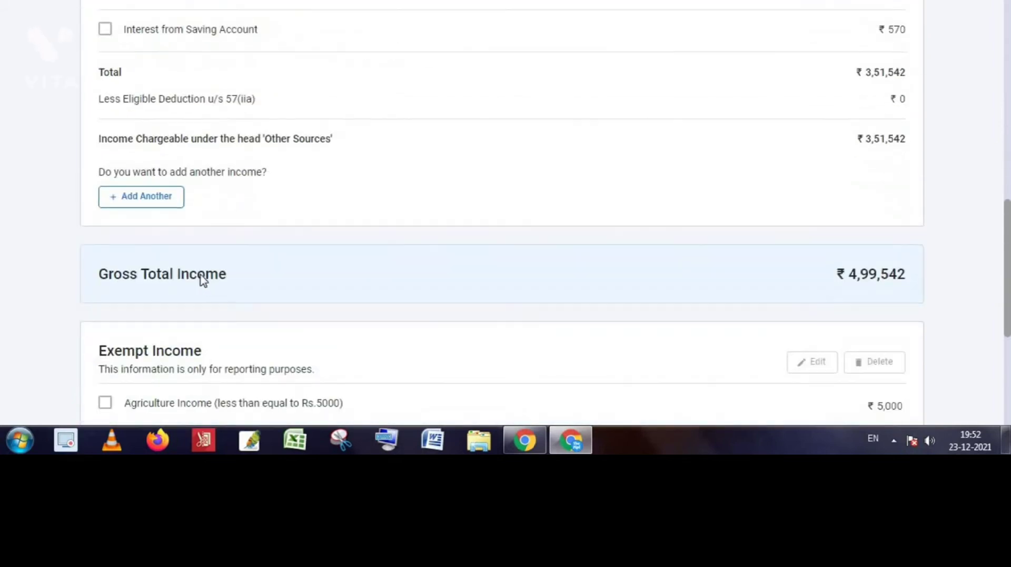
click(143, 196)
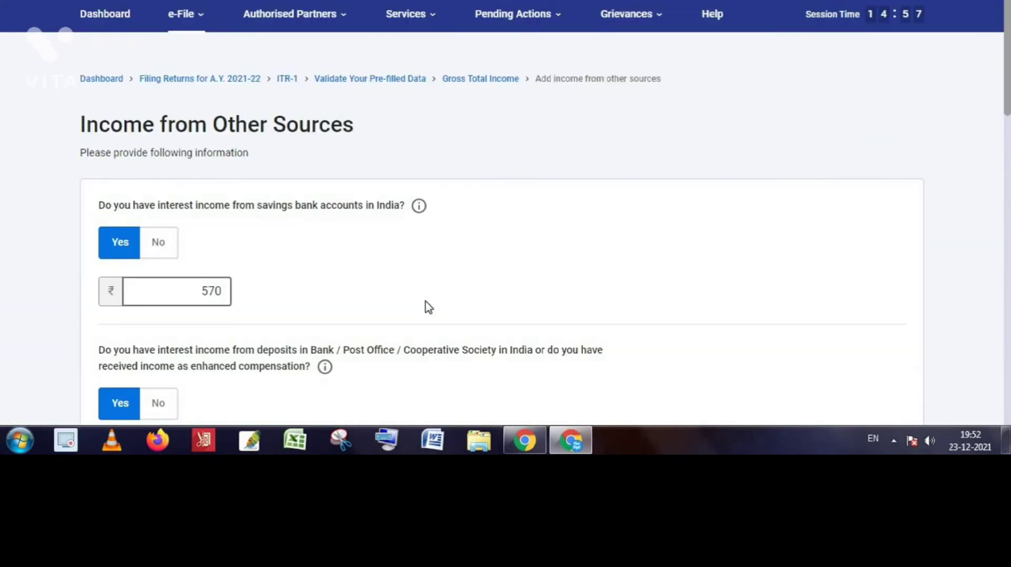
Review the ₹3,50,000 other-income amount and its 'For Retail Store' description.
scroll(368, 318, down, 1)
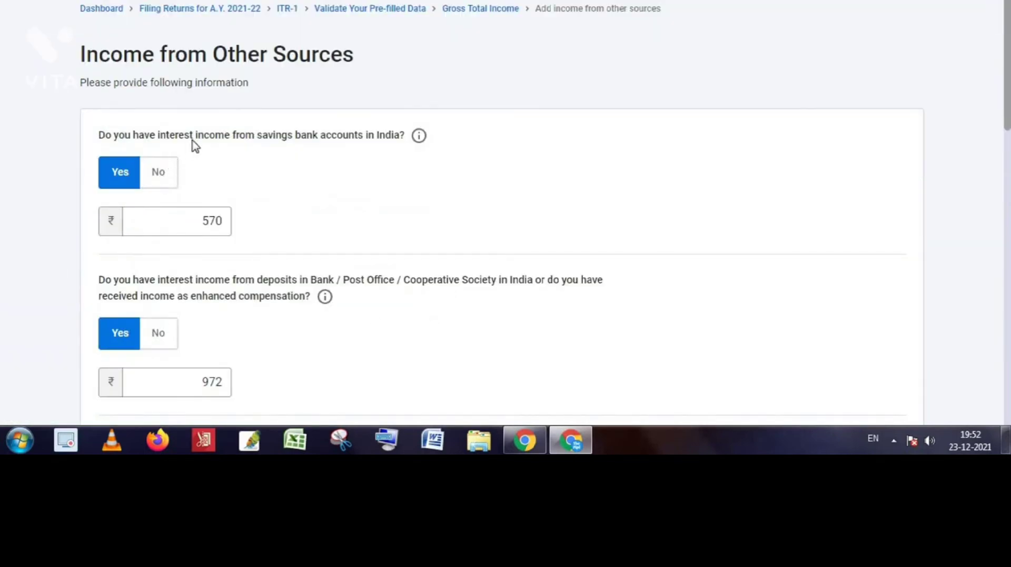
scroll(237, 213, down, 1)
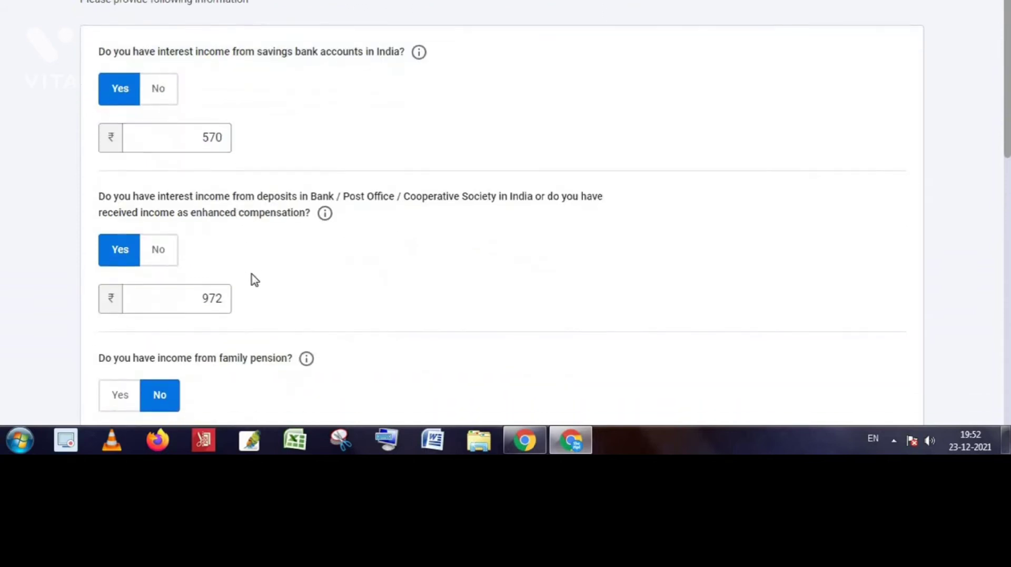
scroll(247, 237, down, 2)
scroll(213, 285, down, 4)
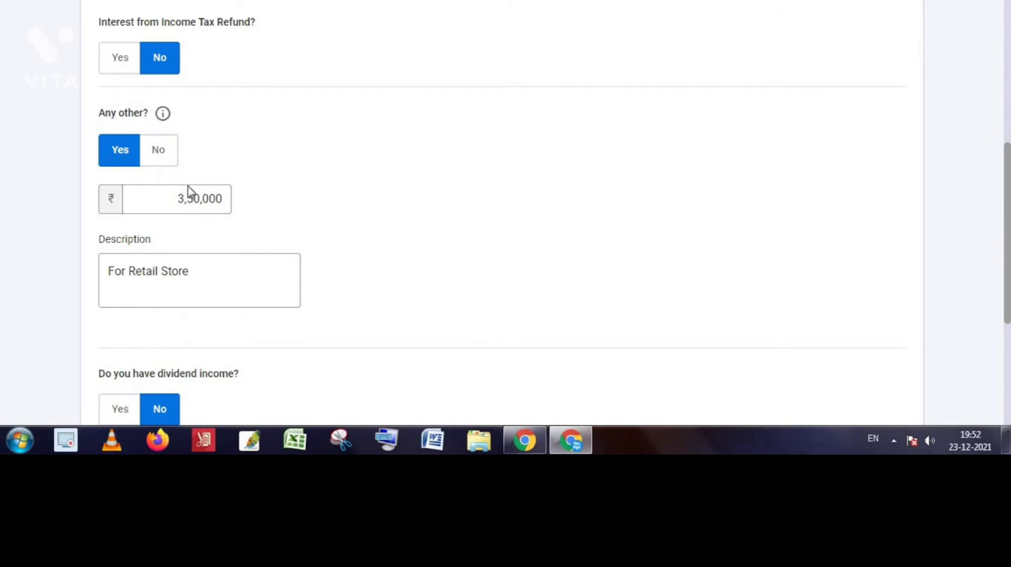
scroll(219, 295, down, 1)
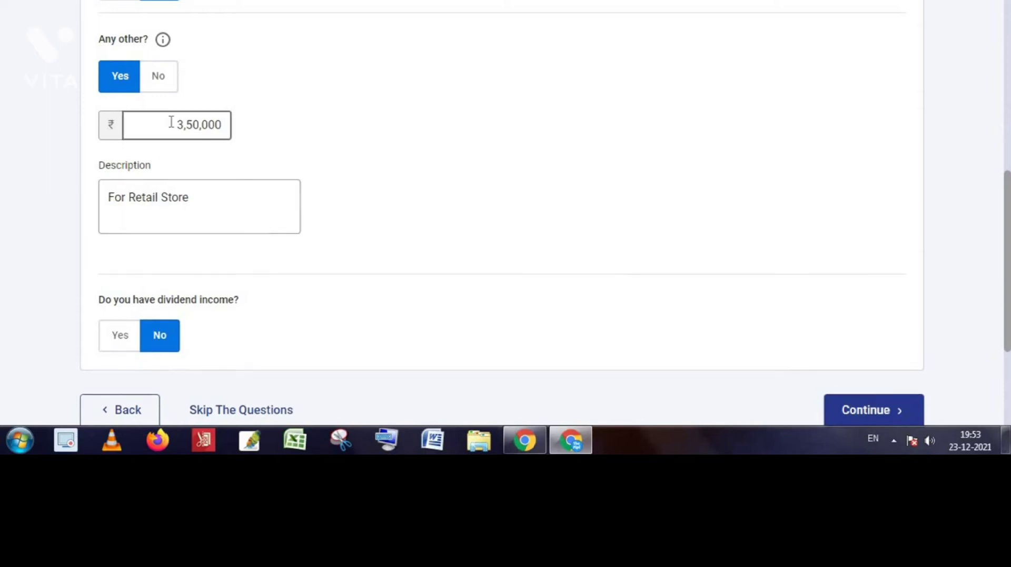
drag(155, 128, 266, 131)
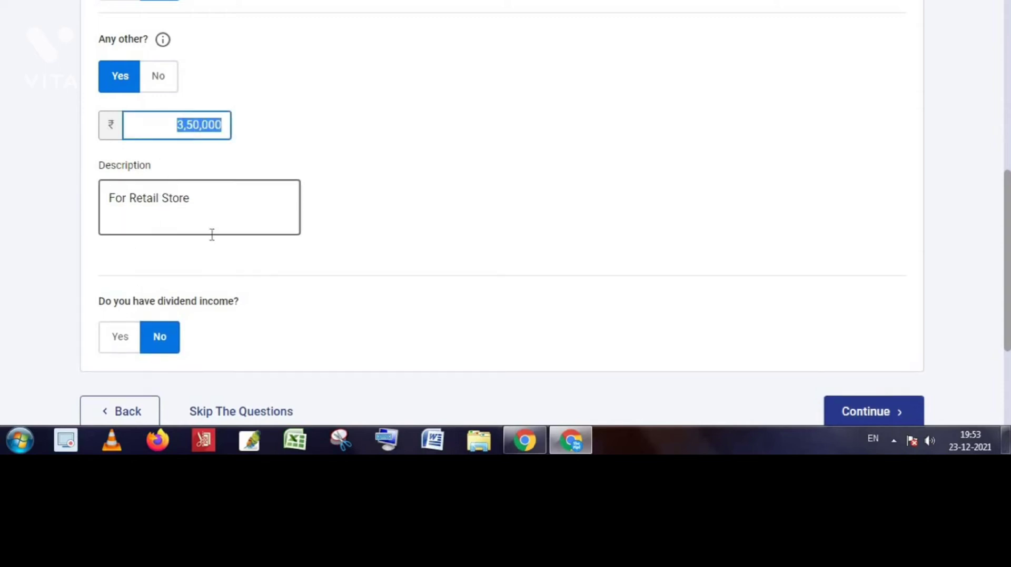
drag(112, 205, 210, 196)
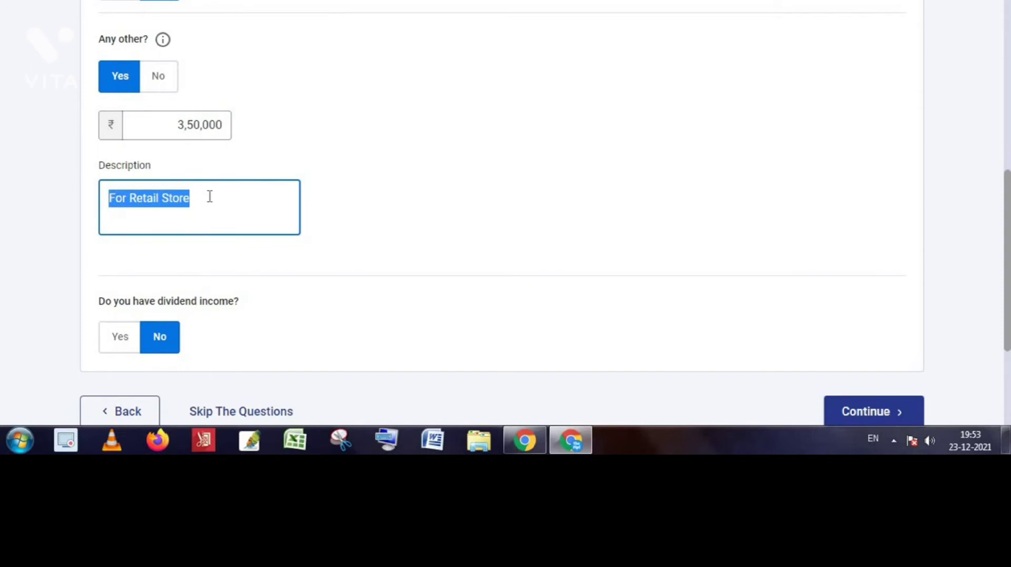
click(210, 196)
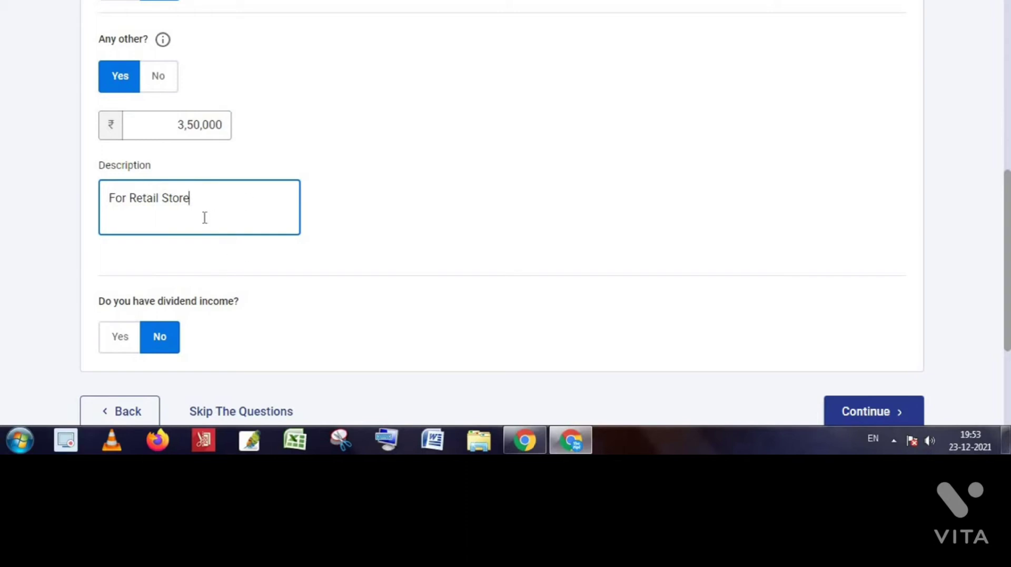
Save the other-sources details unchanged at ₹570, ₹972 and ₹3,50,000.
scroll(194, 315, down, 1)
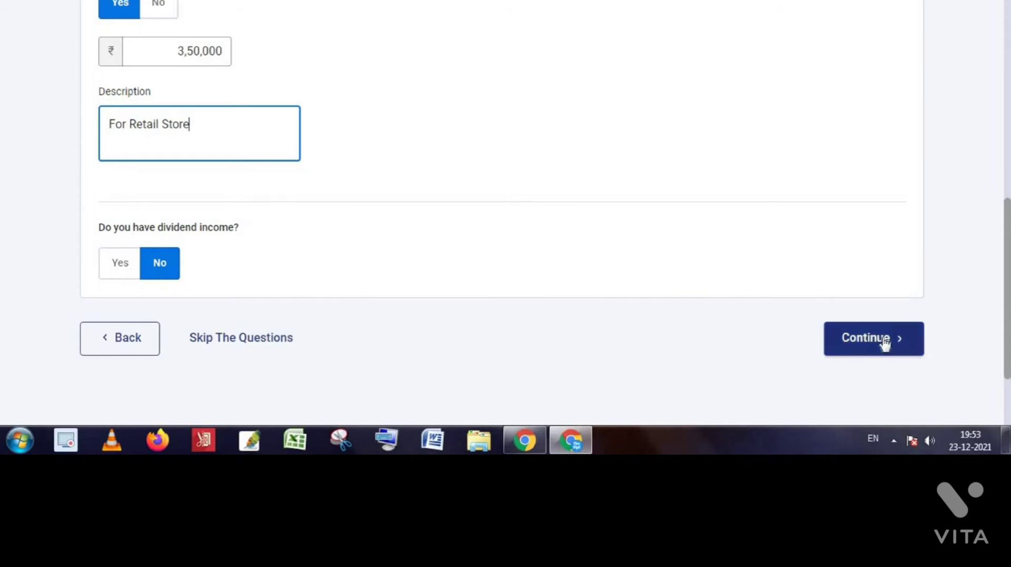
scroll(382, 268, up, 15)
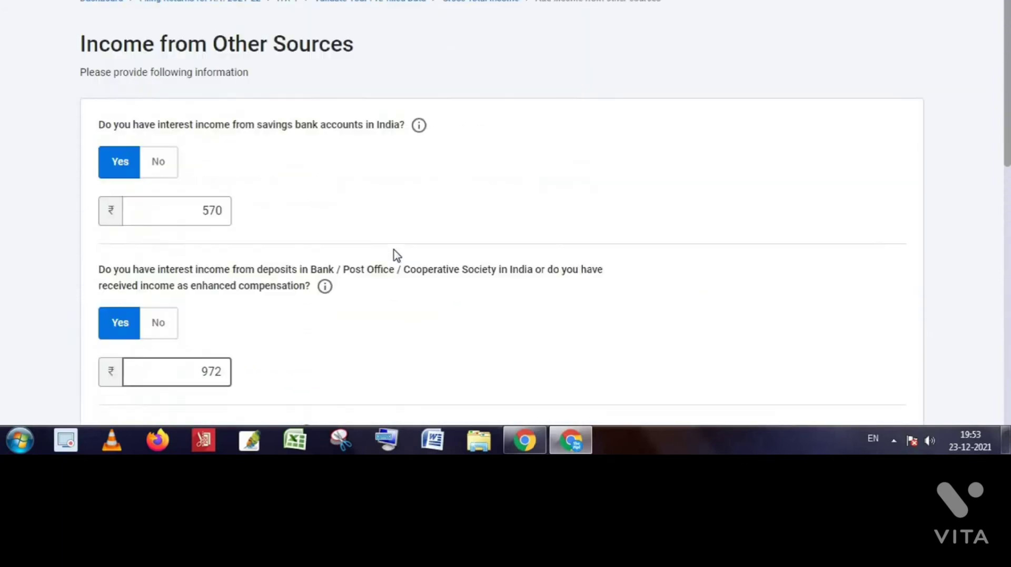
scroll(399, 257, down, 15)
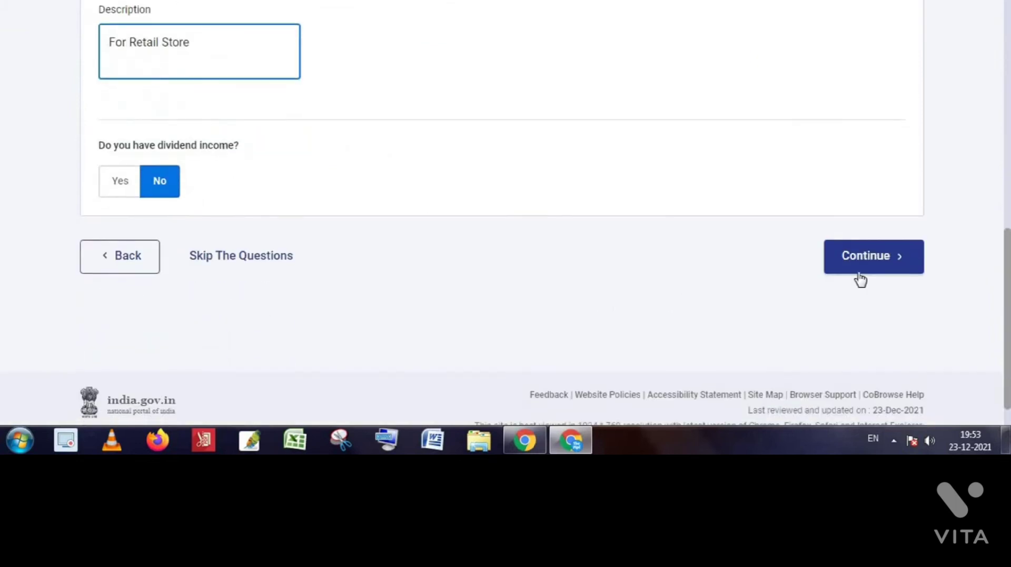
click(873, 263)
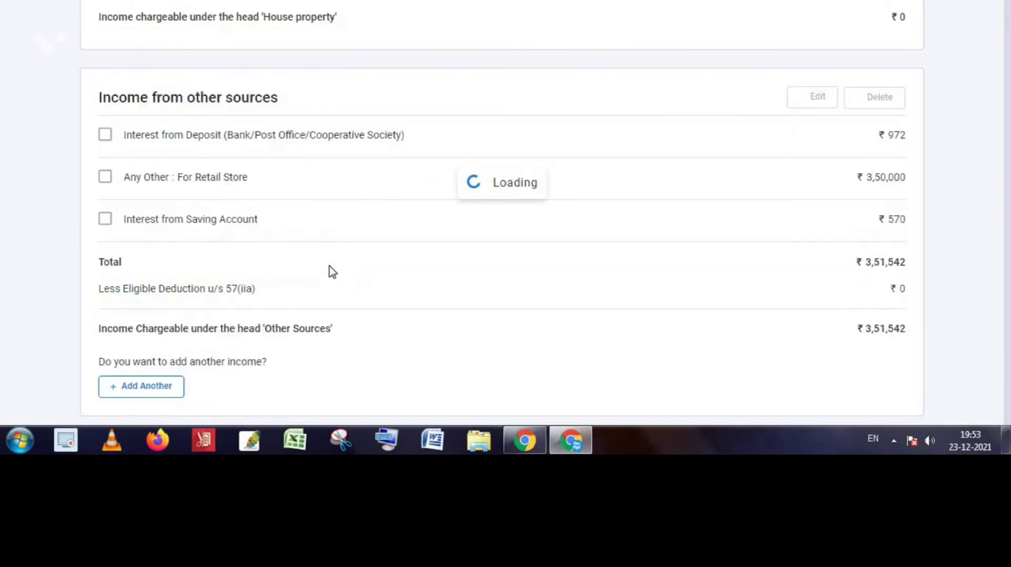
Scroll past other-sources income and ₹5,000 exempt agricultural income to the Confirm button.
scroll(430, 282, down, 5)
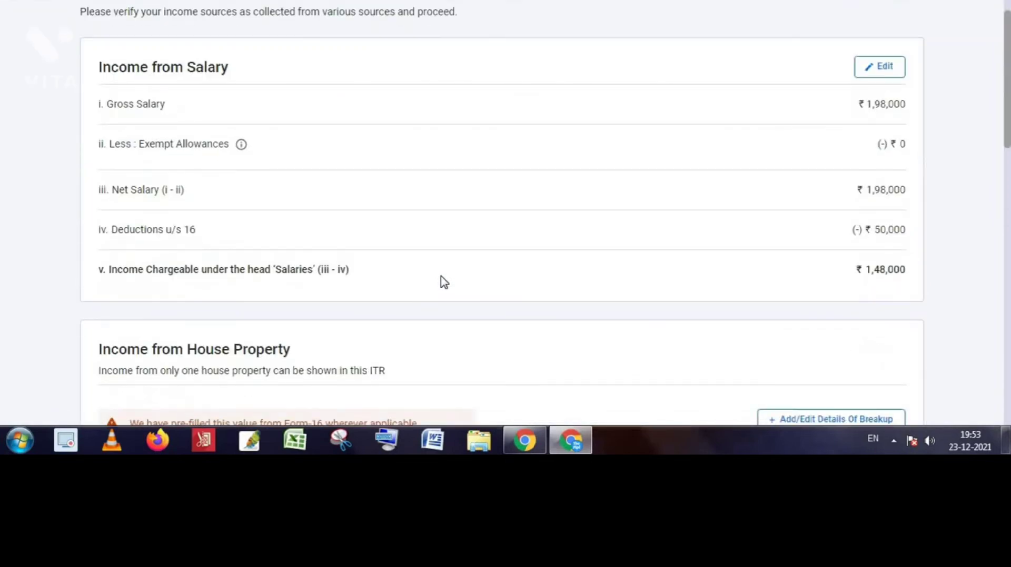
scroll(790, 205, up, 3)
scroll(740, 230, down, 9)
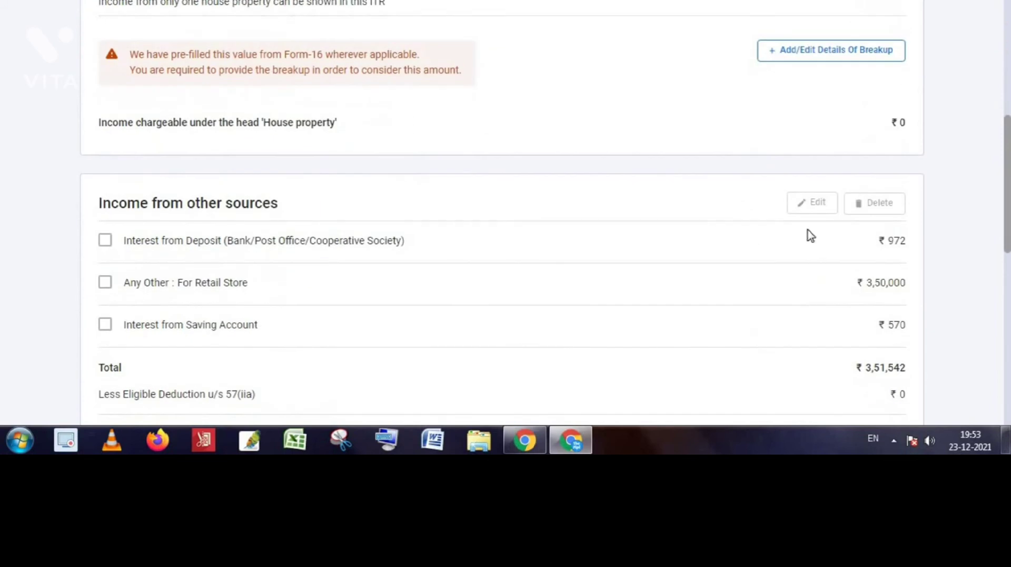
scroll(904, 245, down, 3)
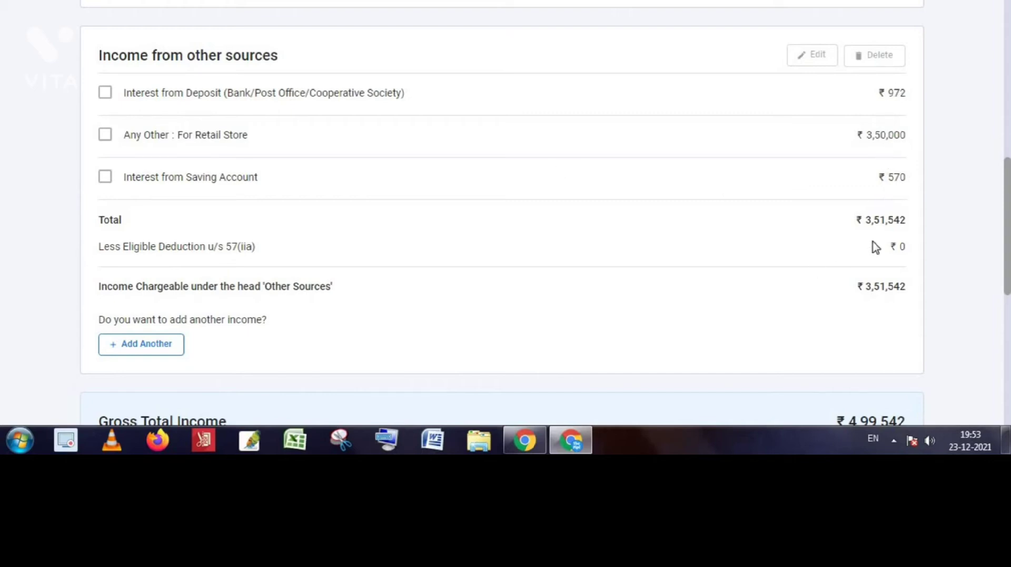
scroll(750, 274, down, 5)
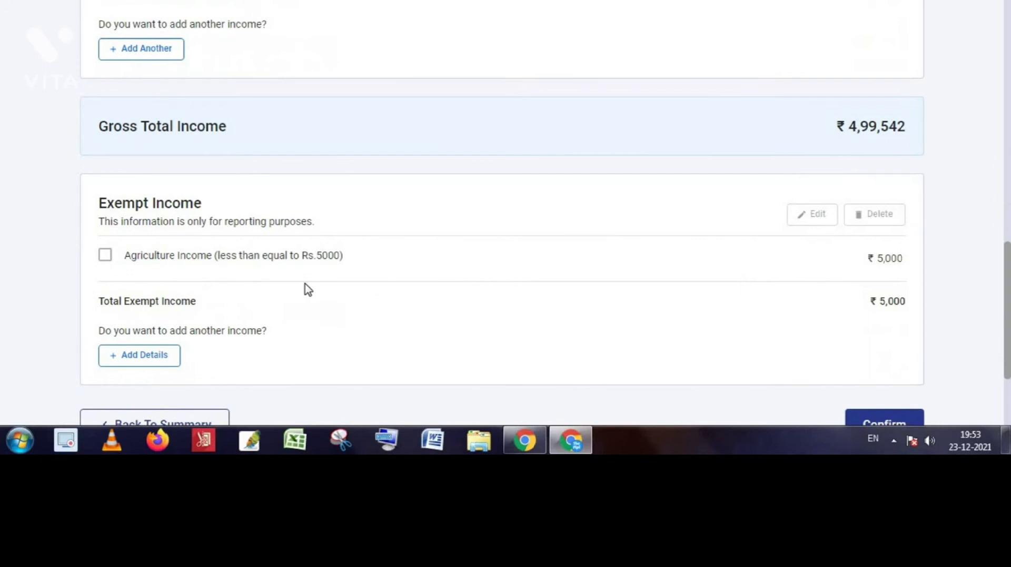
scroll(348, 267, down, 2)
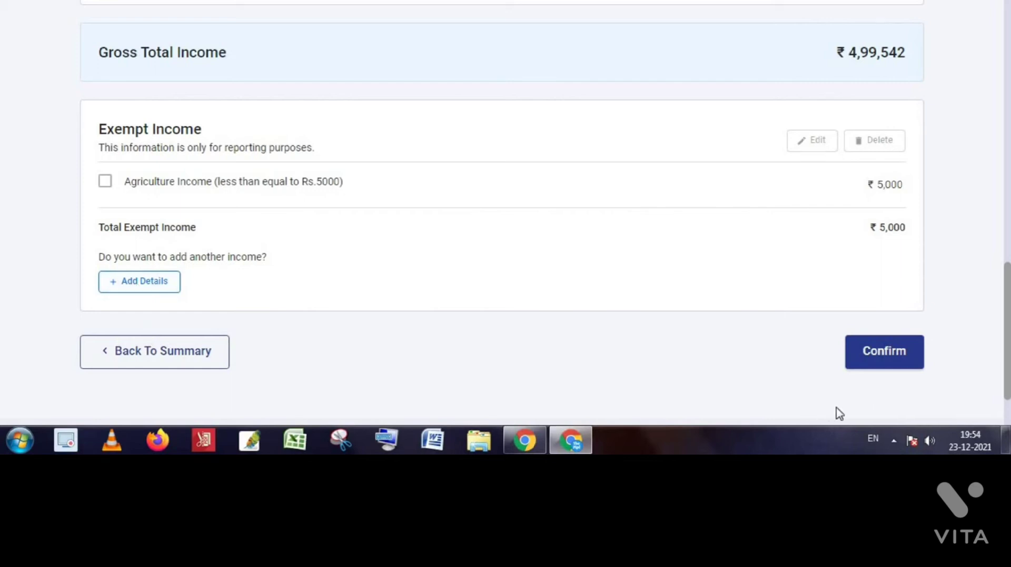
Confirm the ₹4,99,542 Gross Total Income and check all sections show Confirmed.
click(887, 363)
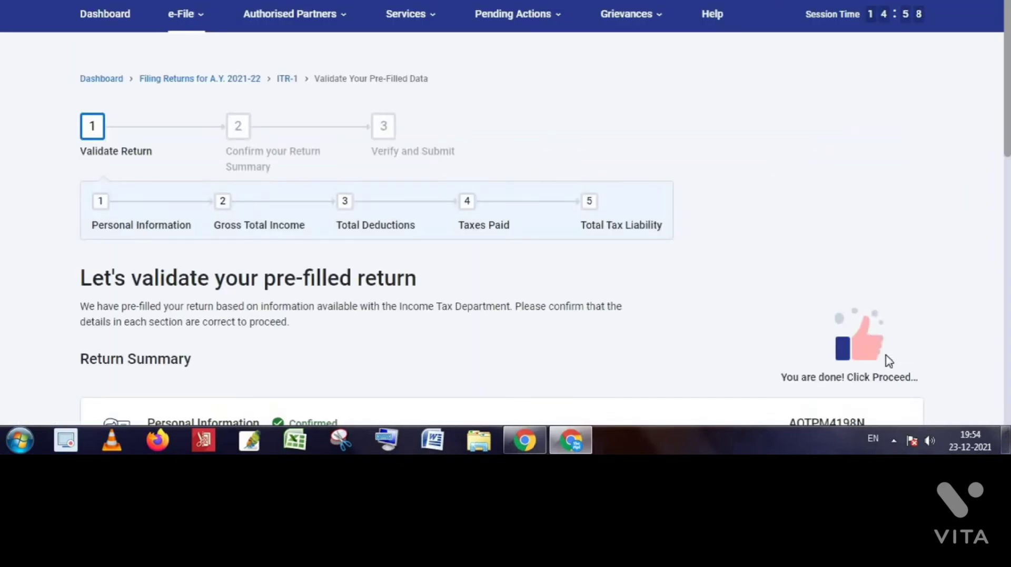
scroll(609, 372, down, 5)
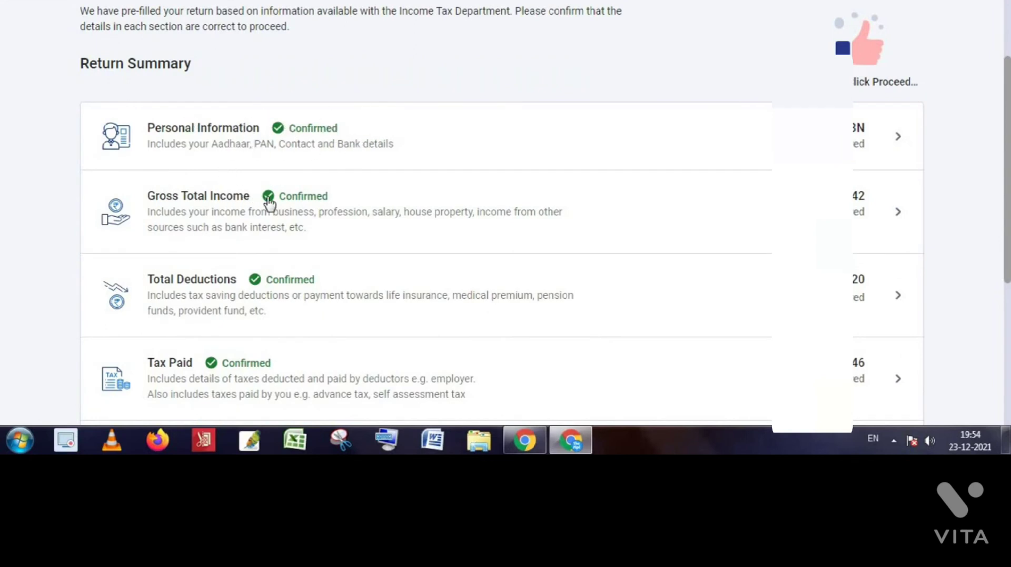
scroll(602, 279, down, 2)
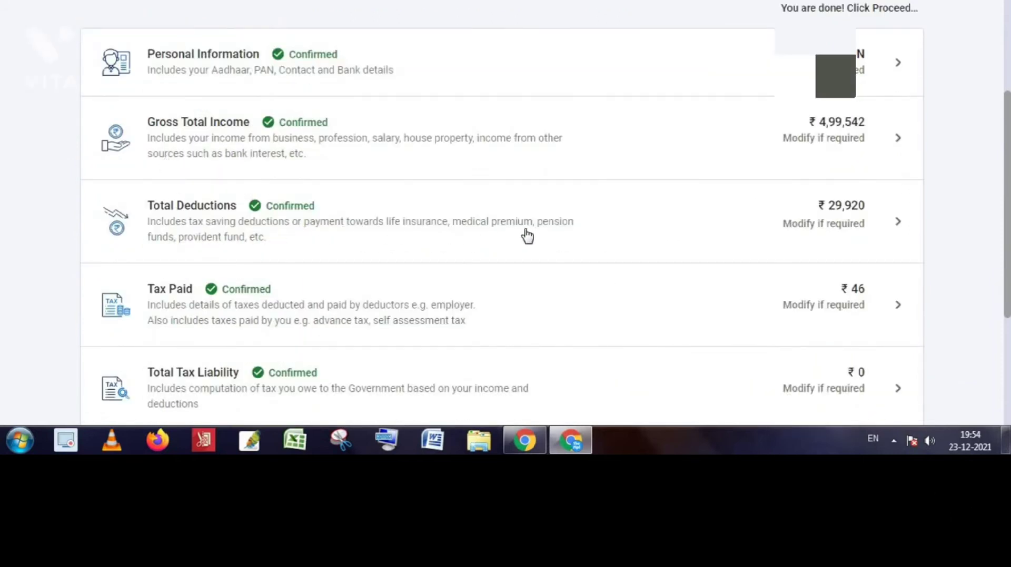
click(504, 236)
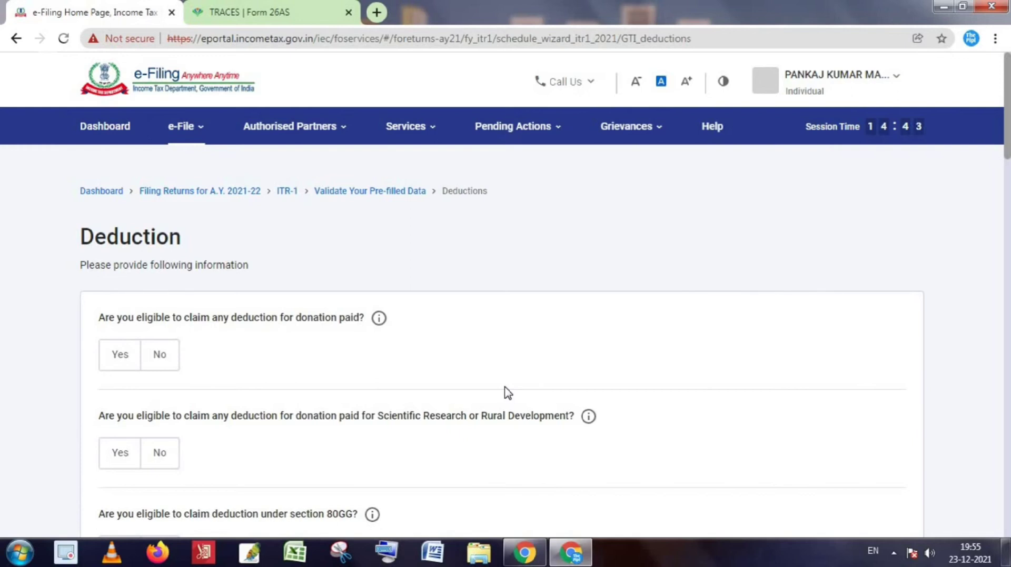
scroll(507, 393, down, 4)
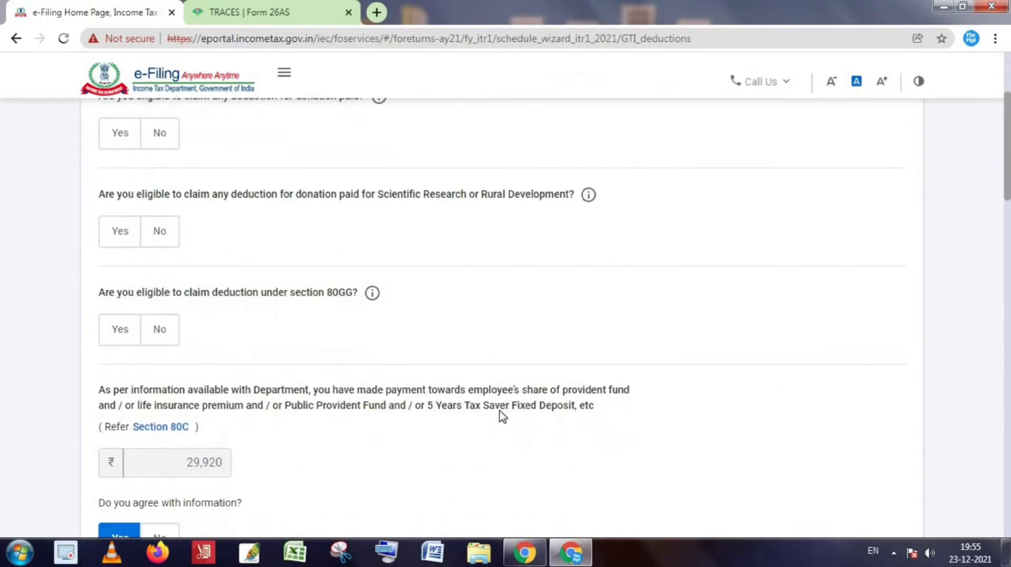
scroll(502, 416, down, 1)
scroll(273, 390, down, 10)
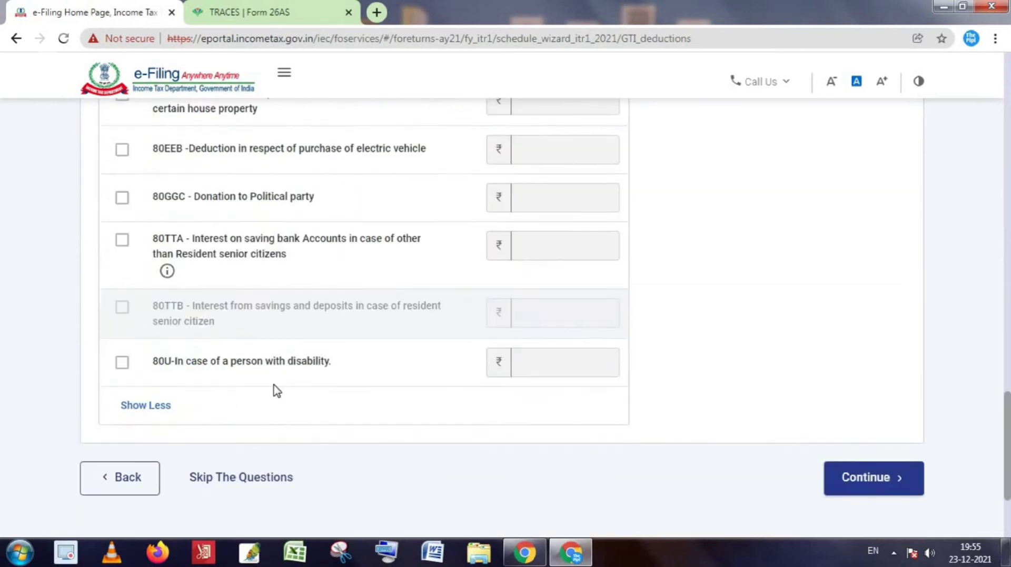
scroll(273, 390, up, 9)
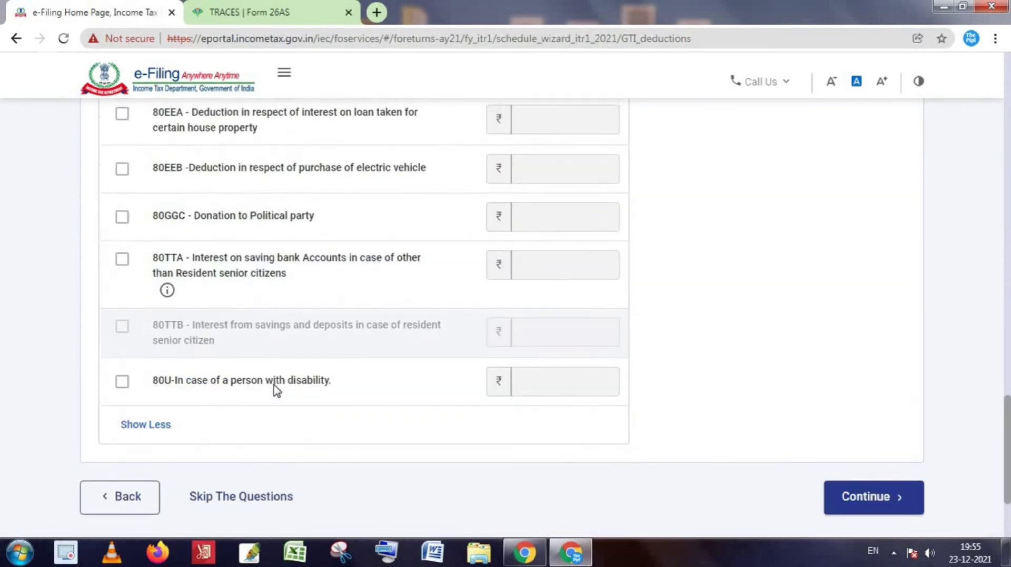
scroll(274, 390, up, 8)
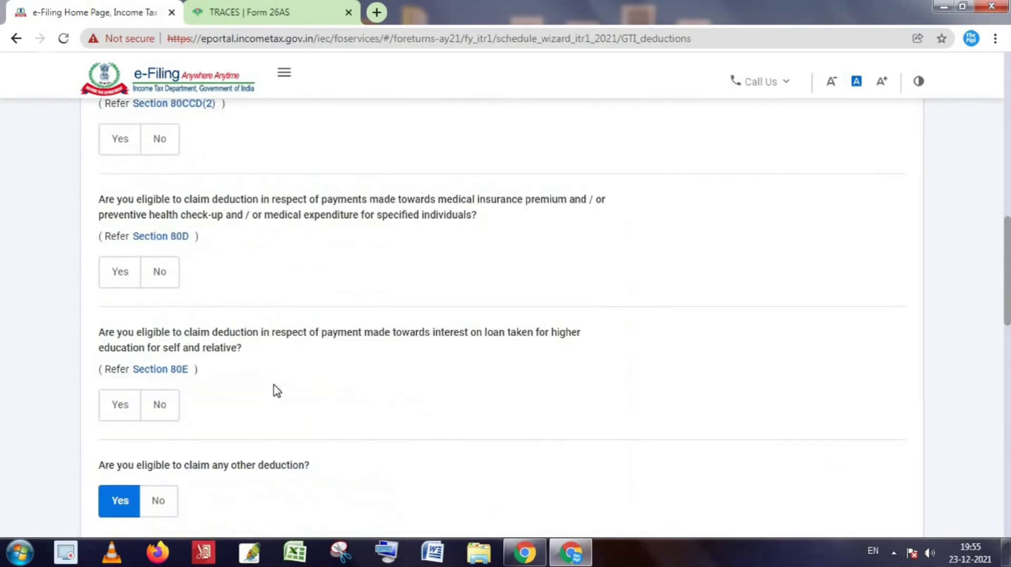
scroll(273, 390, up, 2)
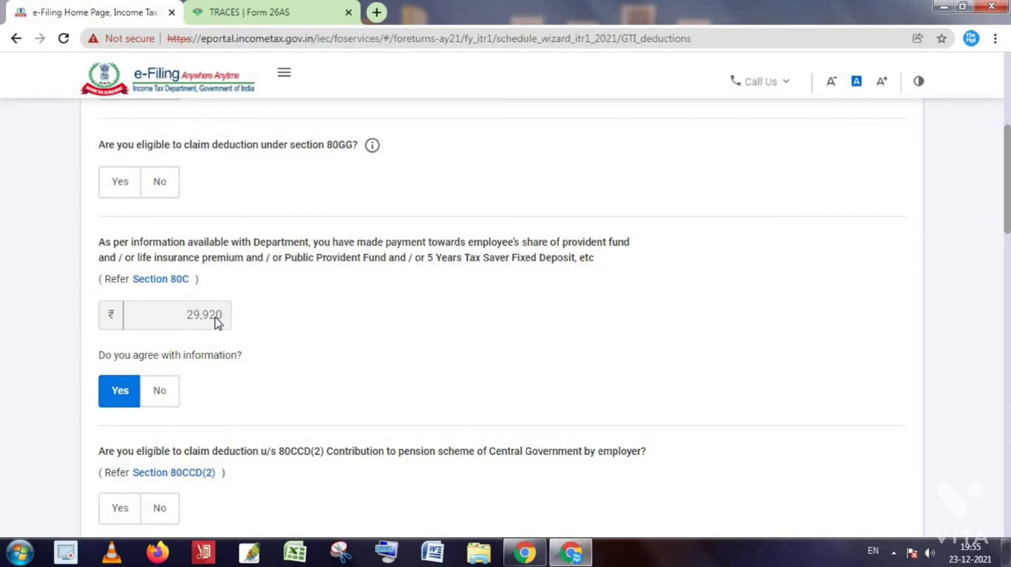
scroll(218, 323, up, 1)
scroll(218, 323, up, 2)
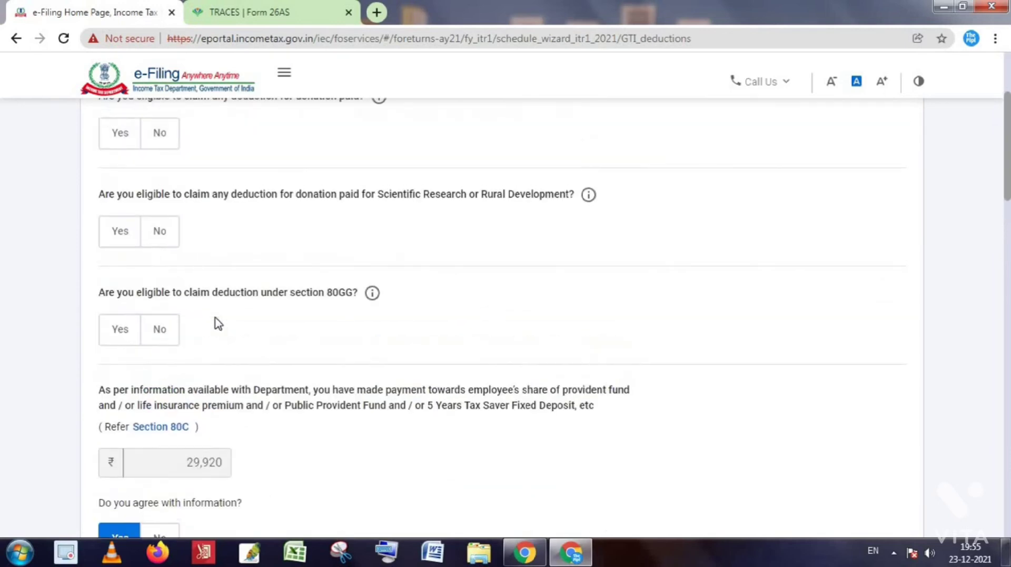
scroll(217, 323, down, 3)
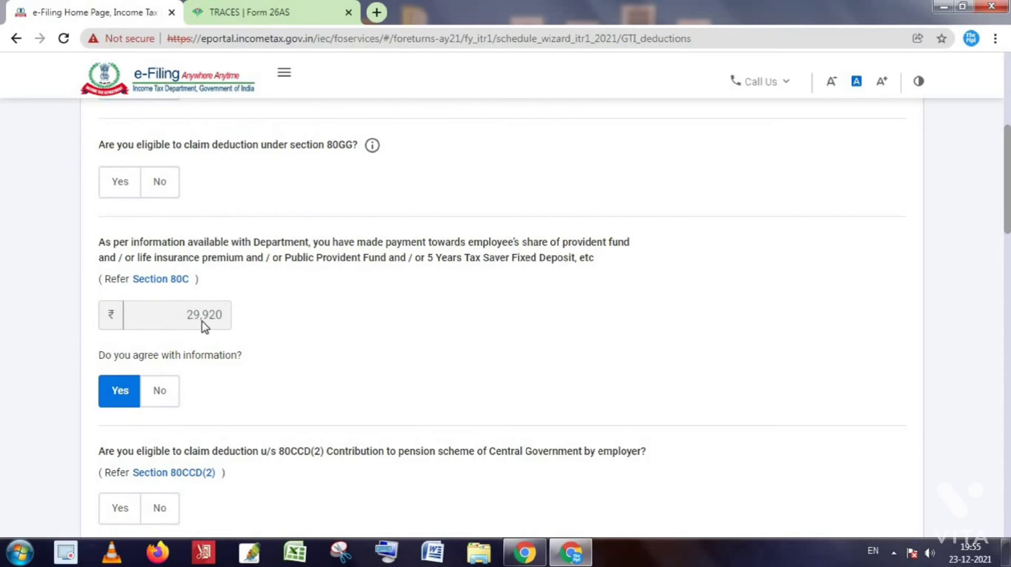
scroll(208, 327, down, 1)
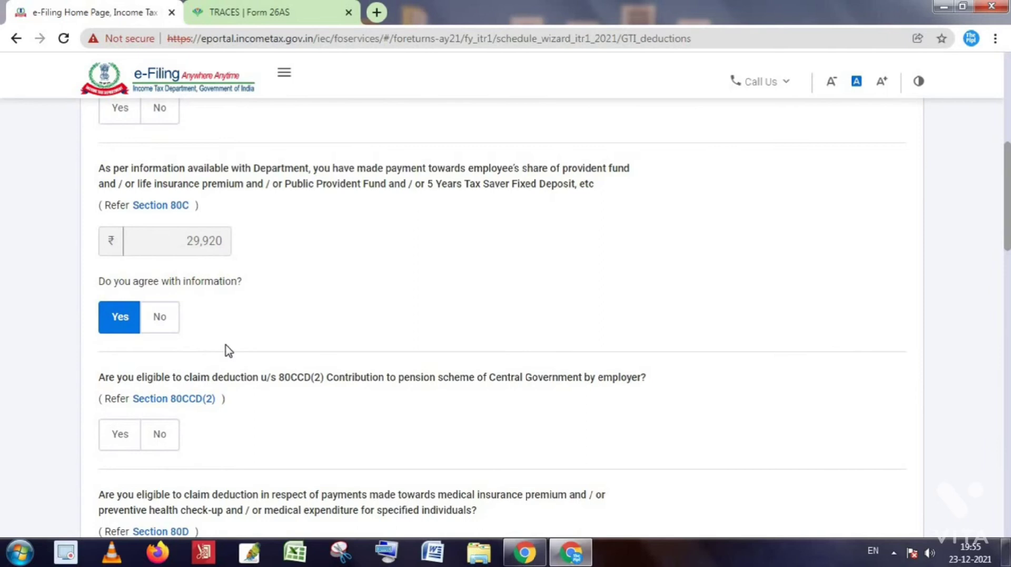
scroll(229, 351, down, 1)
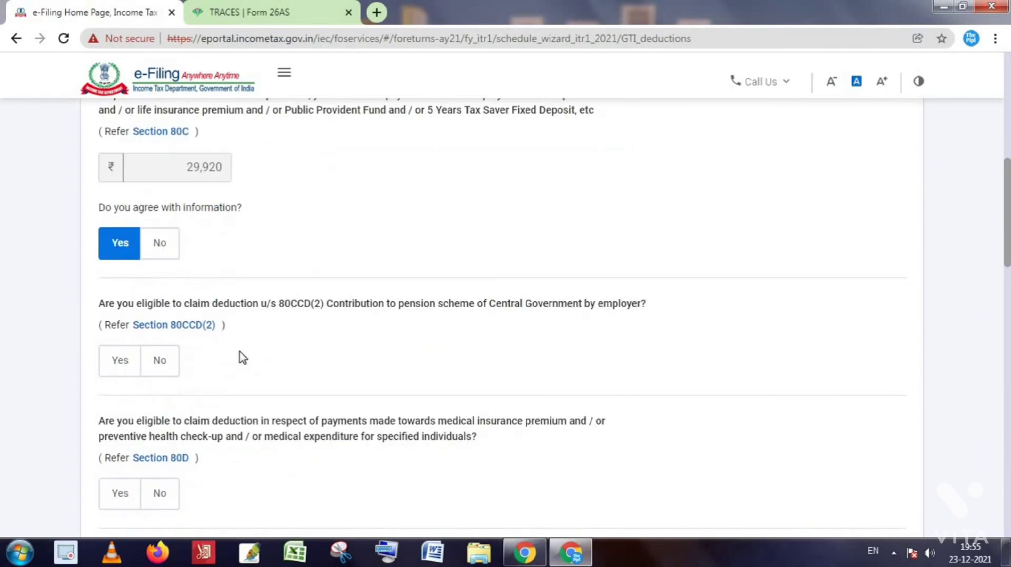
scroll(263, 363, down, 2)
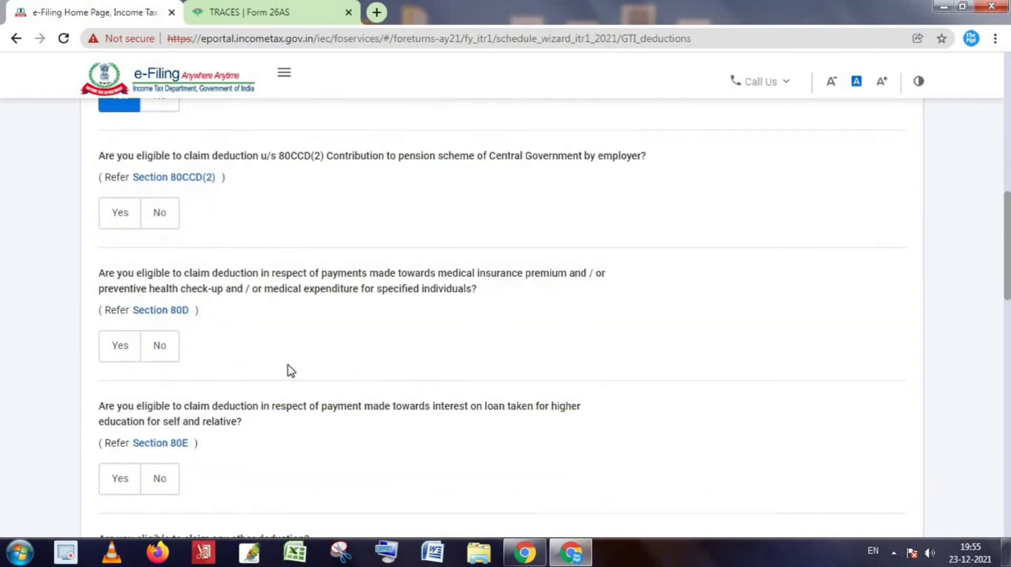
scroll(291, 371, down, 2)
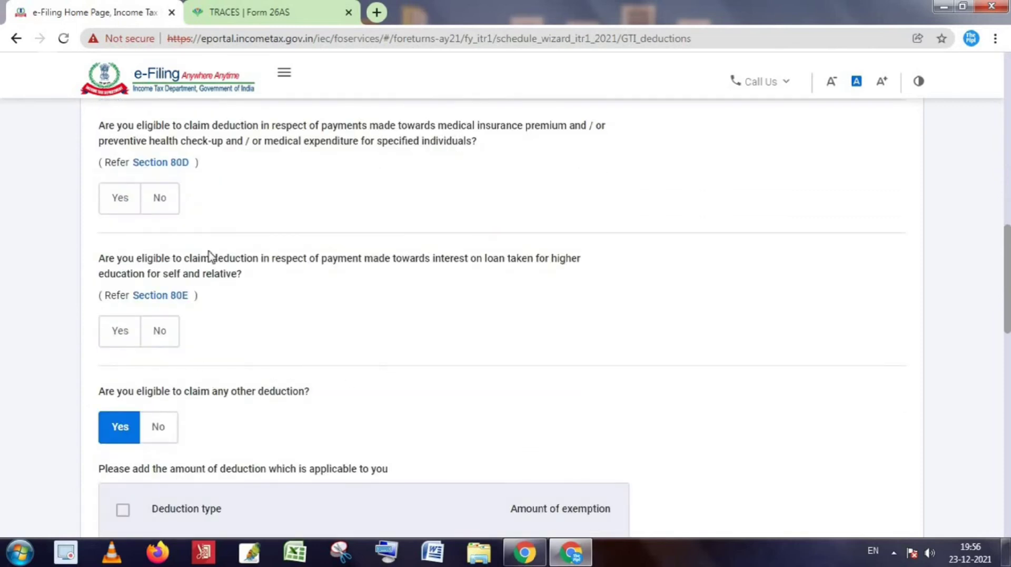
scroll(218, 358, down, 2)
scroll(231, 354, down, 1)
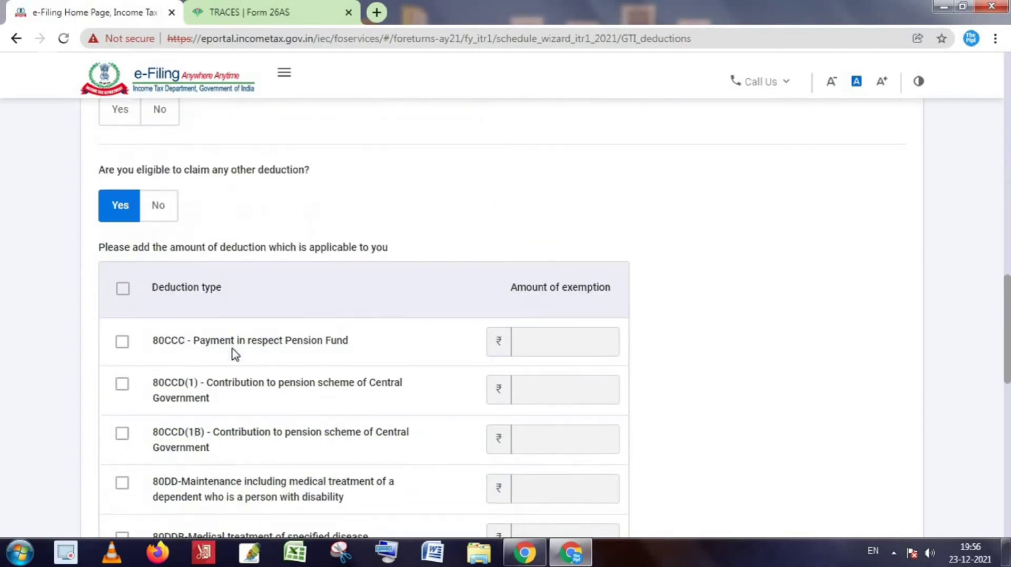
scroll(230, 352, up, 10)
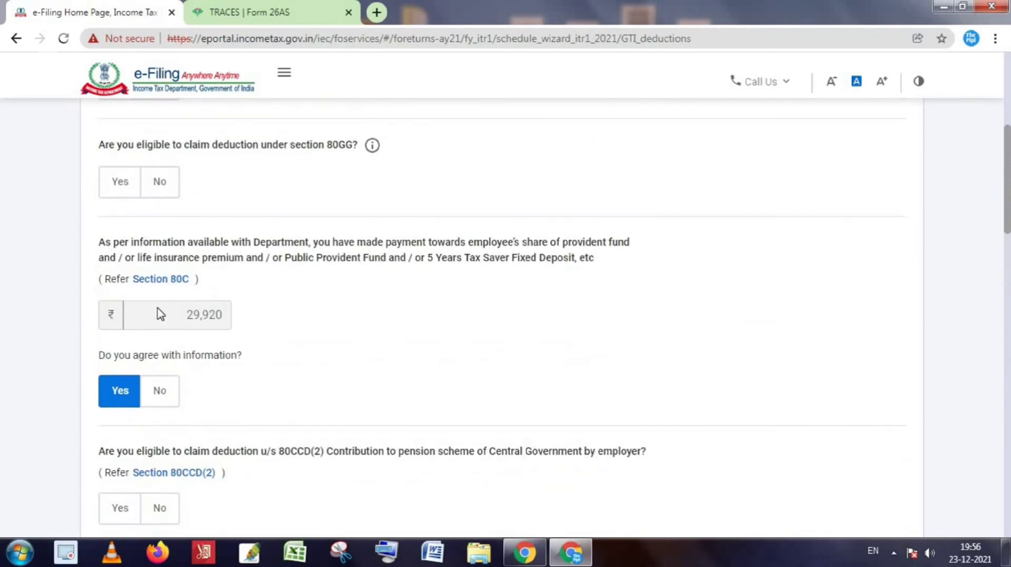
scroll(271, 356, down, 6)
scroll(274, 356, down, 12)
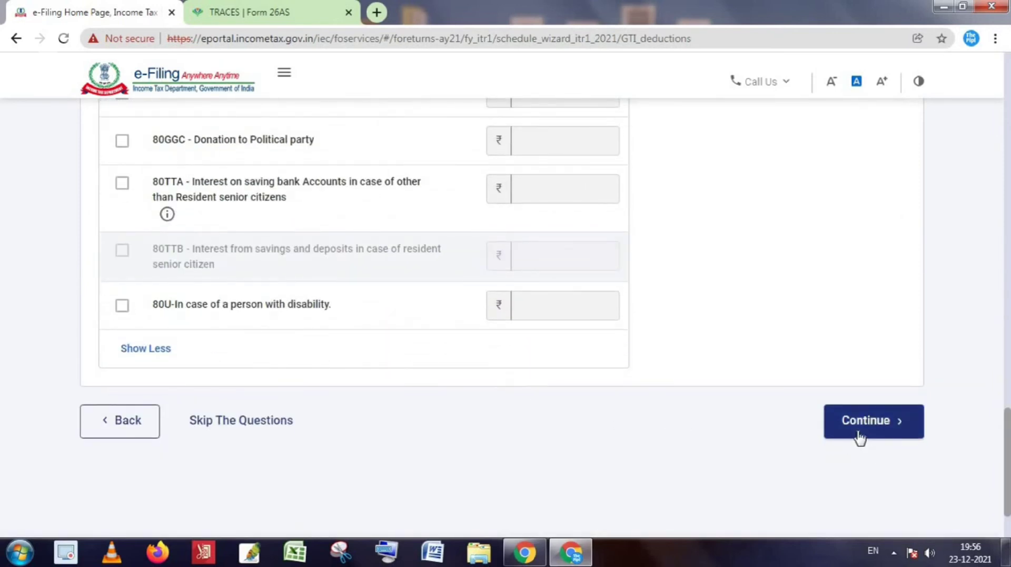
scroll(515, 360, up, 10)
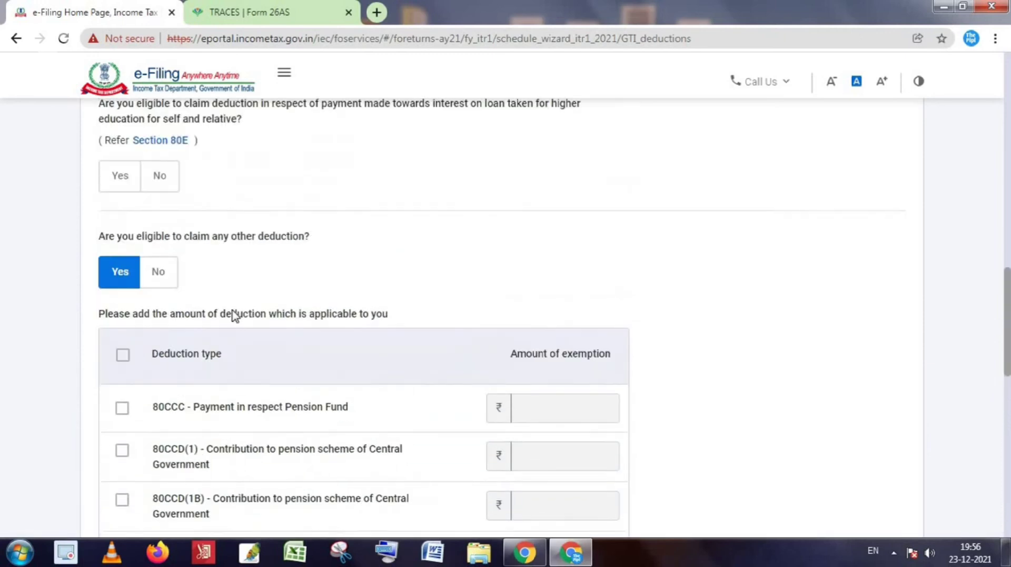
scroll(334, 339, up, 10)
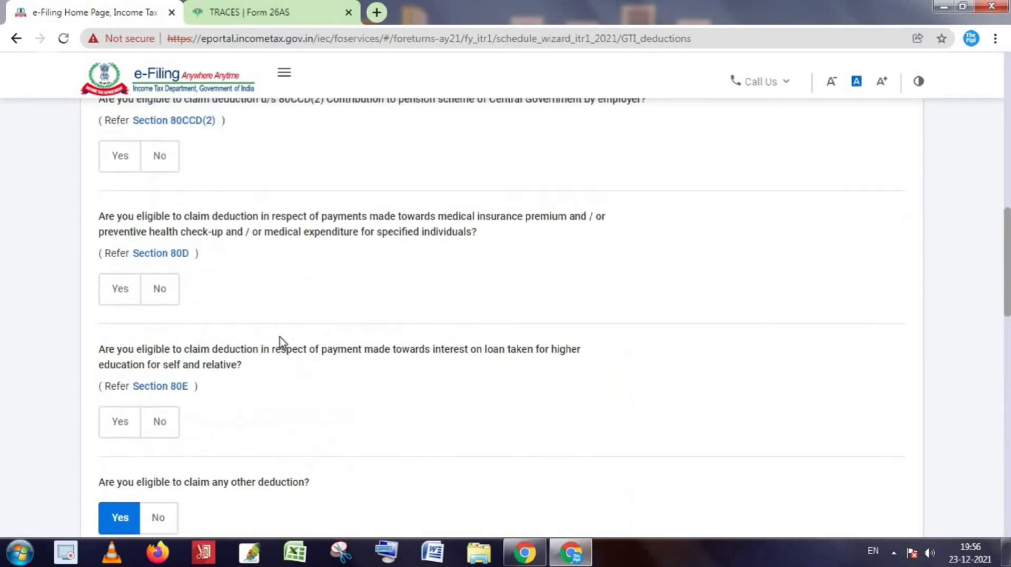
scroll(192, 313, up, 3)
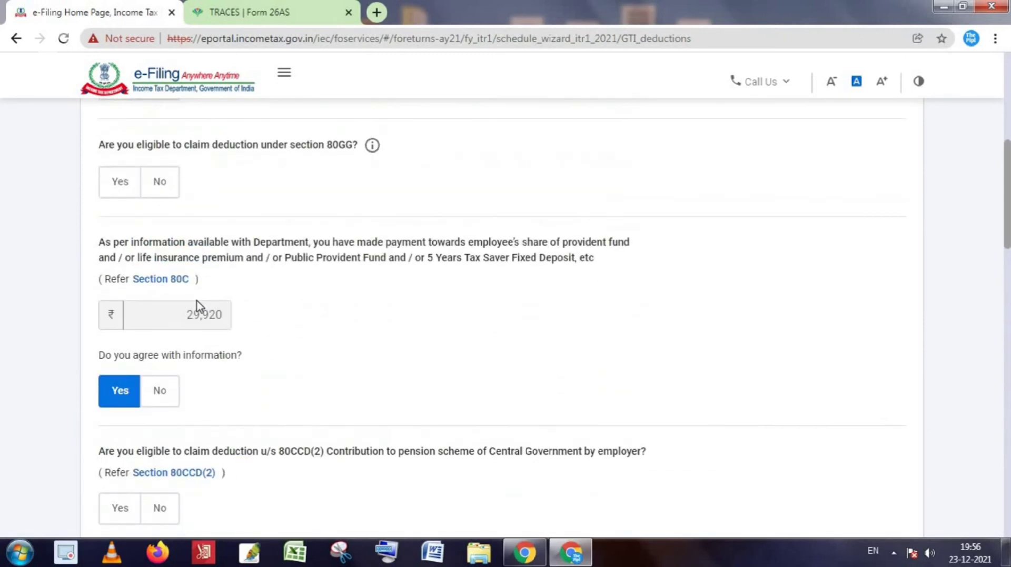
scroll(196, 307, up, 3)
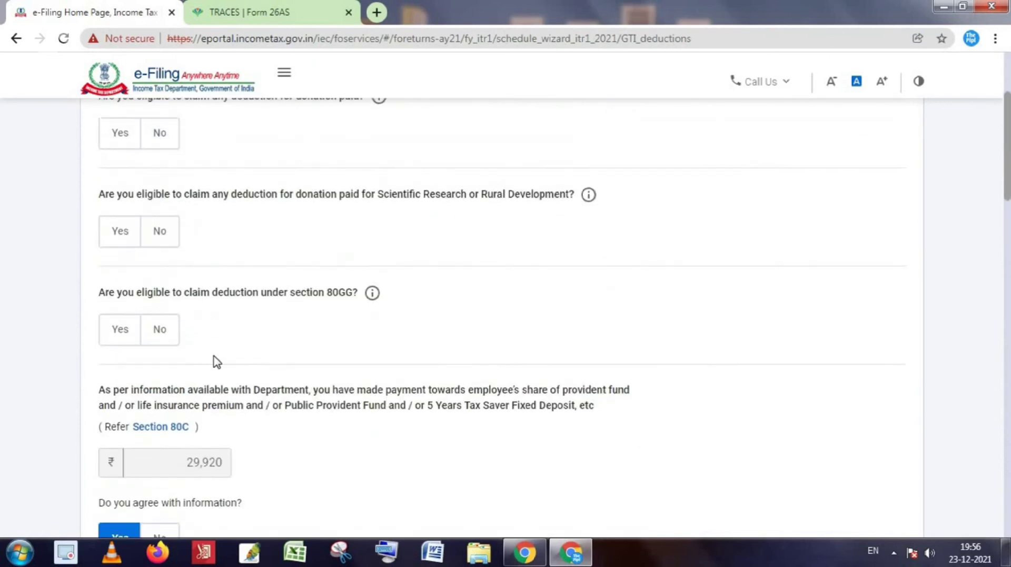
scroll(214, 358, up, 3)
scroll(252, 296, down, 15)
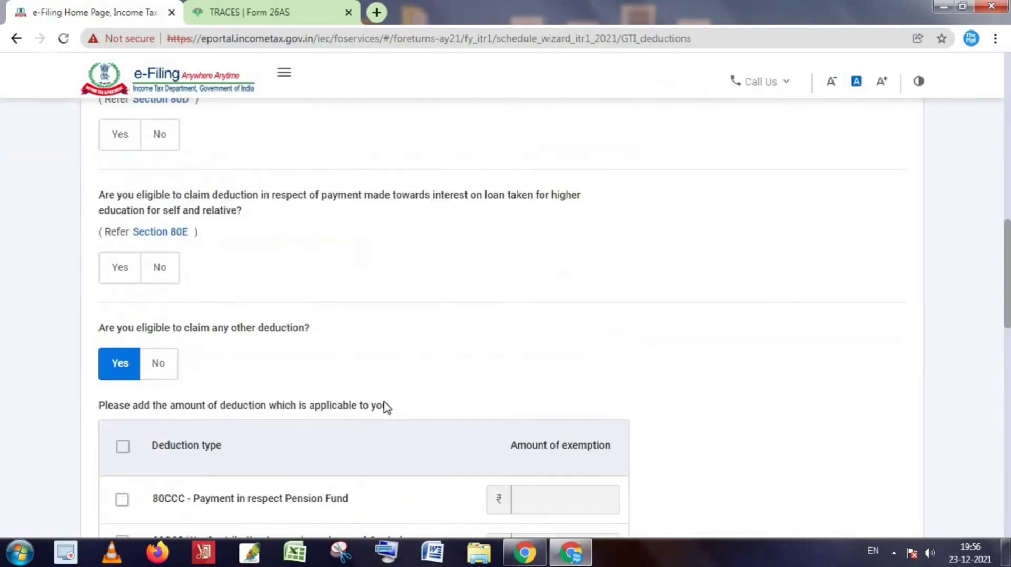
scroll(387, 408, down, 15)
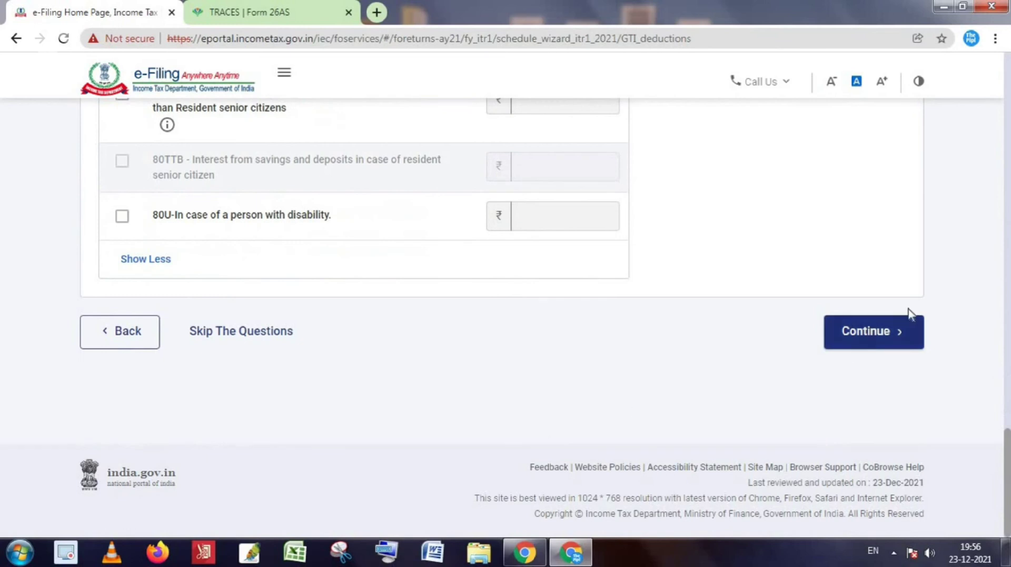
Continue to the Verify your deductions page, which shows 80C at ₹29,920 and 80D at ₹0.
click(868, 341)
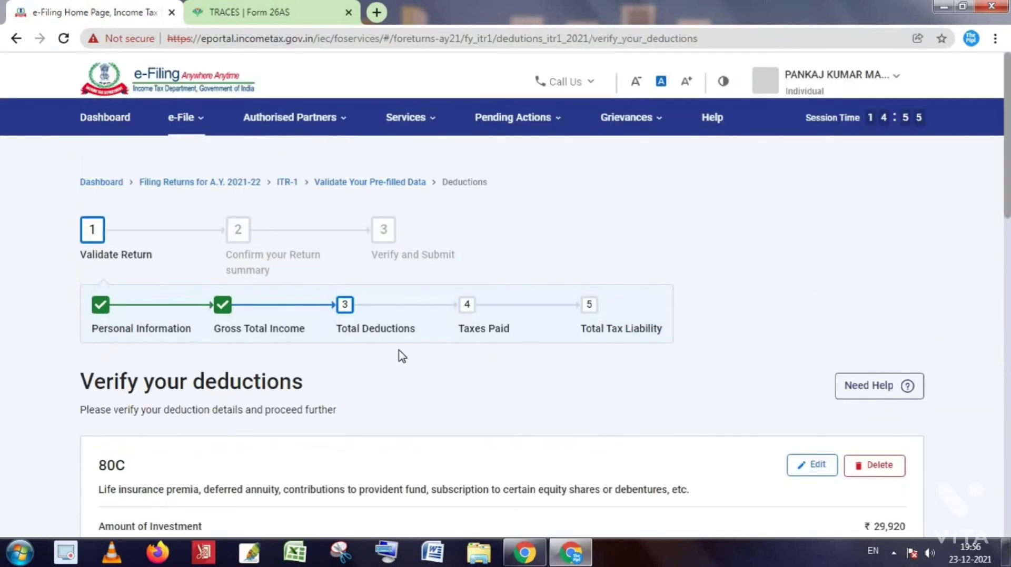
scroll(400, 354, down, 5)
scroll(400, 355, up, 2)
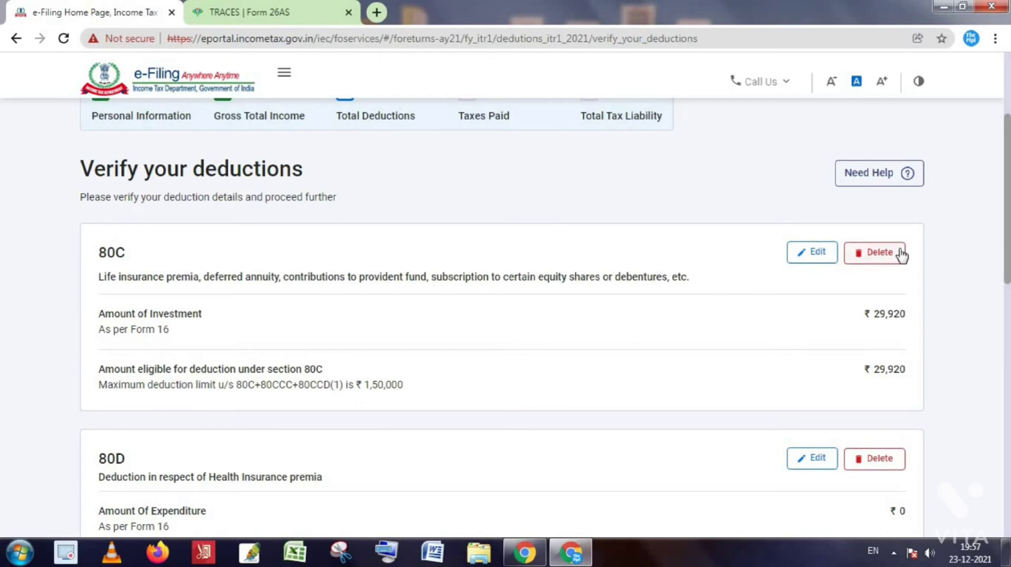
Dismiss the Windows prompt and re-save the 80C deduction at ₹29,920.
click(698, 157)
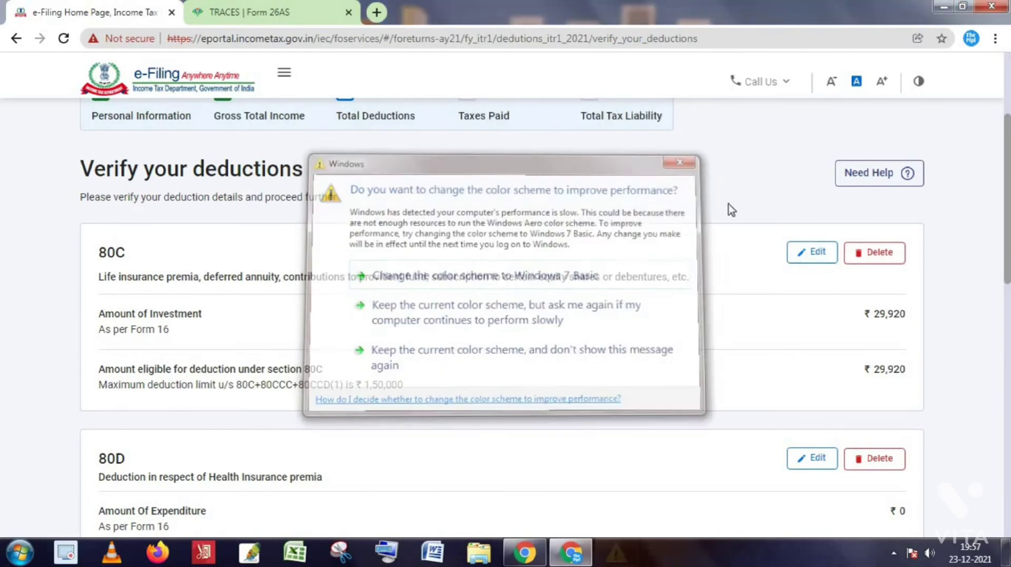
click(819, 256)
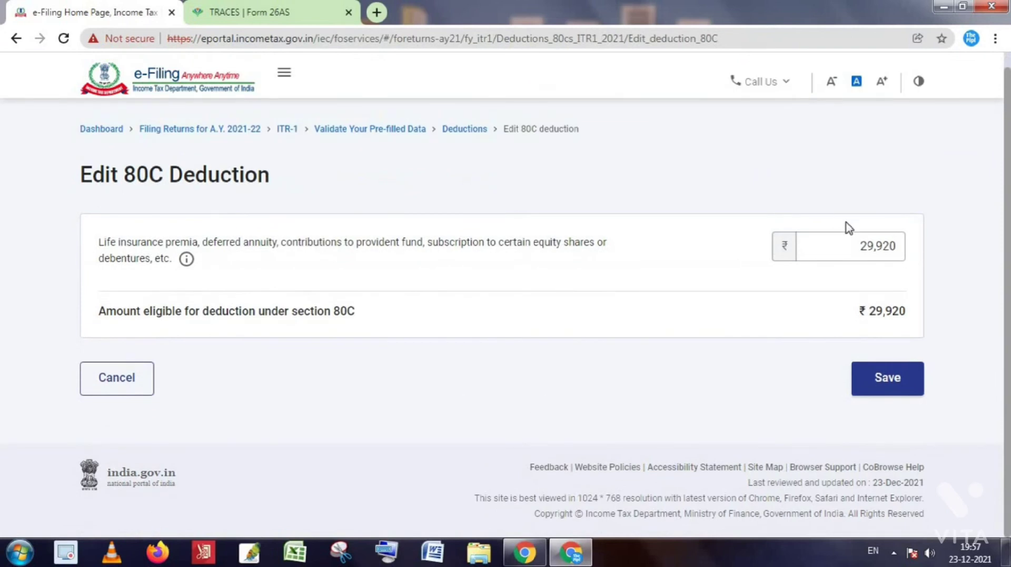
click(888, 389)
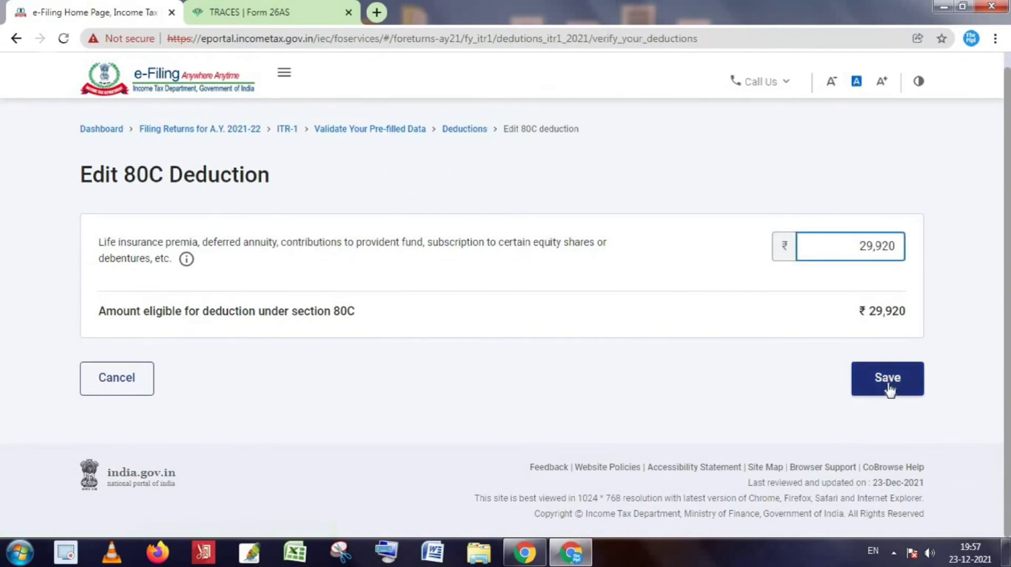
Check that Total Deductions reads ₹29,920 and confirm the deductions.
scroll(716, 437, down, 10)
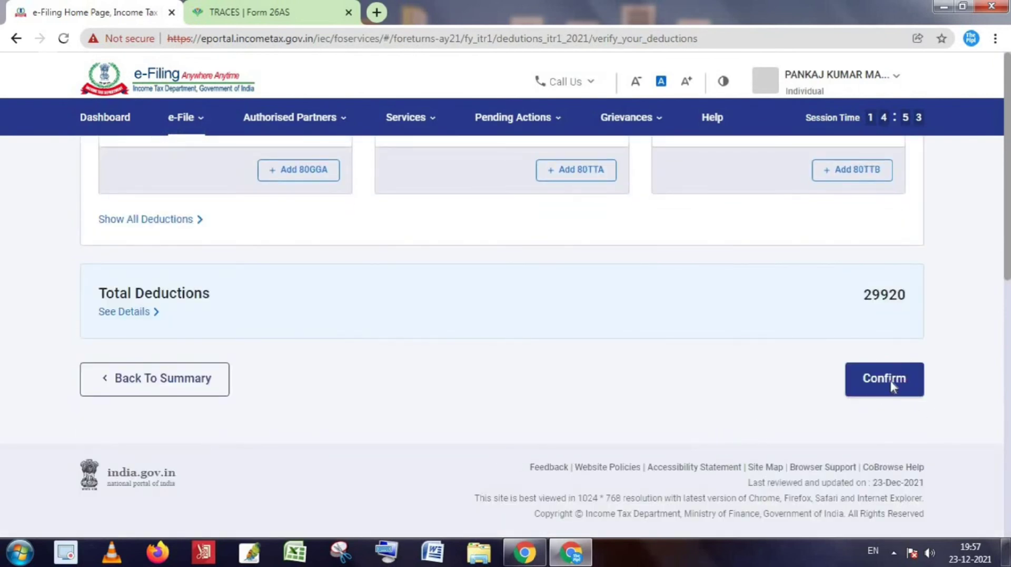
scroll(864, 393, up, 9)
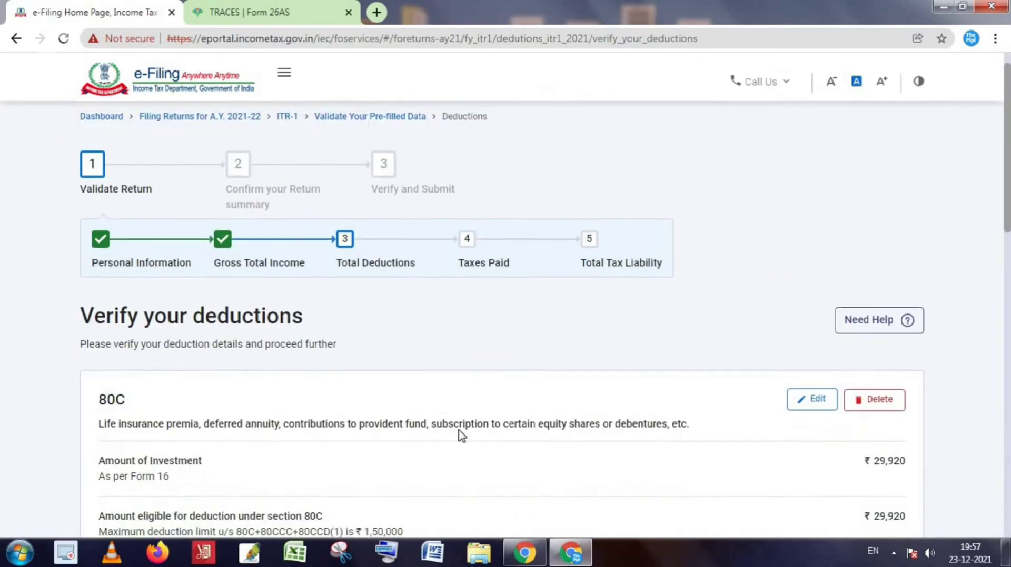
scroll(461, 436, down, 10)
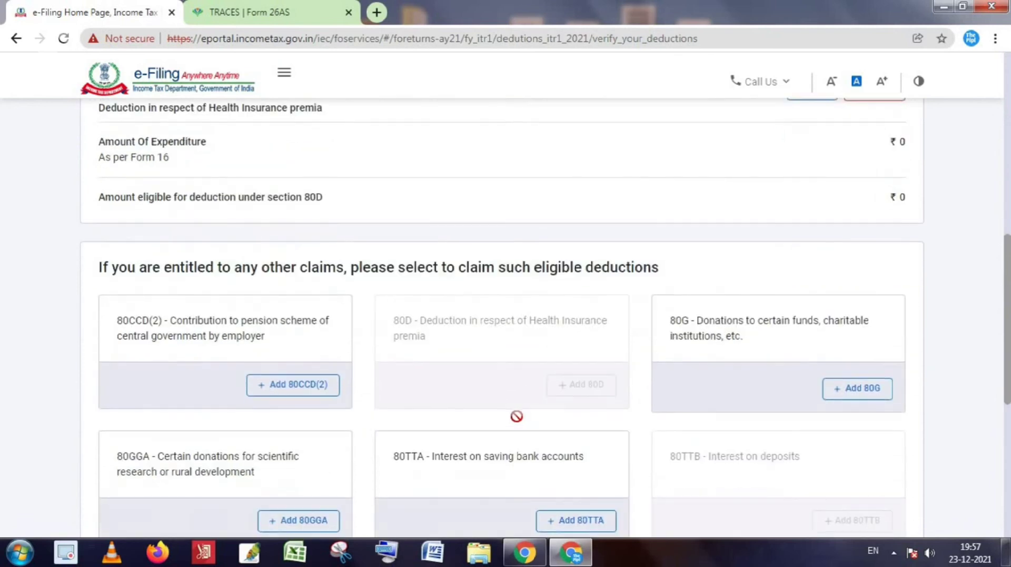
scroll(725, 288, down, 1)
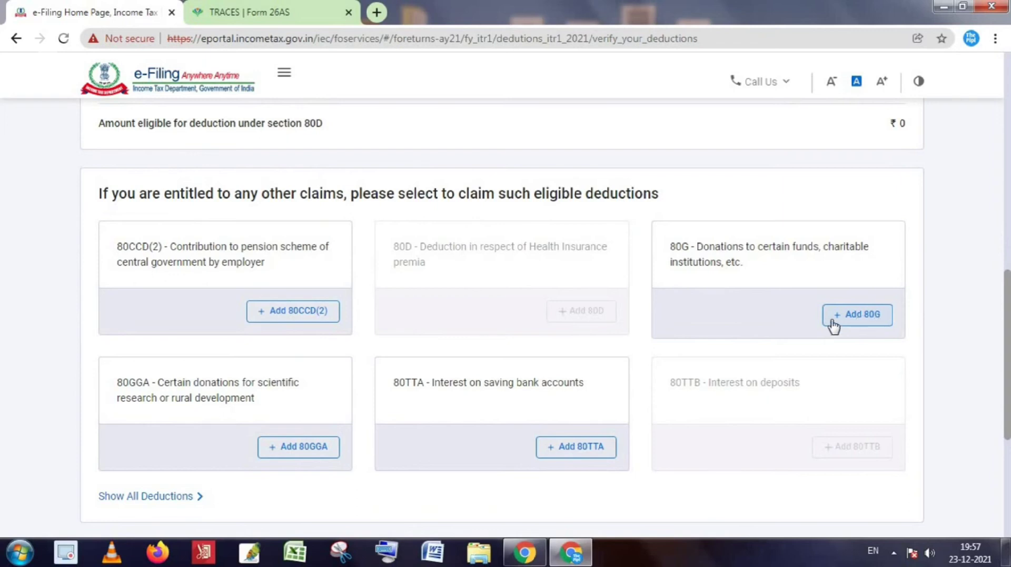
scroll(759, 380, down, 5)
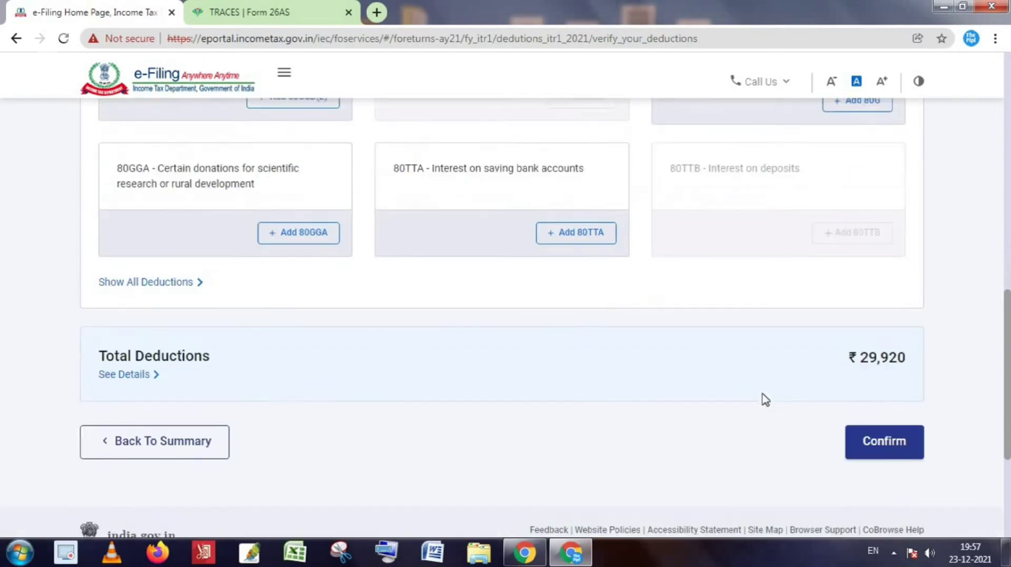
click(893, 392)
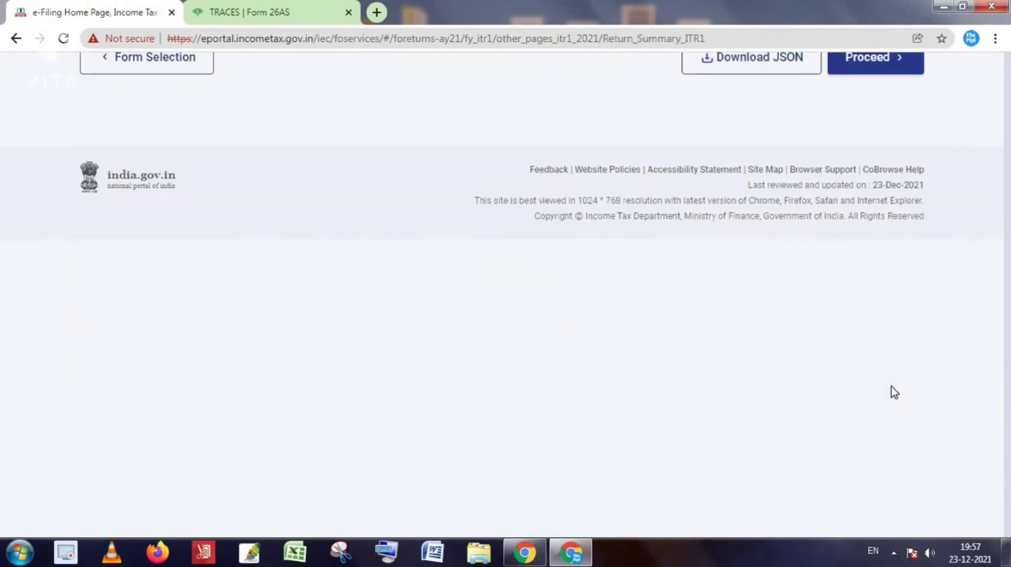
scroll(894, 392, down, 6)
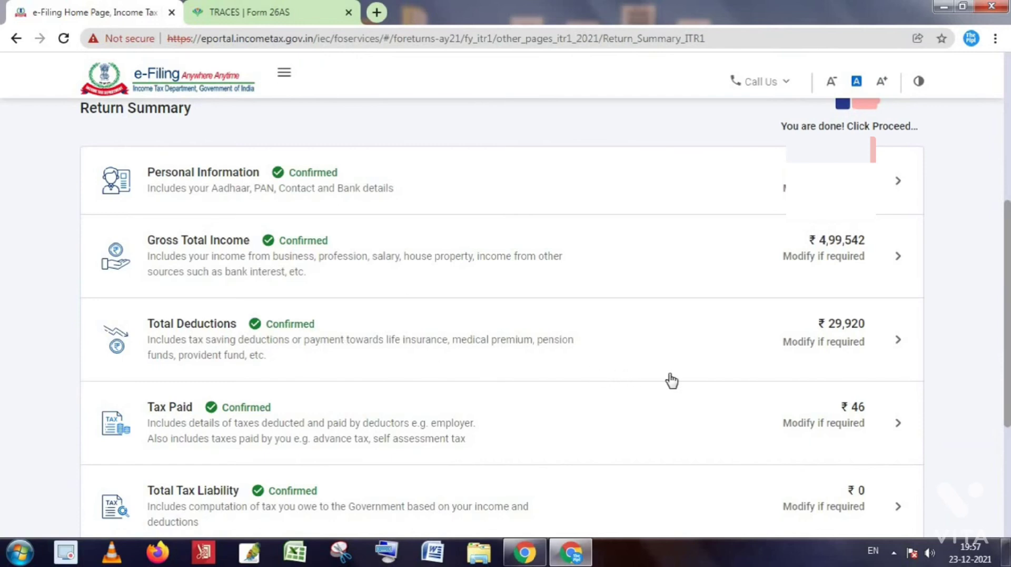
scroll(666, 379, down, 2)
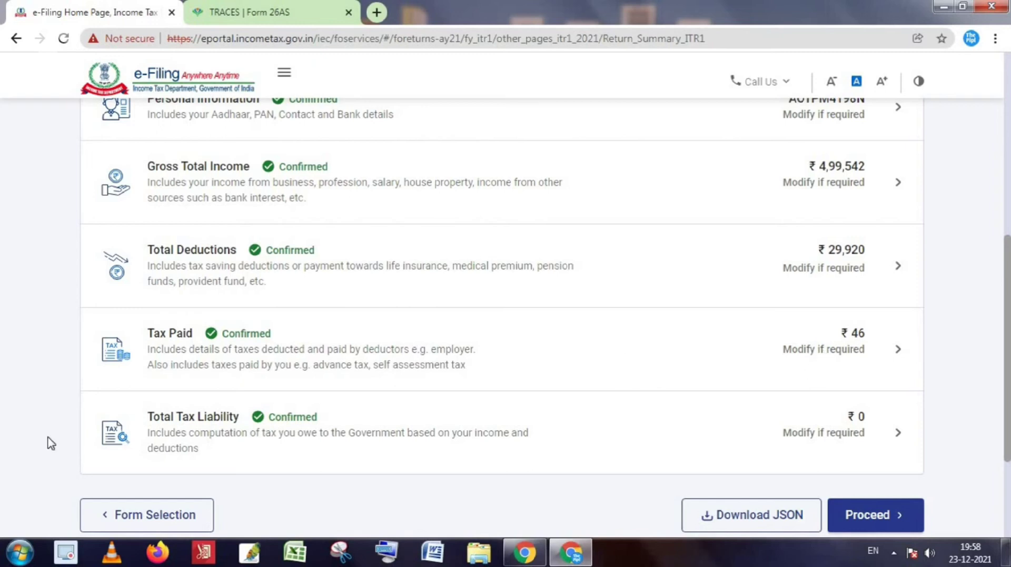
Review the TDS/TCS taxes paid details totalling ₹46 and confirm them.
click(837, 350)
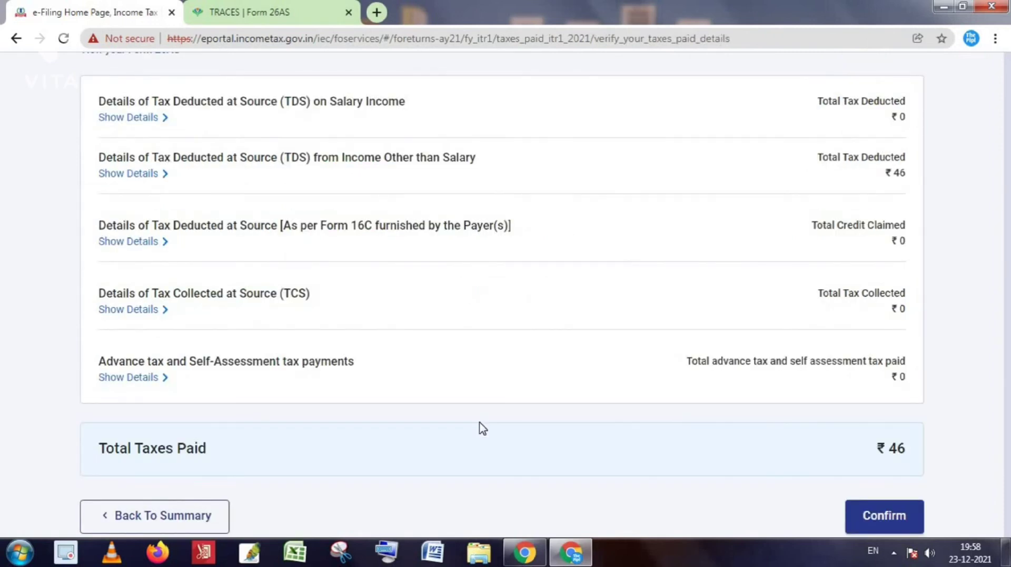
scroll(690, 360, up, 8)
scroll(689, 360, down, 5)
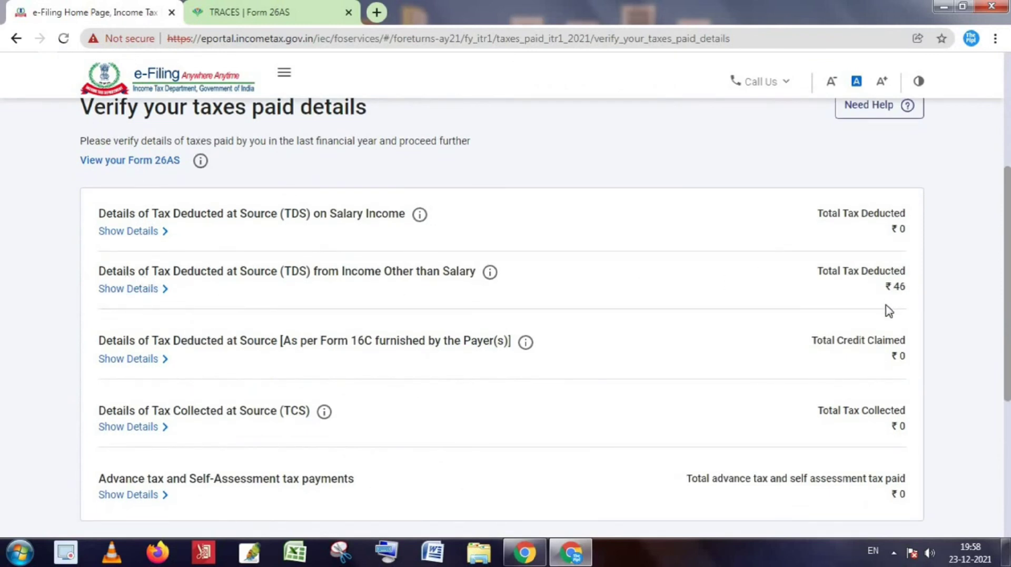
scroll(869, 315, down, 1)
scroll(854, 327, down, 3)
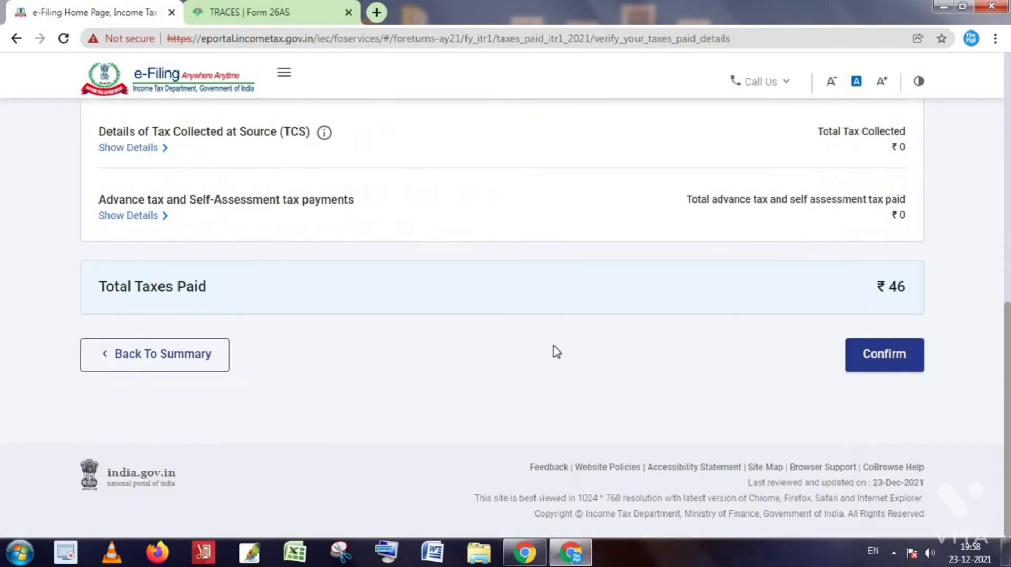
click(884, 357)
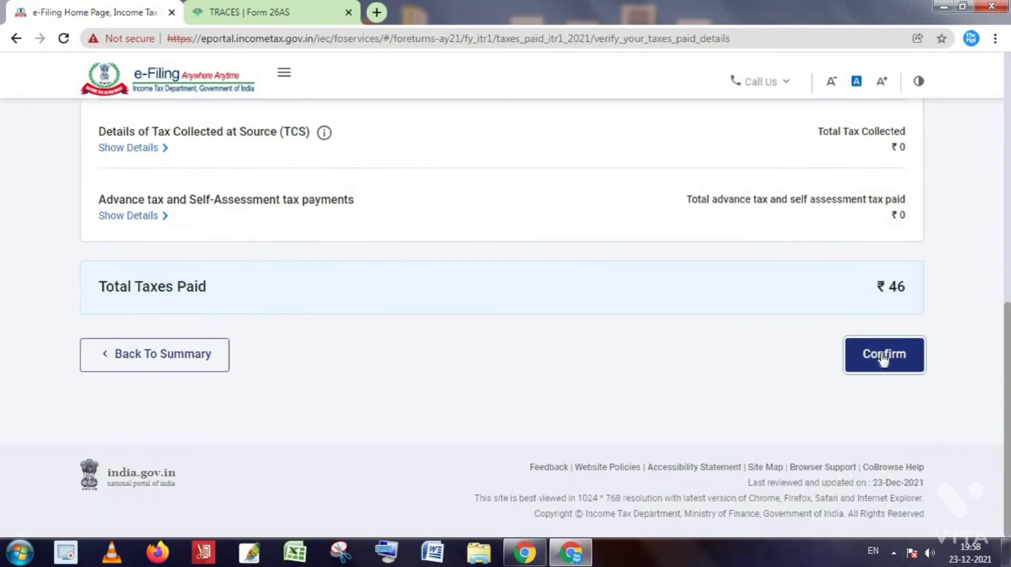
Open the Total Tax Liability details for review from the Return Summary.
scroll(695, 405, down, 2)
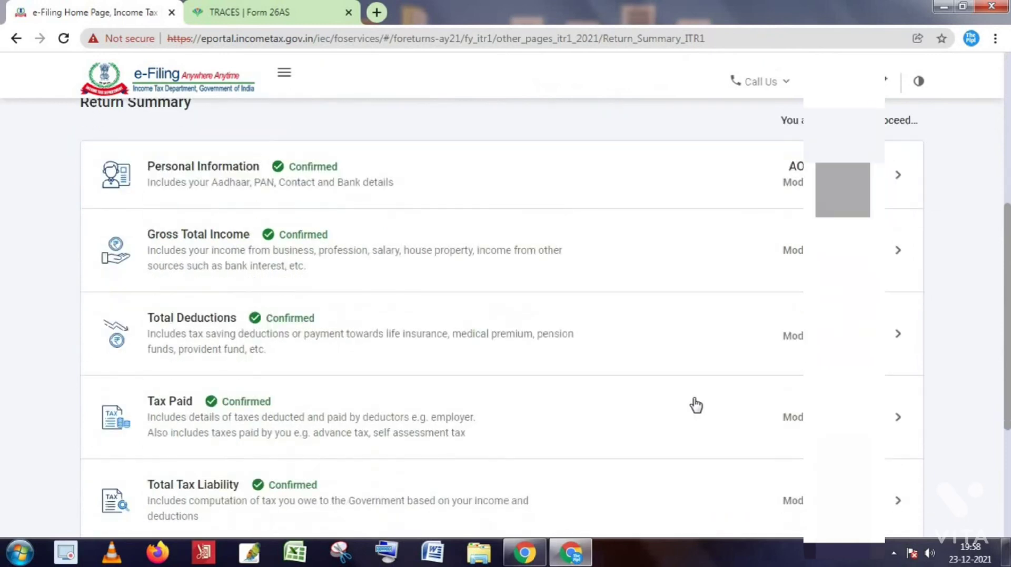
scroll(570, 437, down, 2)
scroll(804, 390, down, 2)
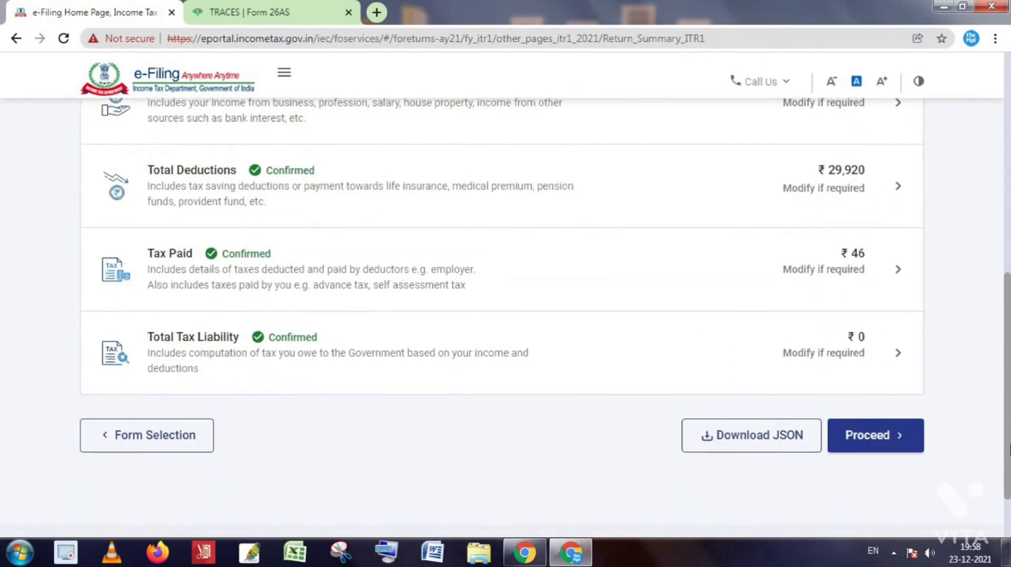
click(832, 357)
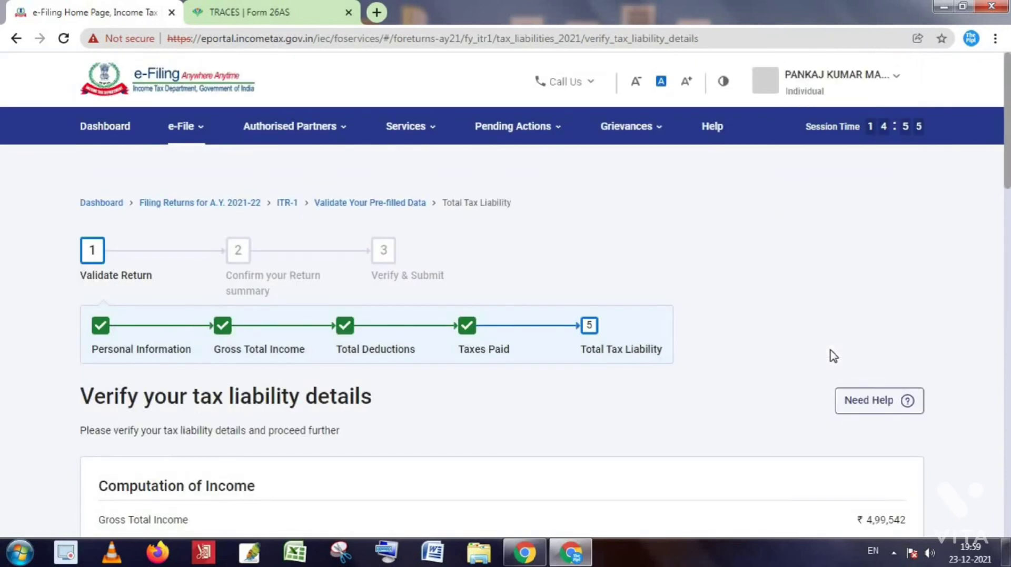
Review the tax liability computation and confirm total tax, fee and interest of ₹0.
scroll(833, 357, down, 8)
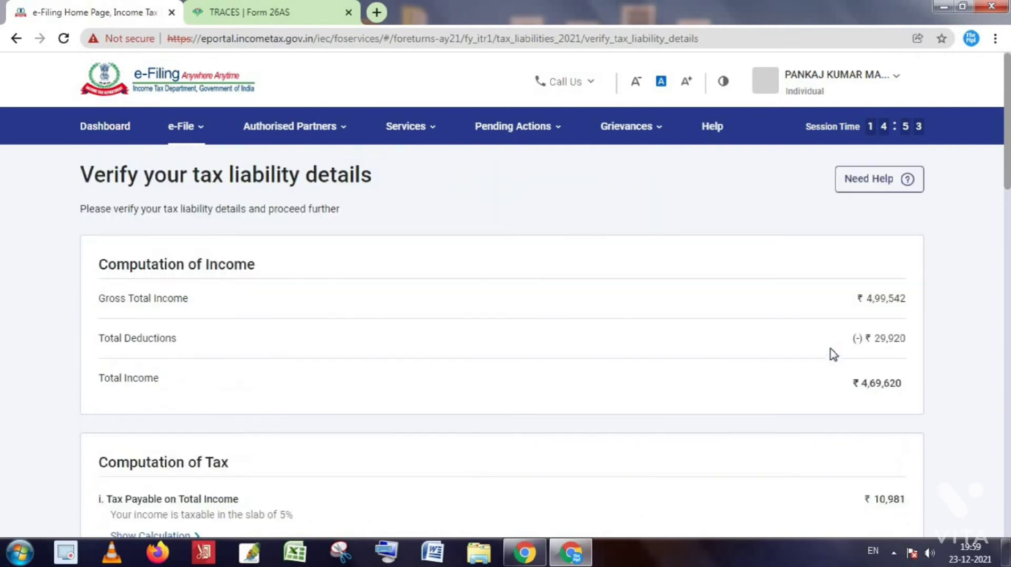
scroll(888, 369, down, 2)
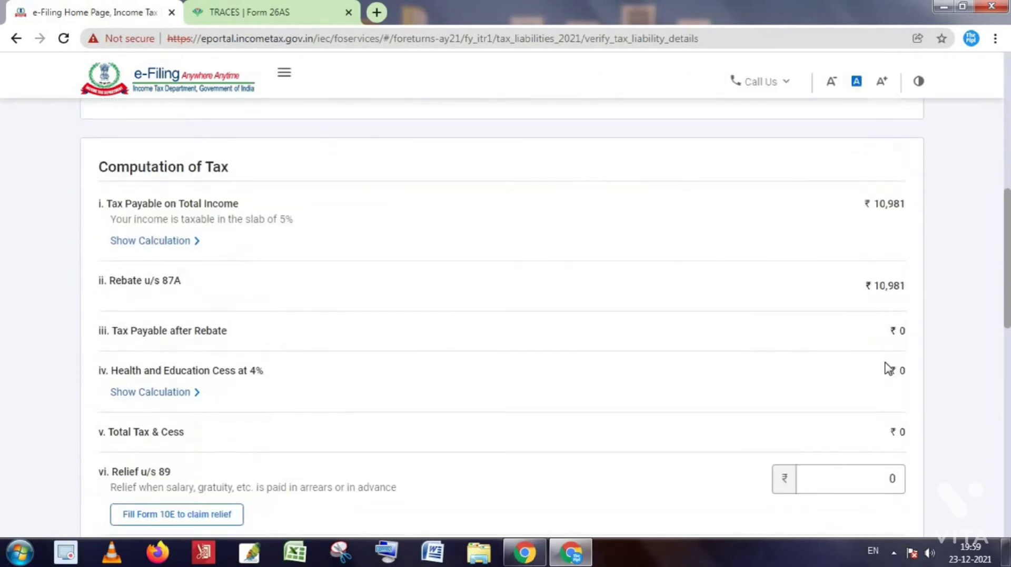
scroll(895, 337, up, 2)
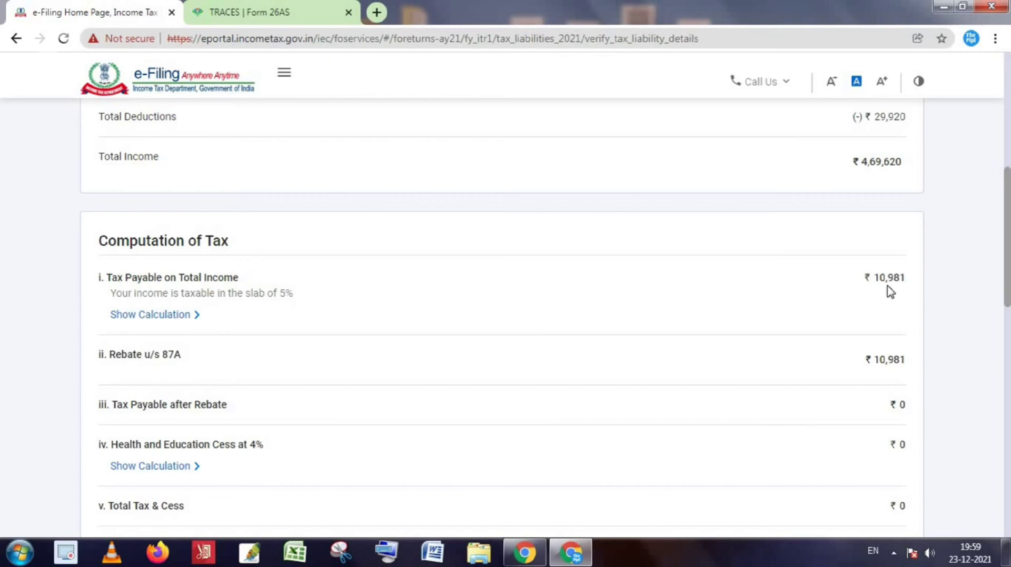
scroll(890, 293, up, 1)
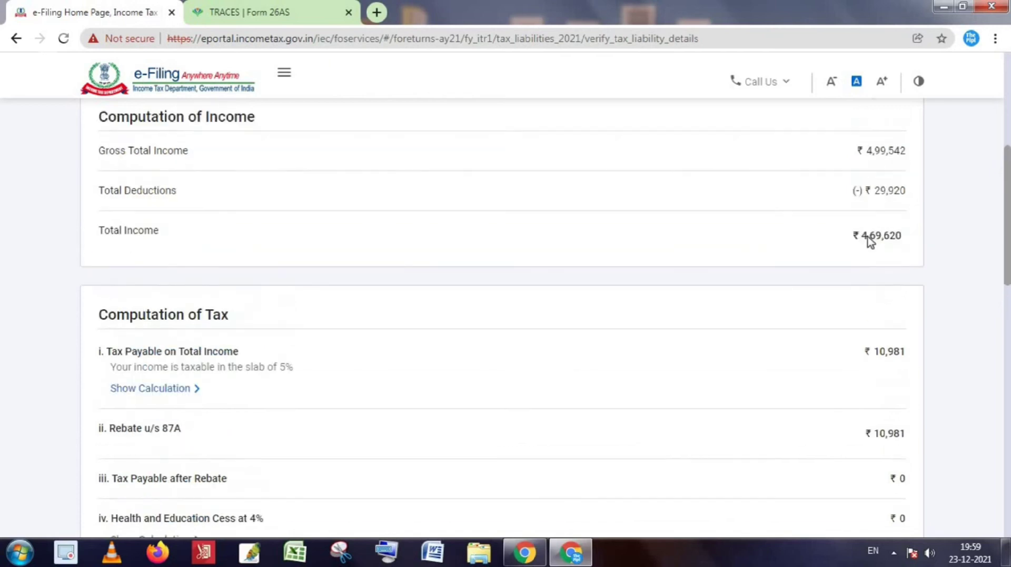
scroll(884, 312, down, 3)
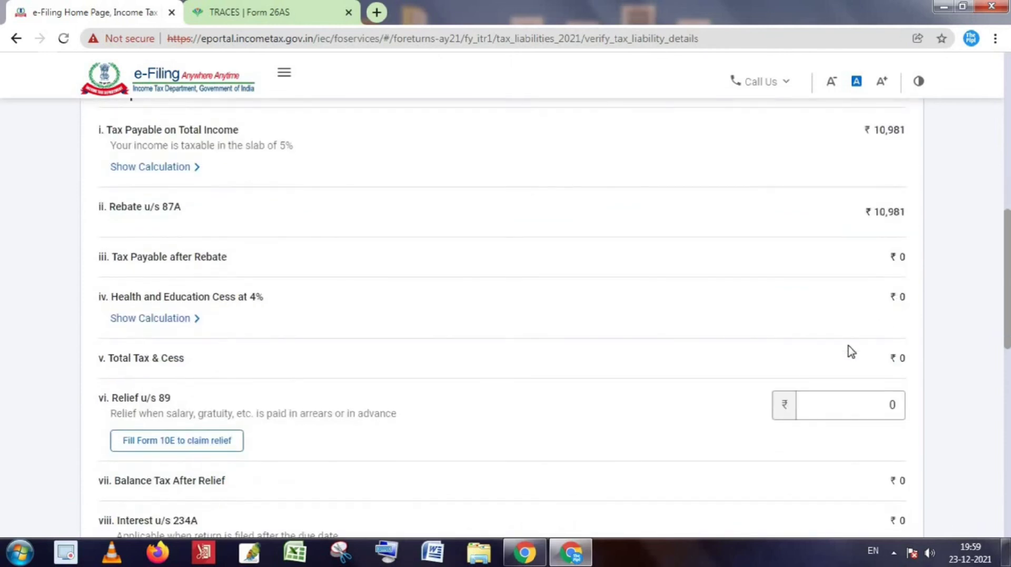
scroll(858, 369, down, 8)
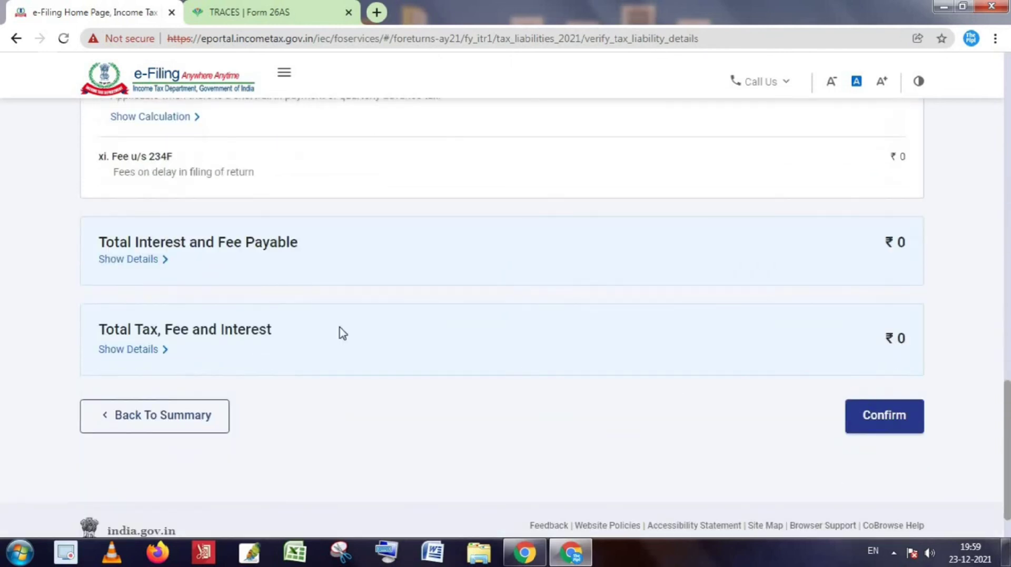
click(876, 416)
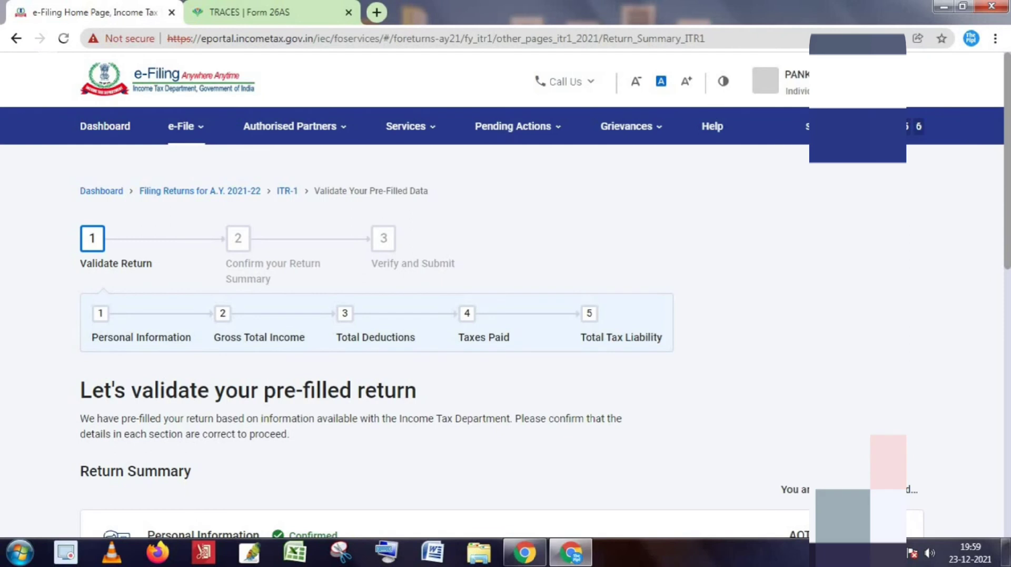
Proceed from the fully confirmed Return Summary to the Tax Summary page.
scroll(517, 421, down, 8)
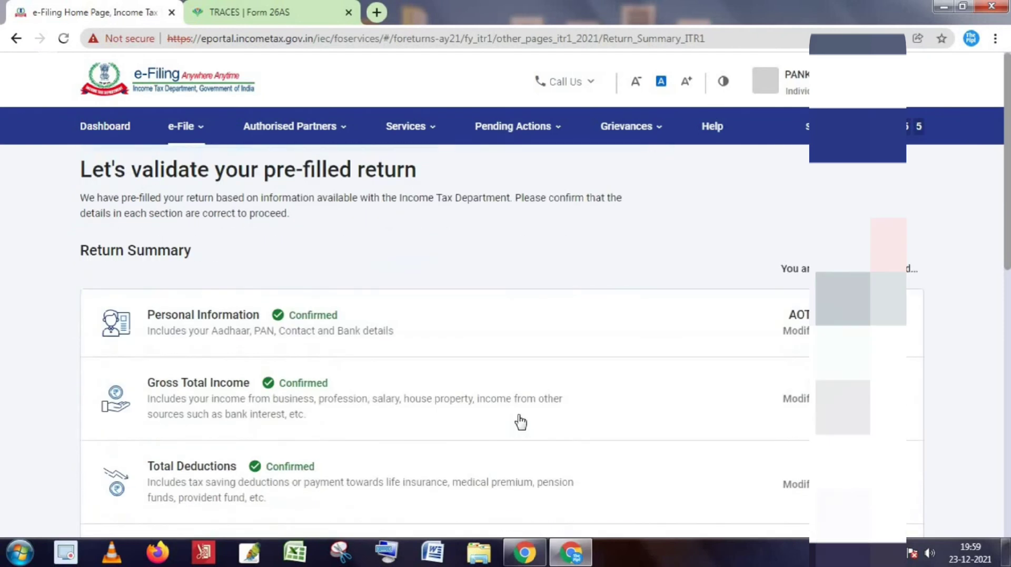
scroll(539, 427, down, 3)
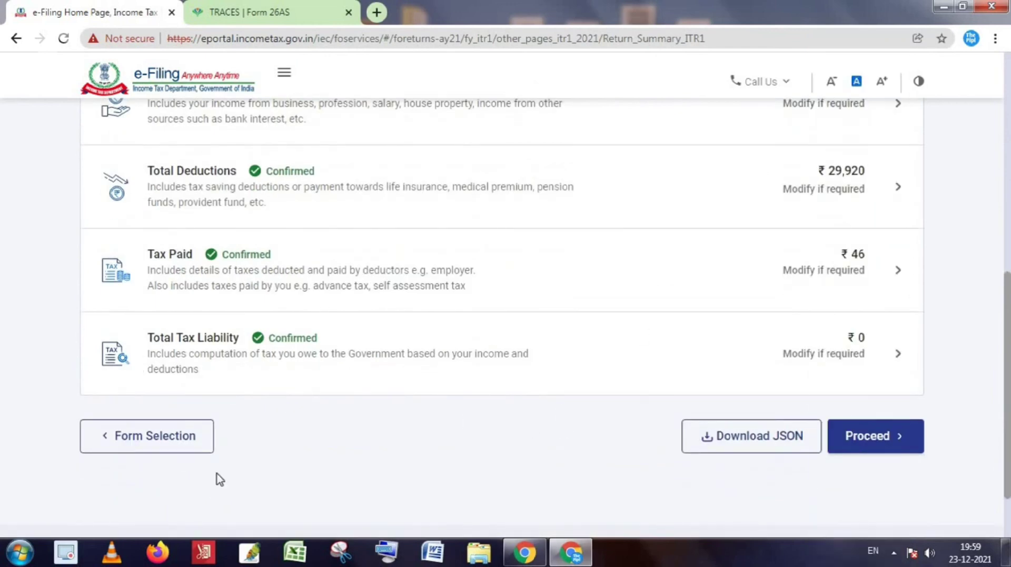
click(888, 441)
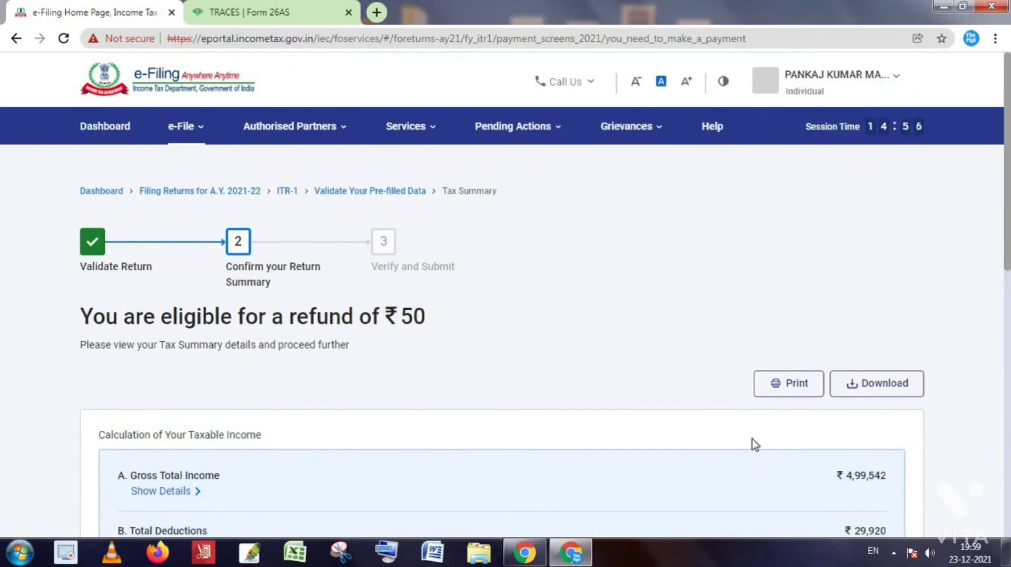
Review the ₹50 refund and the ₹46 tax paid, then go to the return preview.
scroll(750, 442, down, 2)
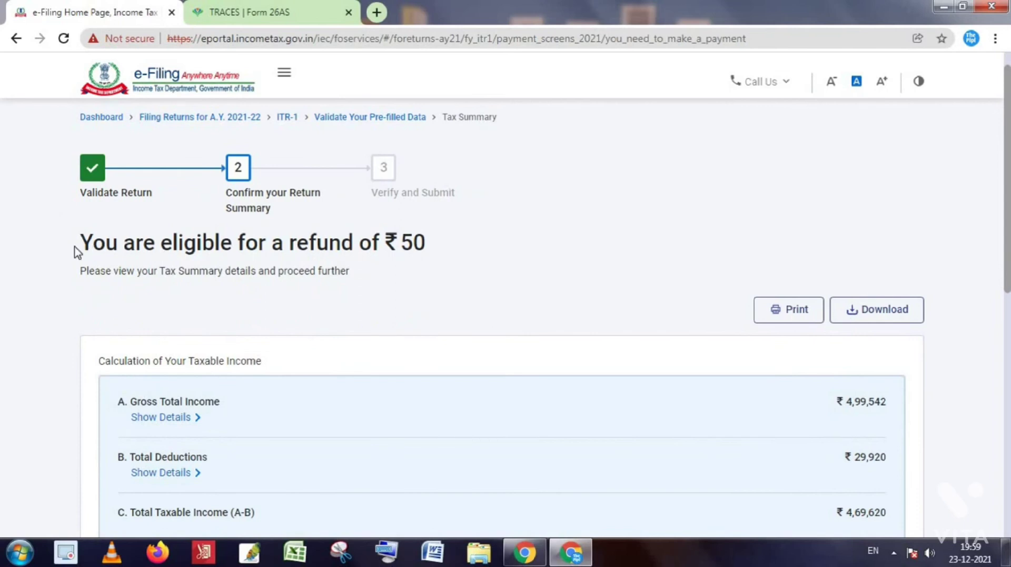
drag(87, 253, 431, 261)
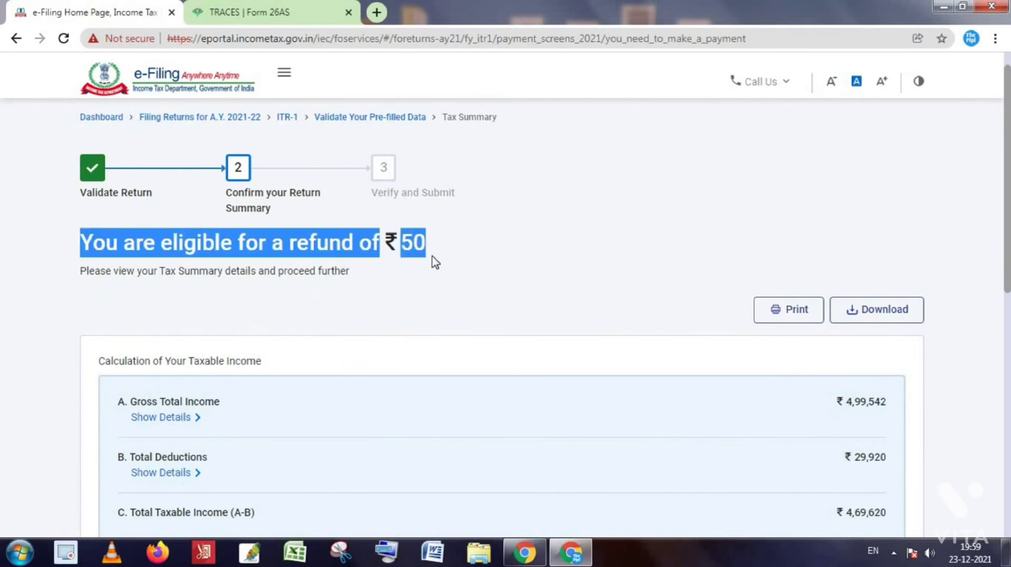
click(332, 234)
drag(46, 241, 516, 268)
click(742, 331)
scroll(758, 344, down, 4)
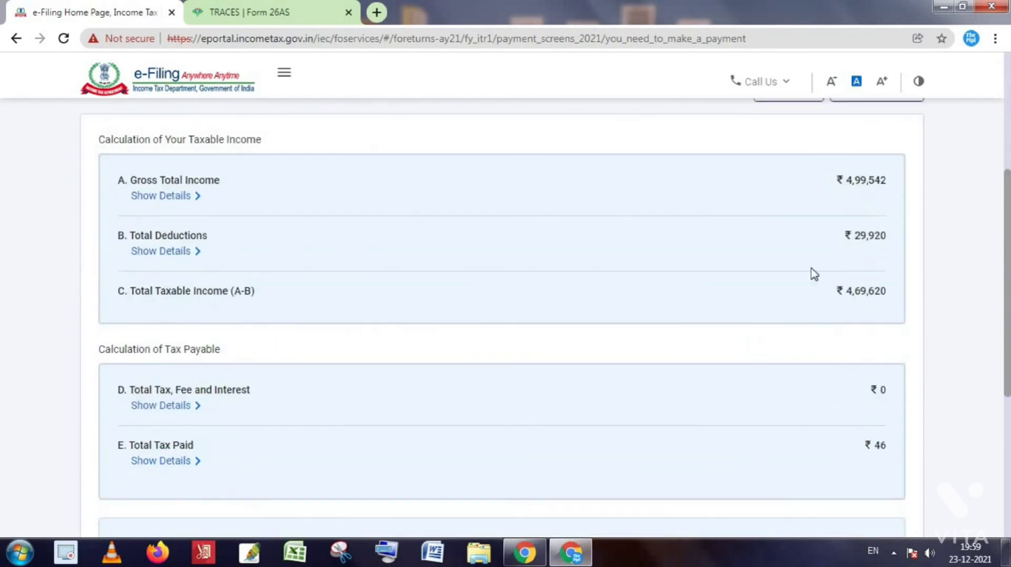
scroll(841, 326, down, 5)
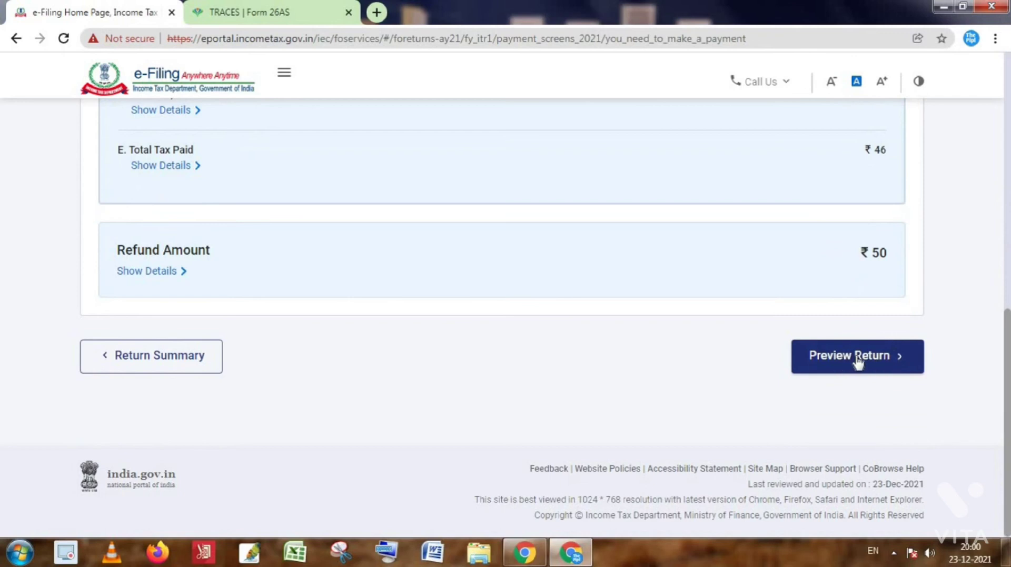
click(858, 362)
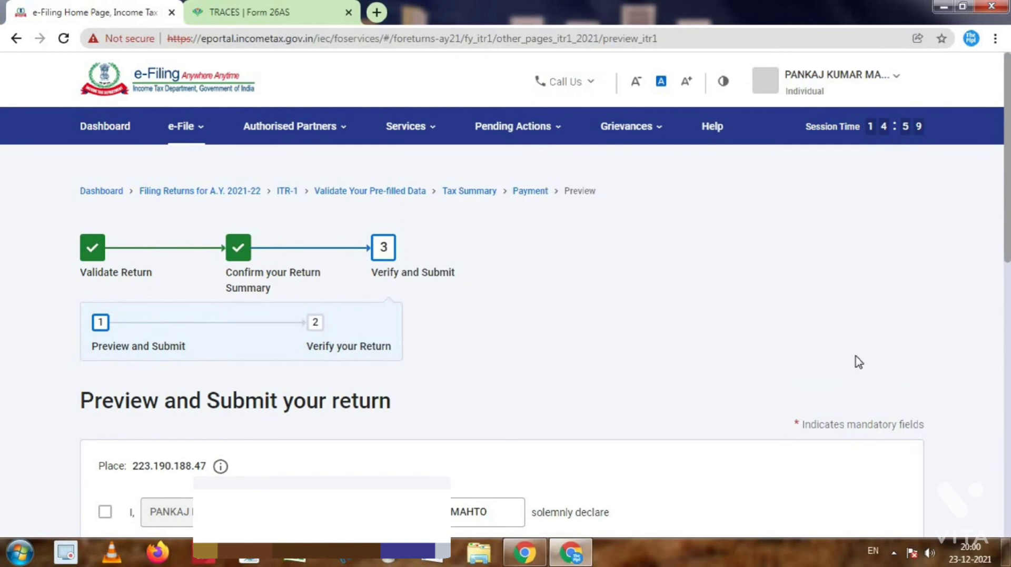
Accept the declaration and keep Self as the filing capacity.
scroll(648, 379, down, 3)
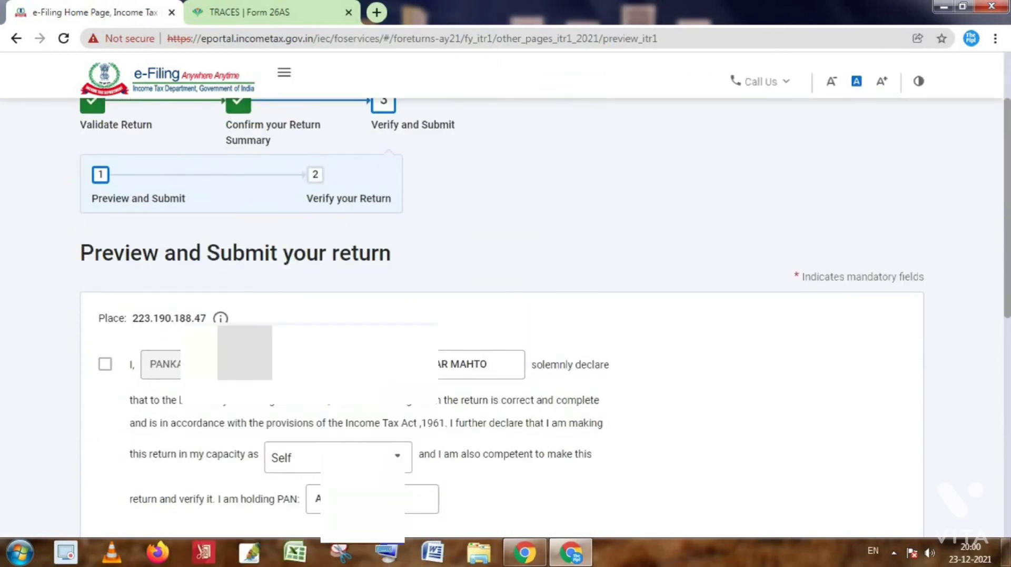
click(105, 365)
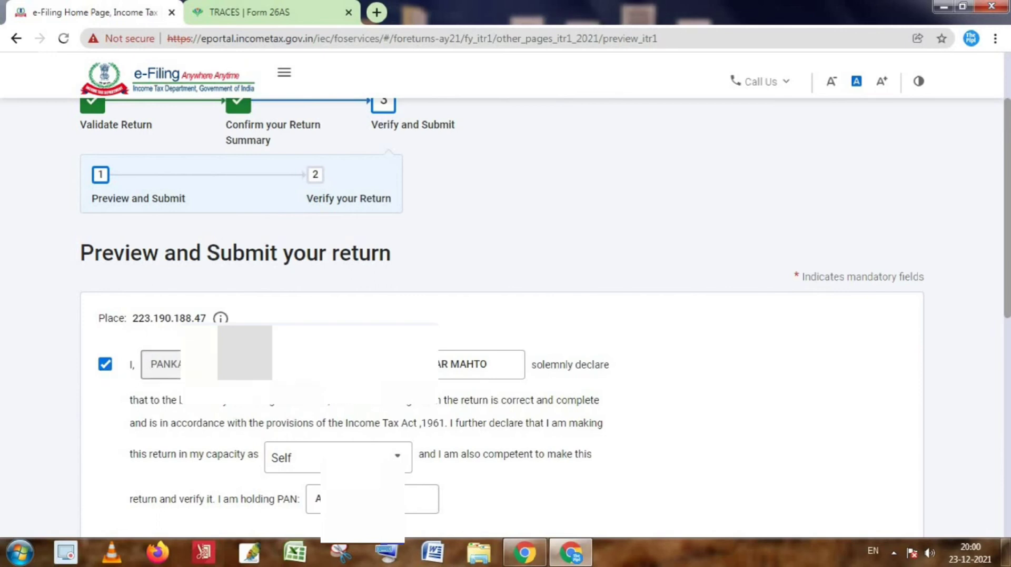
scroll(253, 379, down, 1)
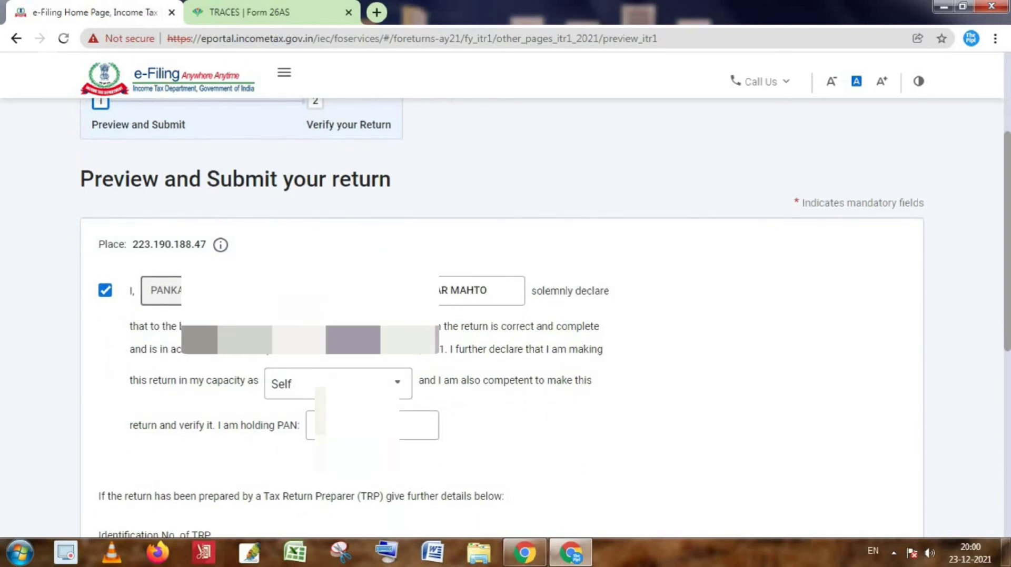
scroll(295, 379, down, 1)
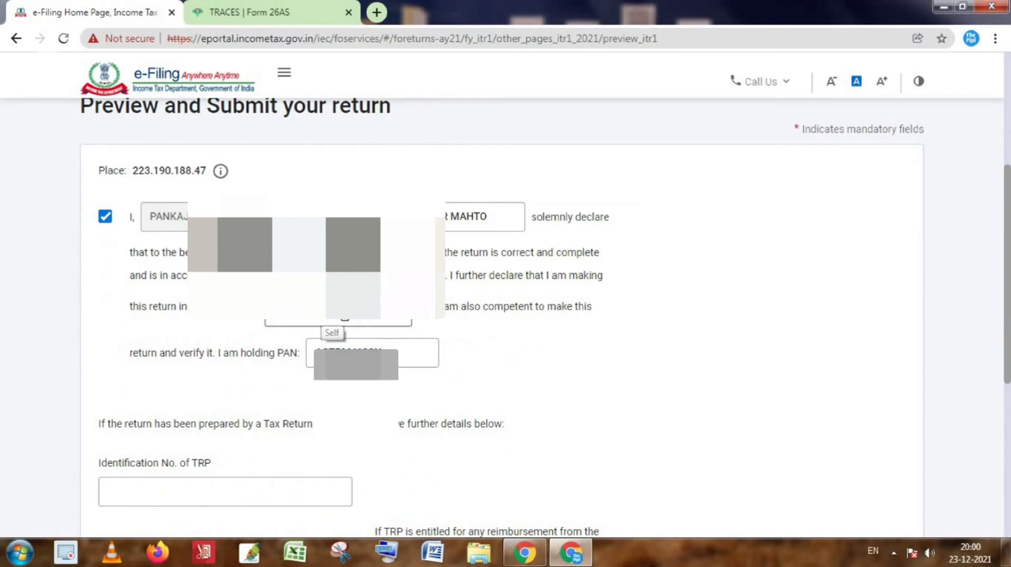
click(368, 314)
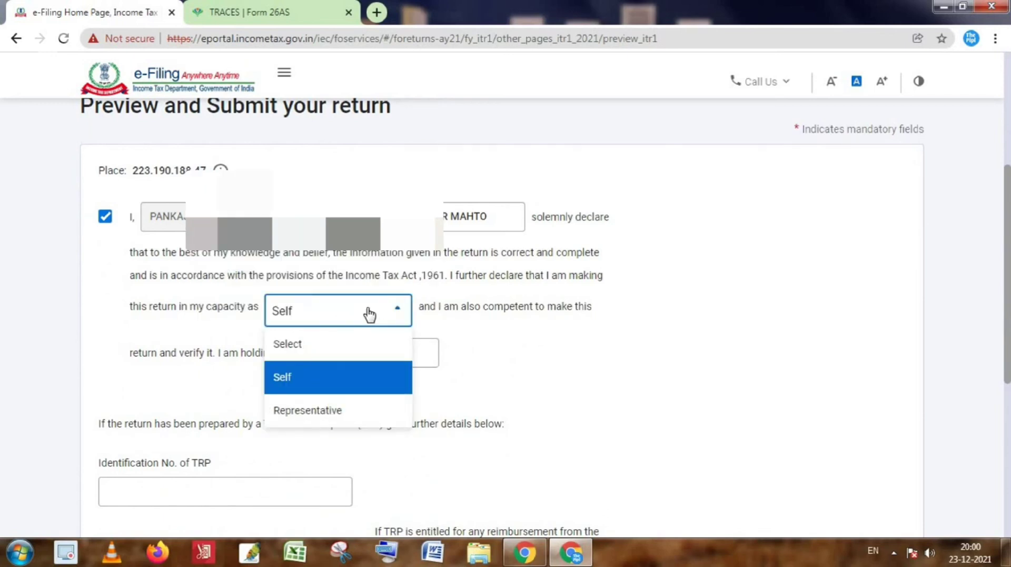
click(400, 375)
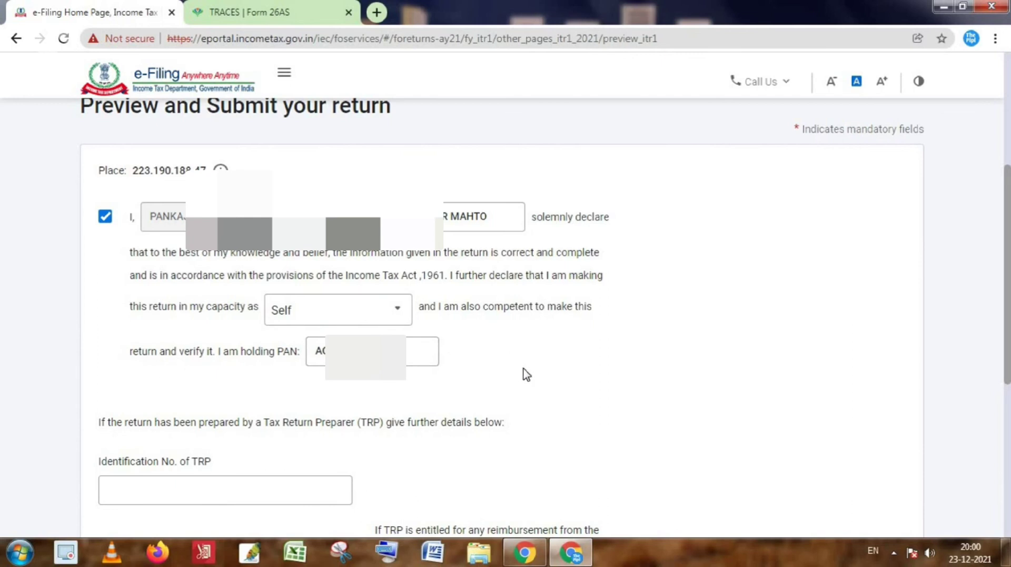
Leave the TRP details blank and proceed to the return preview.
scroll(523, 371, down, 1)
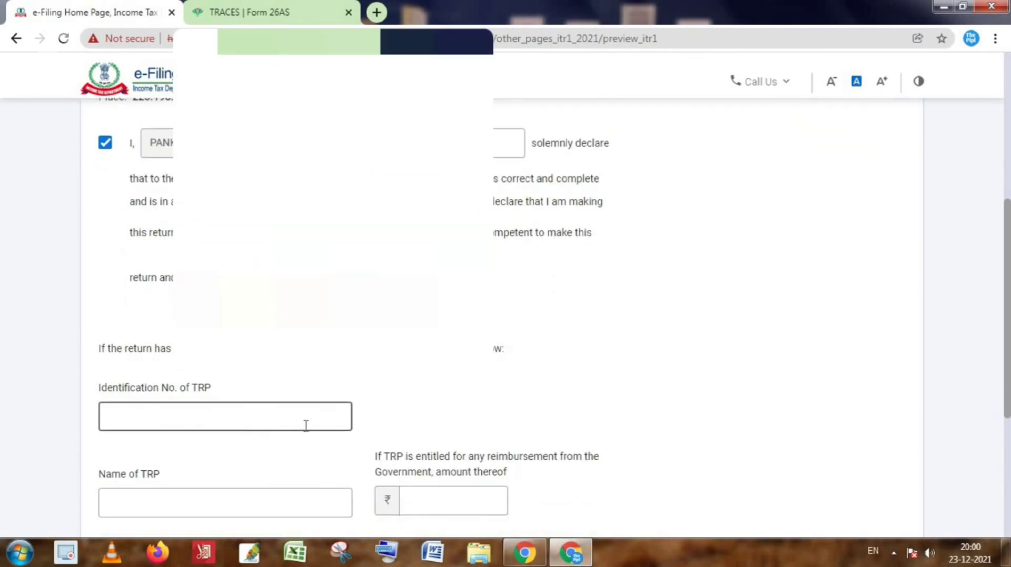
scroll(306, 425, down, 1)
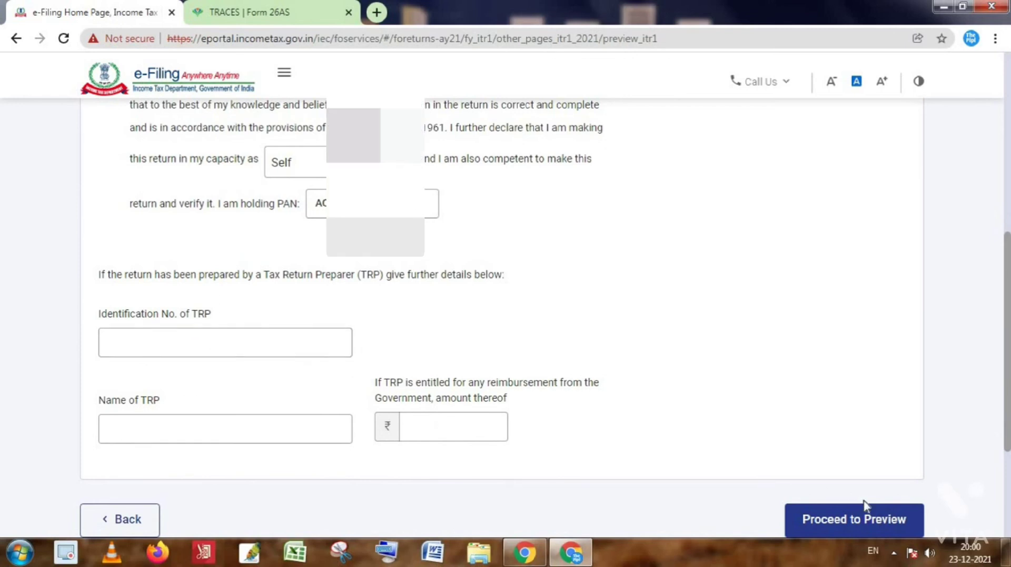
scroll(863, 503, down, 1)
click(866, 452)
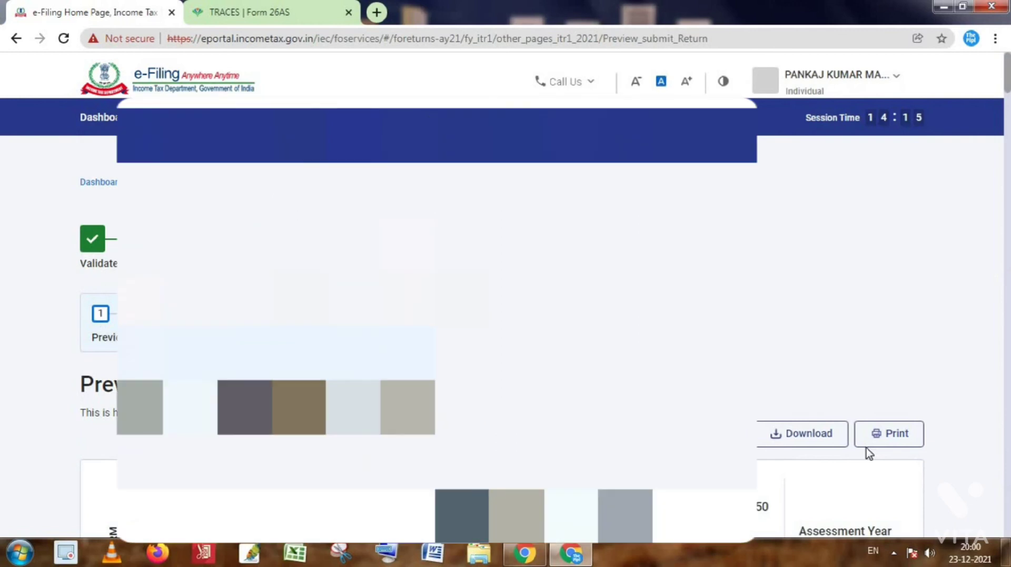
Scroll through the AY 2021-22 ITR-1 preview, checking Total Income ₹4,69,620 and the 87A rebate.
scroll(502, 342, down, 2)
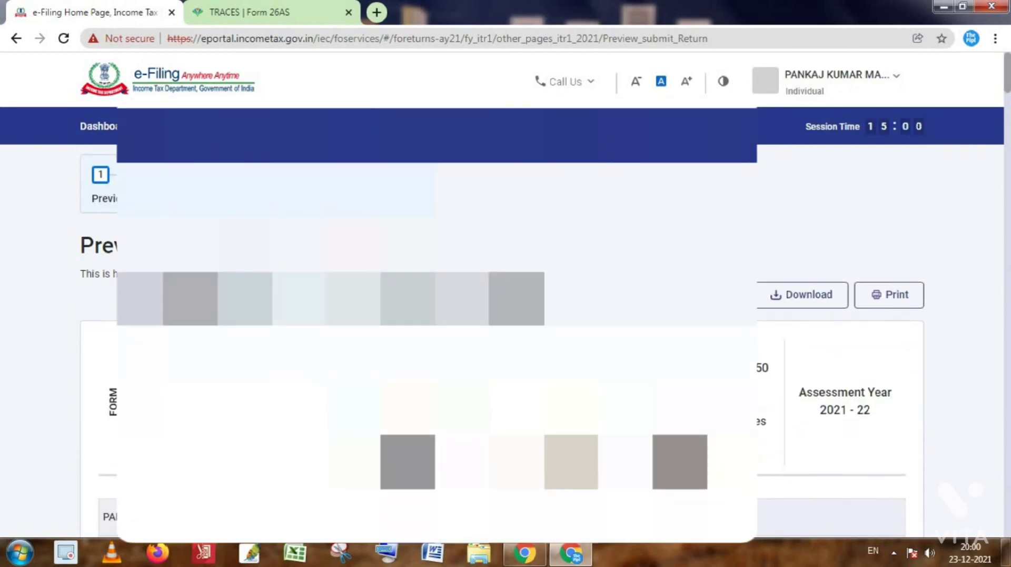
scroll(502, 342, up, 2)
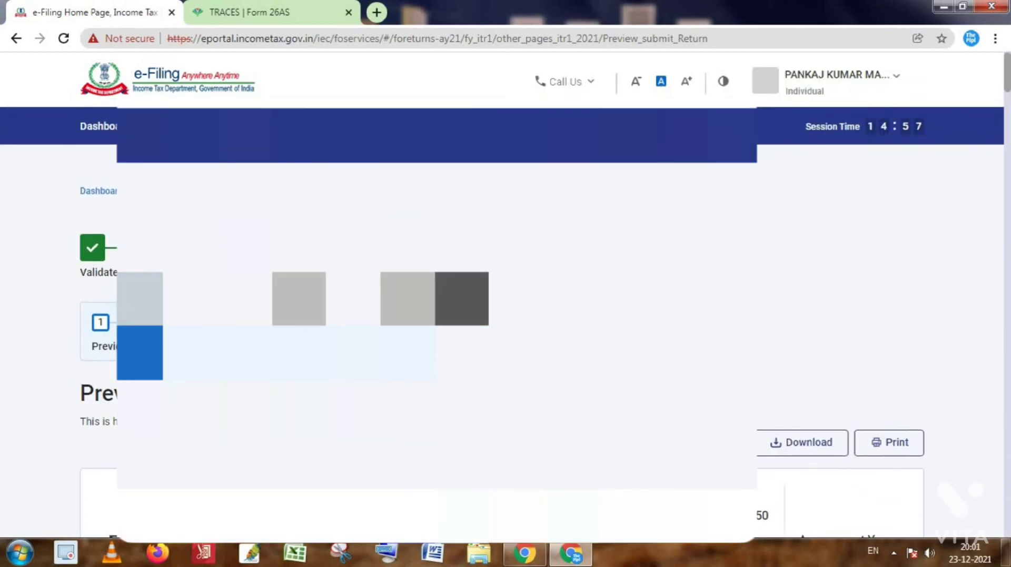
scroll(502, 342, down, 4)
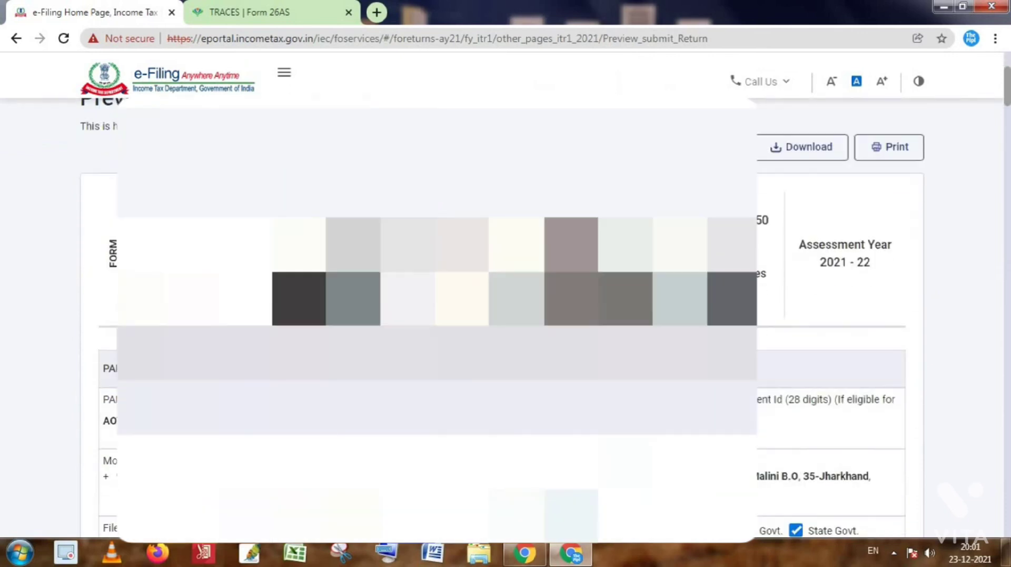
scroll(502, 342, down, 1)
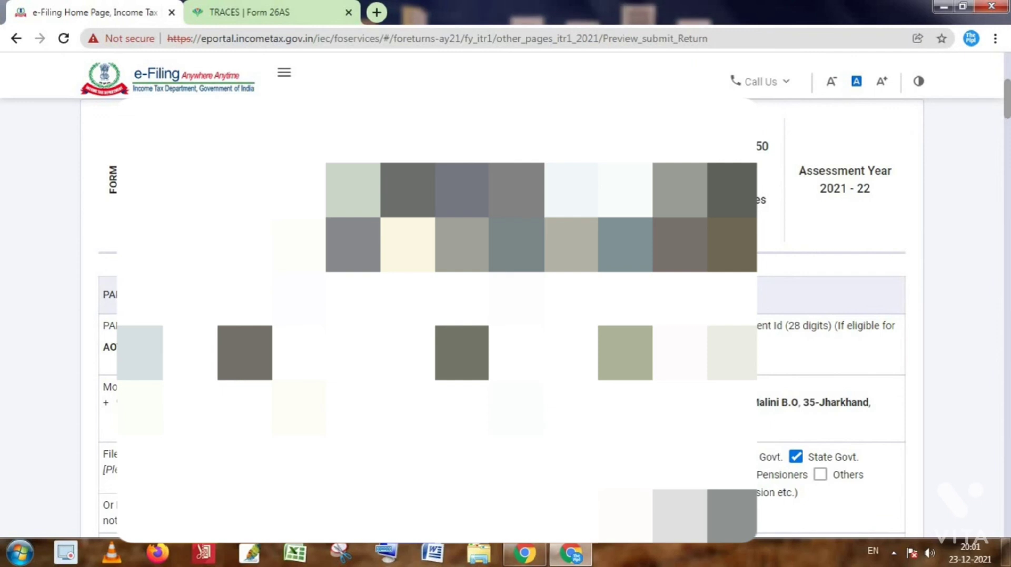
scroll(506, 316, down, 1)
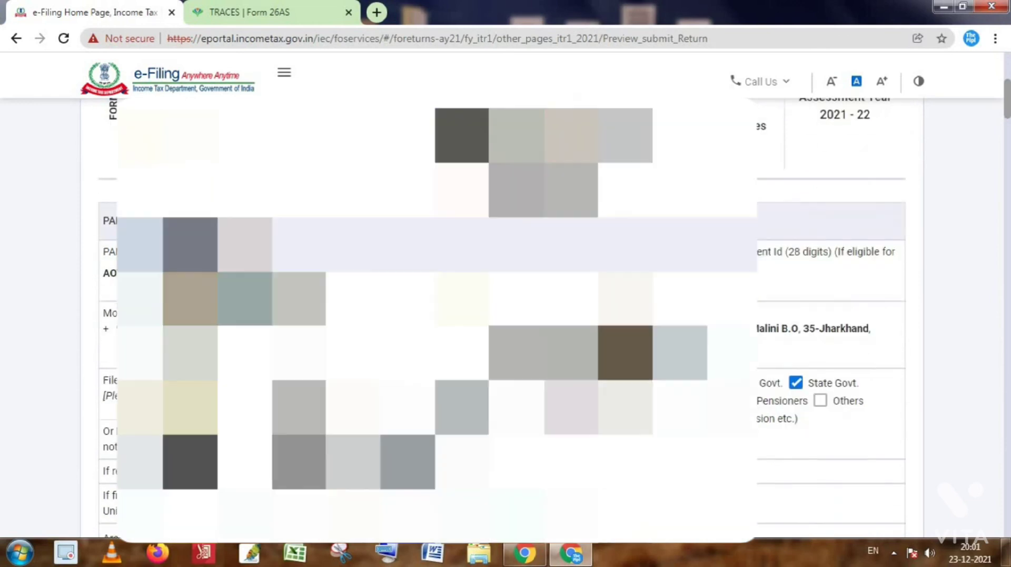
scroll(506, 316, down, 1)
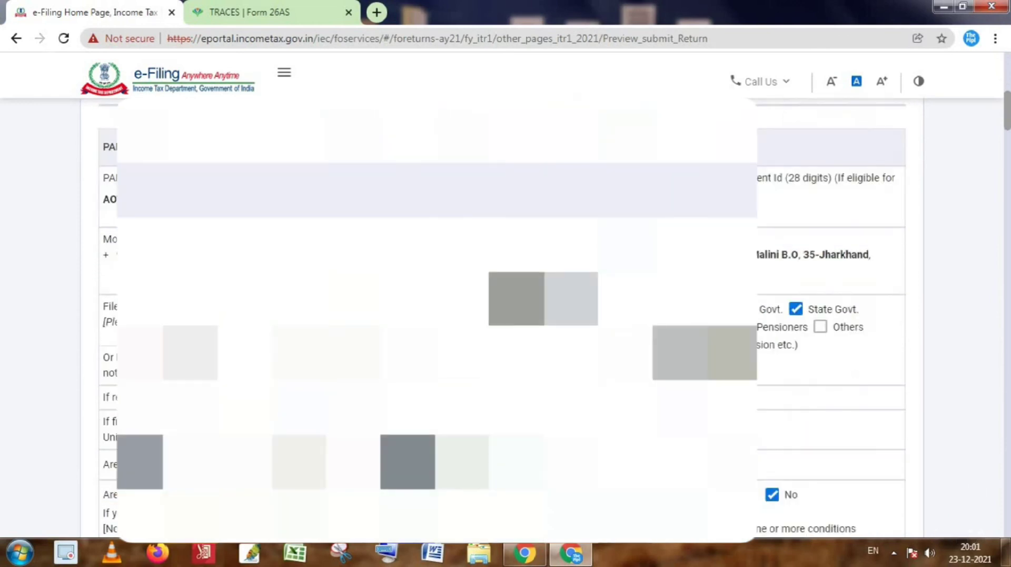
scroll(506, 316, down, 1)
scroll(641, 474, down, 2)
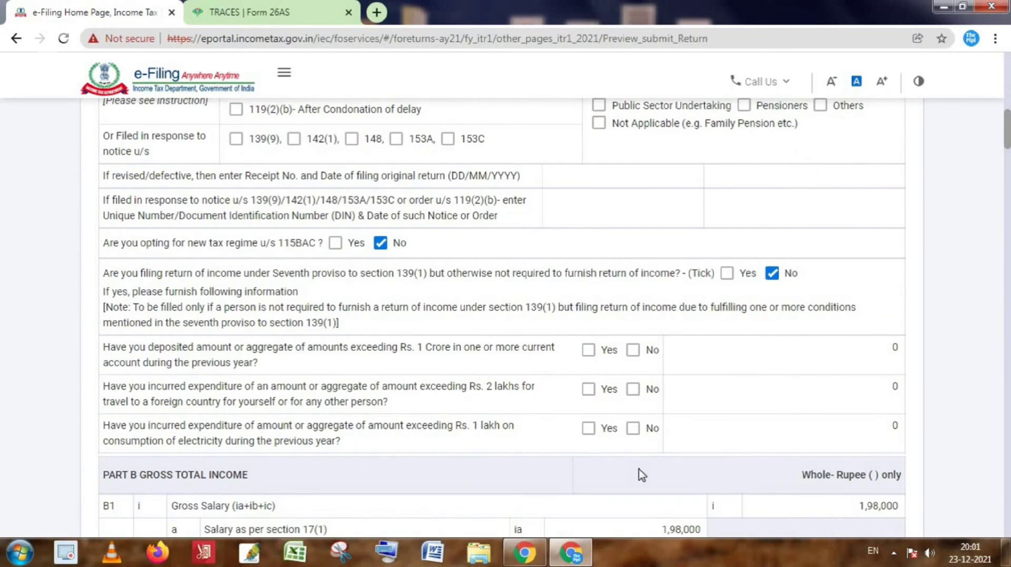
scroll(641, 475, down, 1)
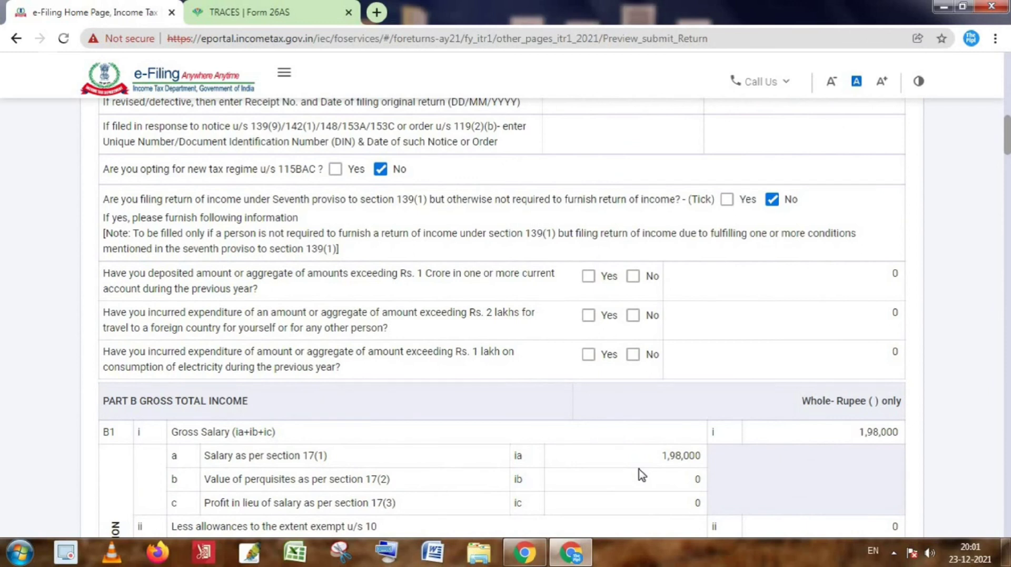
scroll(641, 475, down, 1)
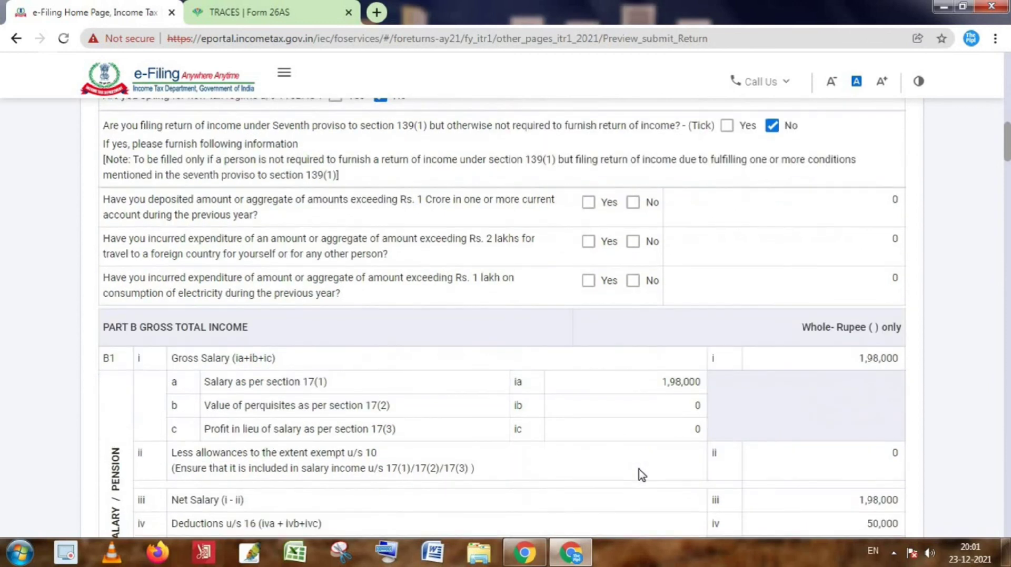
scroll(641, 475, down, 1)
scroll(641, 475, down, 1)
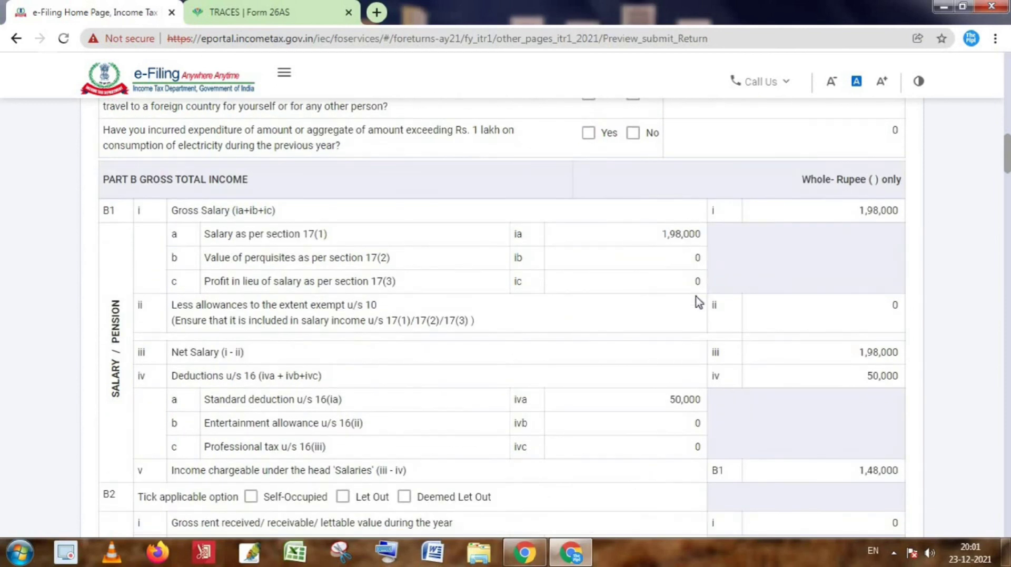
scroll(680, 353, down, 2)
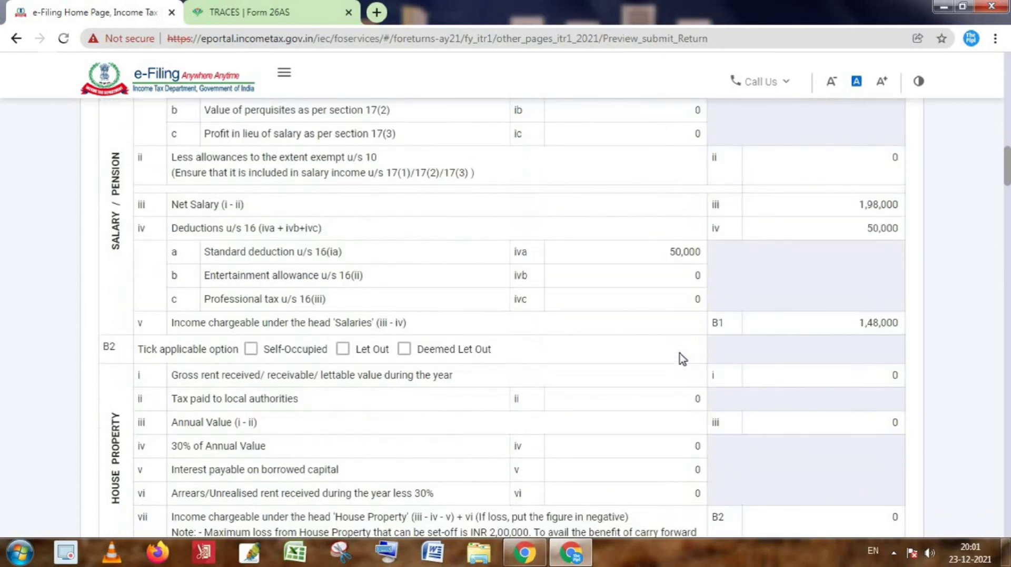
scroll(680, 354, down, 3)
scroll(680, 357, down, 2)
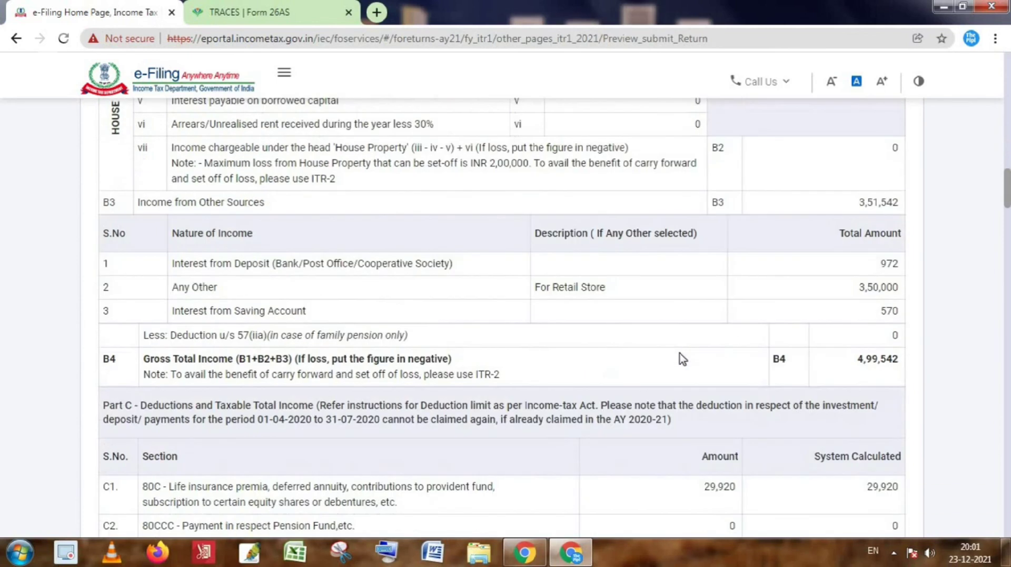
scroll(682, 360, down, 1)
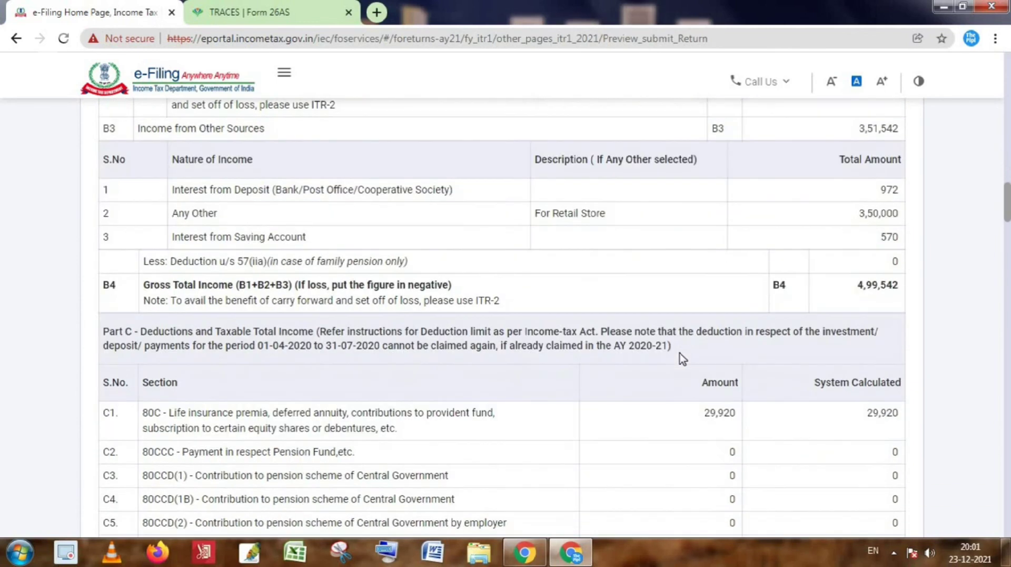
scroll(683, 360, down, 5)
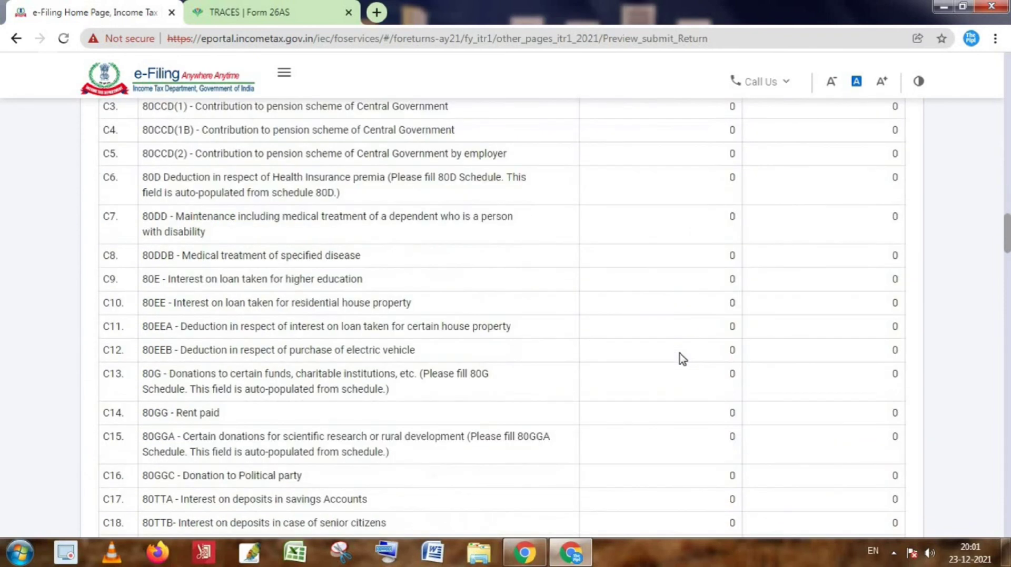
scroll(680, 354, down, 5)
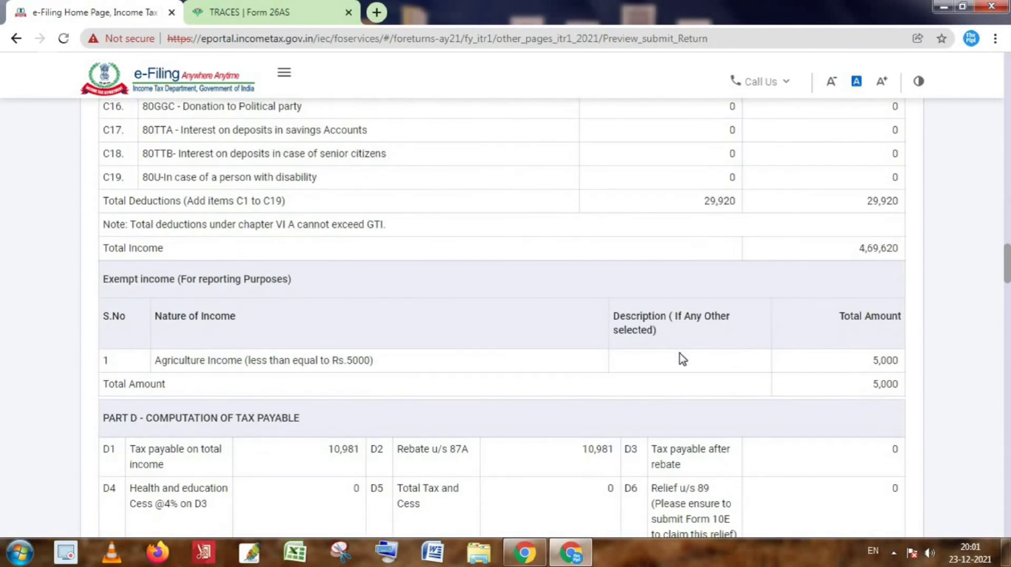
scroll(680, 354, up, 3)
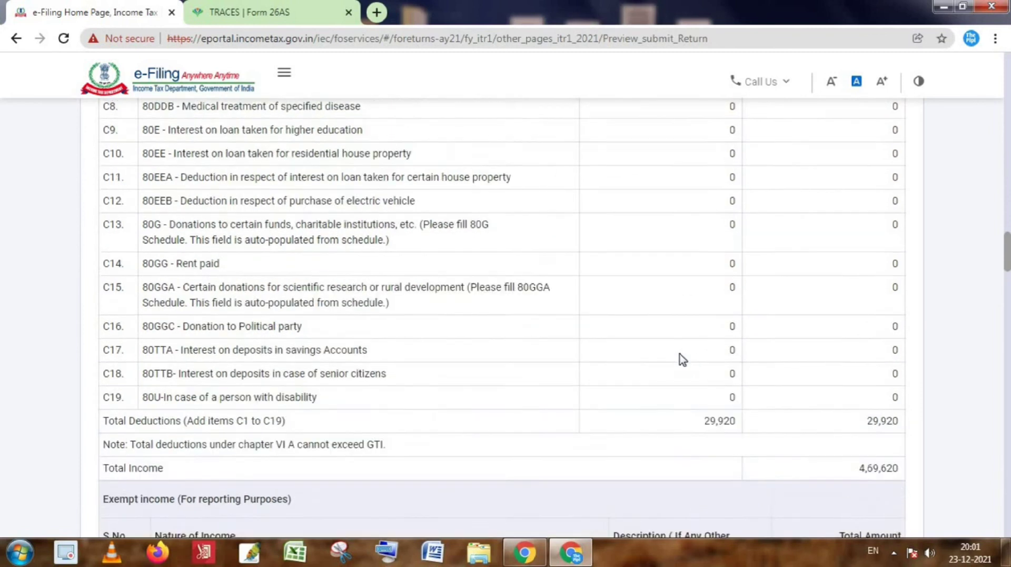
scroll(316, 295, up, 4)
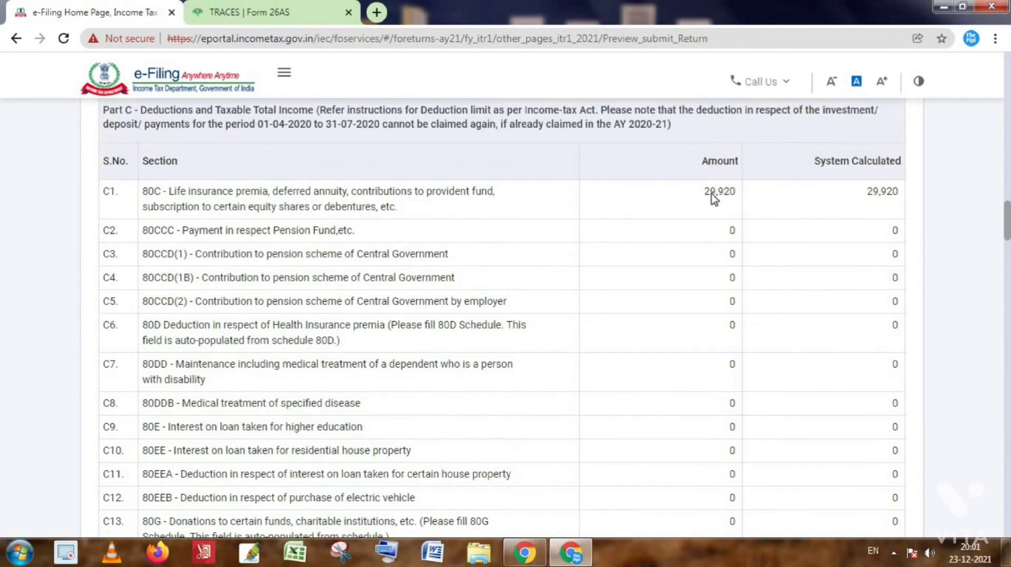
scroll(762, 337, down, 10)
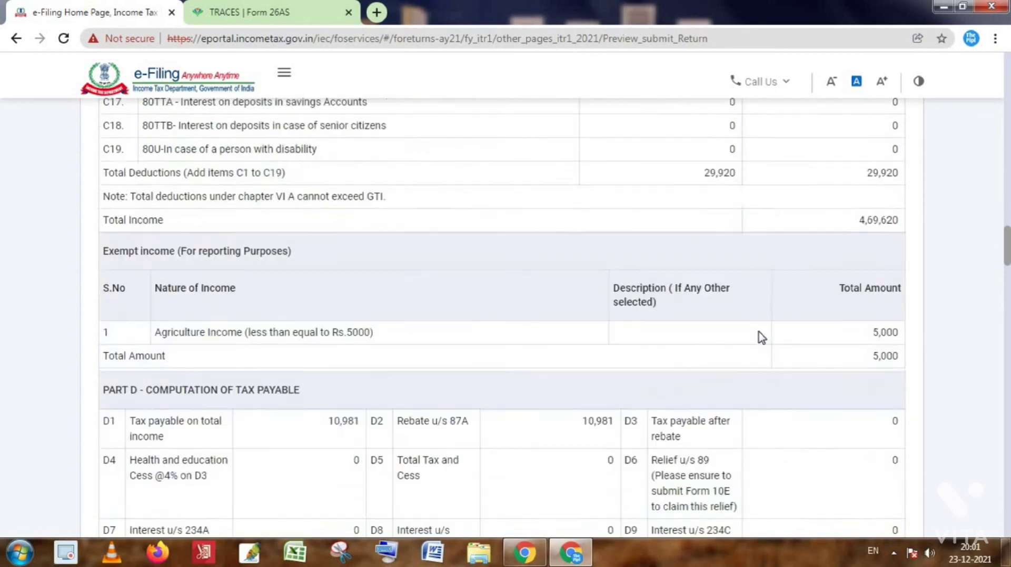
scroll(762, 337, down, 10)
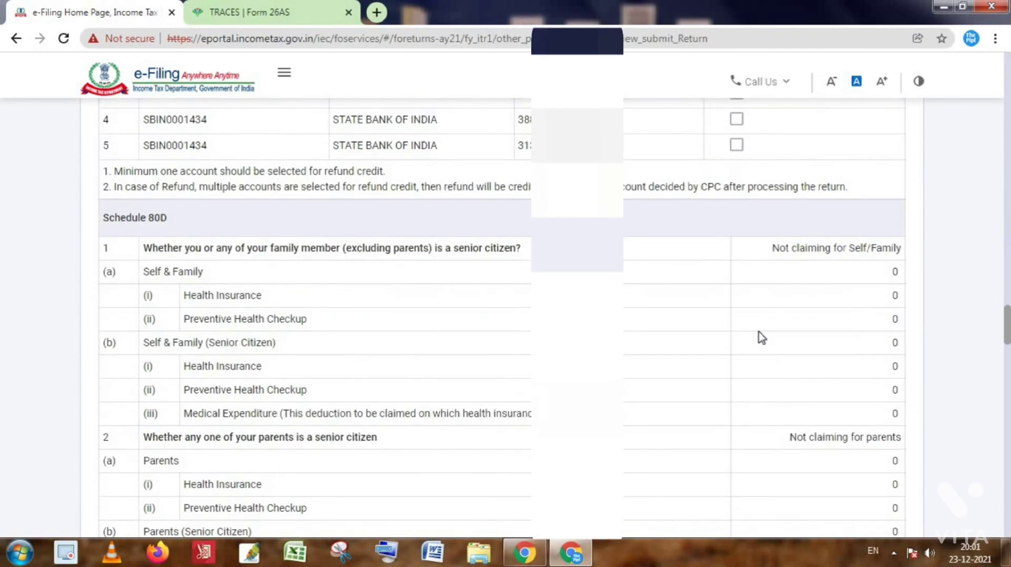
scroll(761, 336, down, 4)
scroll(761, 337, down, 12)
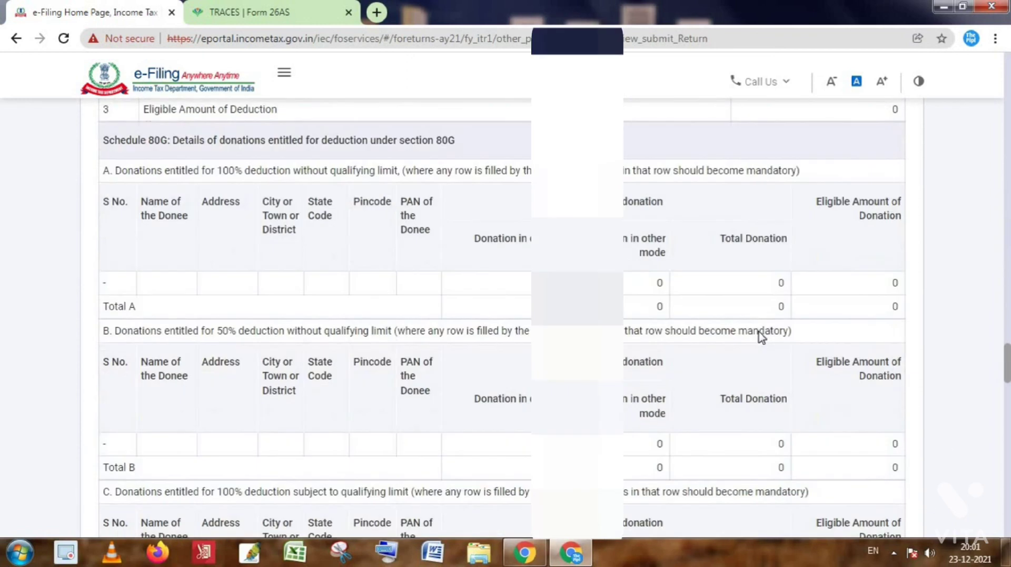
scroll(761, 337, down, 15)
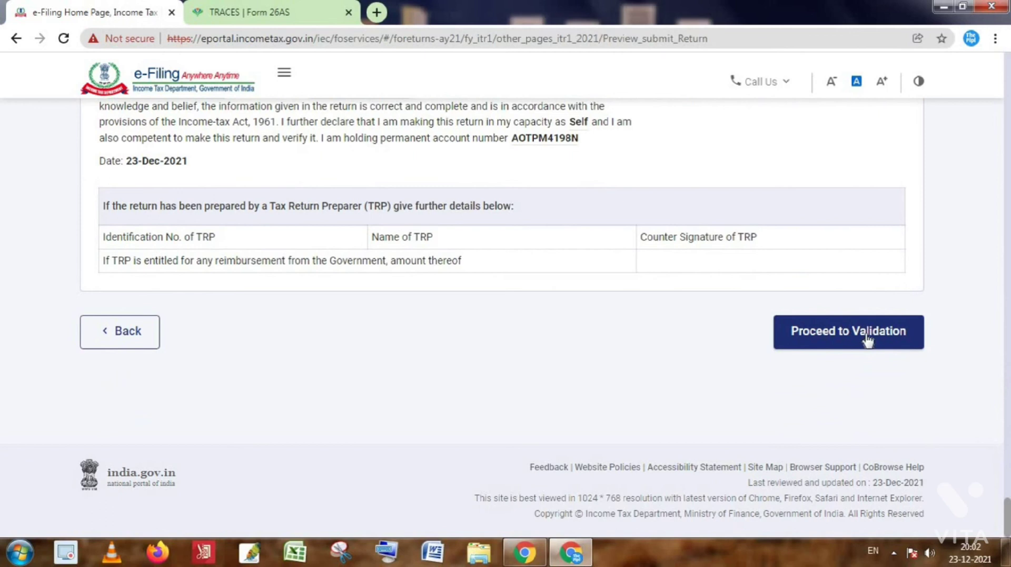
Validate the ITR-1 return, check that no errors were found, and proceed to verification.
click(868, 341)
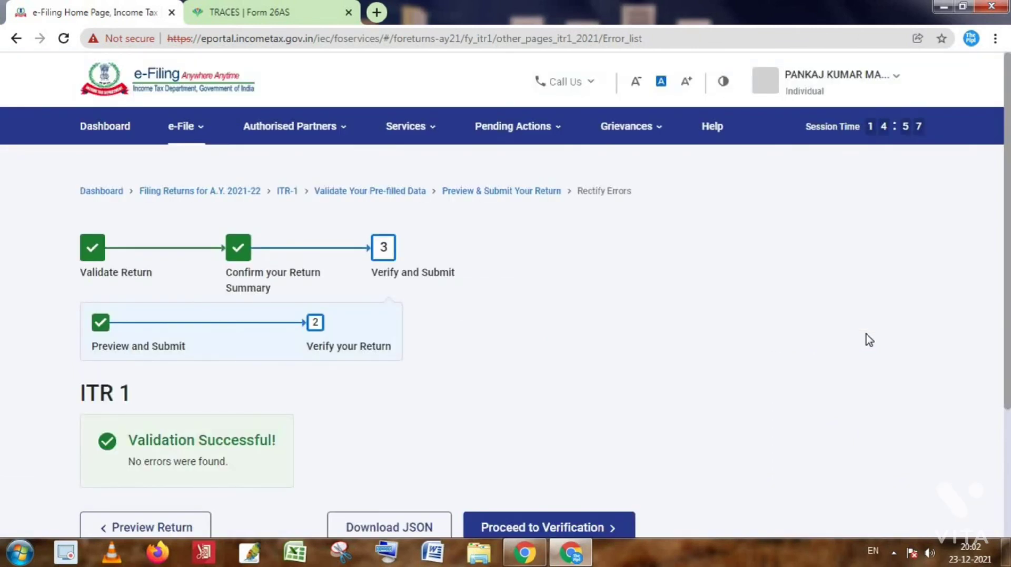
scroll(767, 349, down, 2)
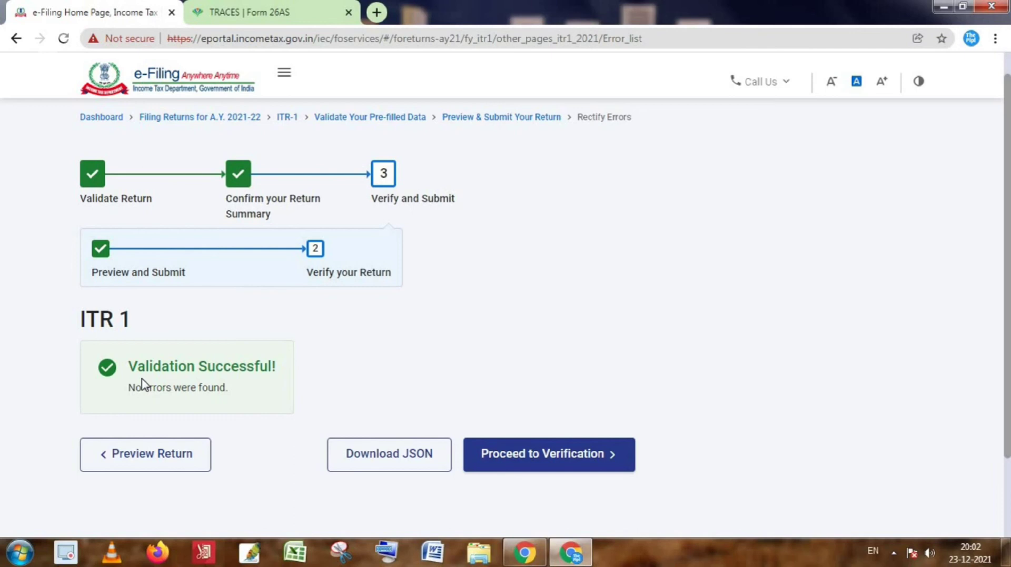
click(569, 466)
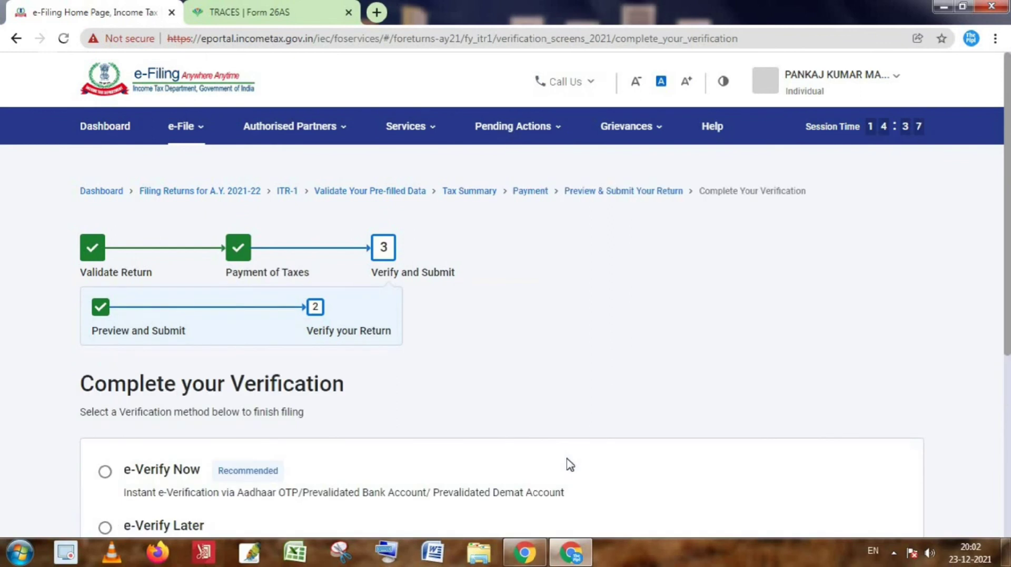
Look over the verification options, trying e-Verify Later and sending a signed ITR-V by post.
scroll(326, 431, down, 2)
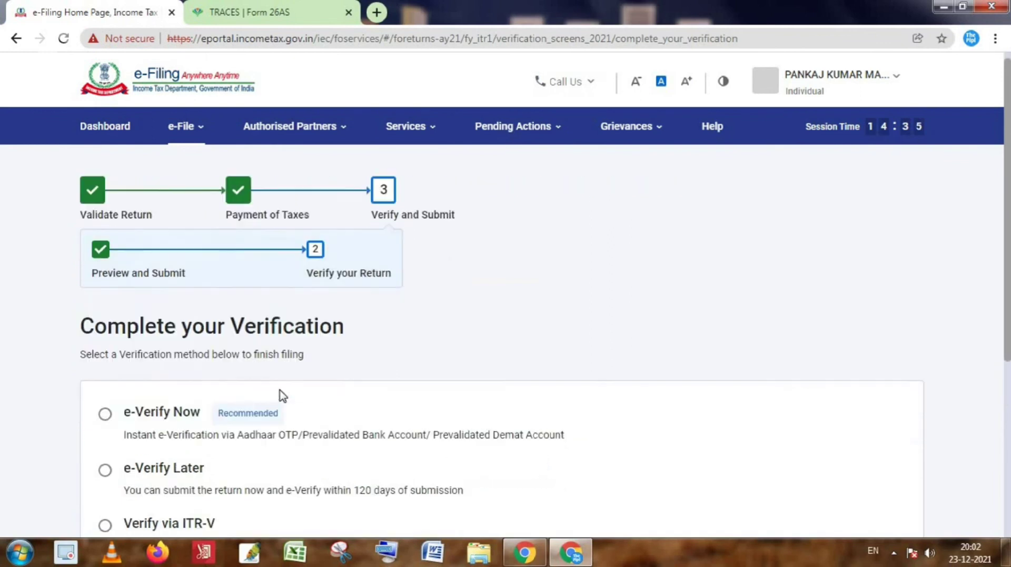
scroll(263, 410, down, 1)
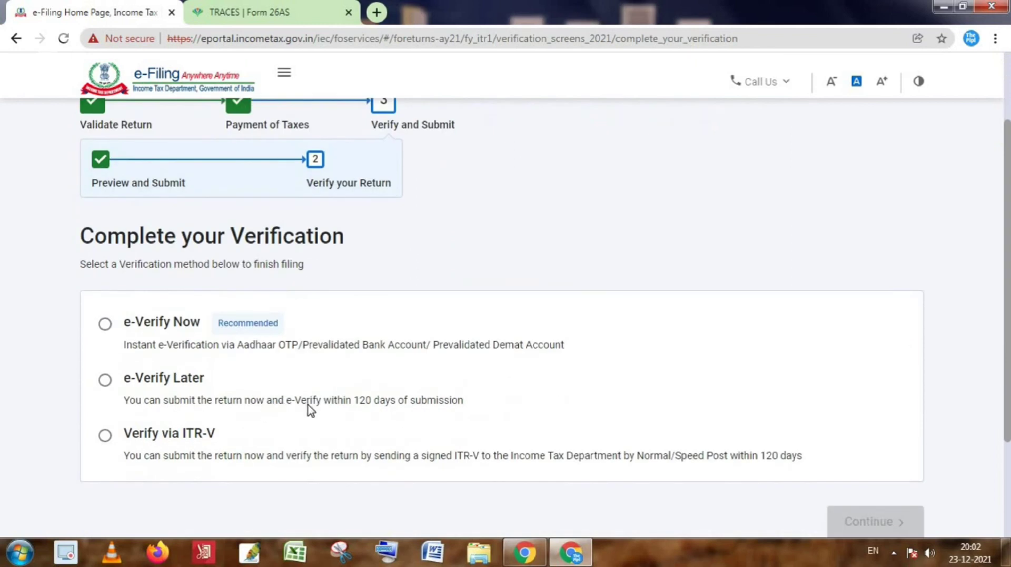
scroll(199, 421, down, 1)
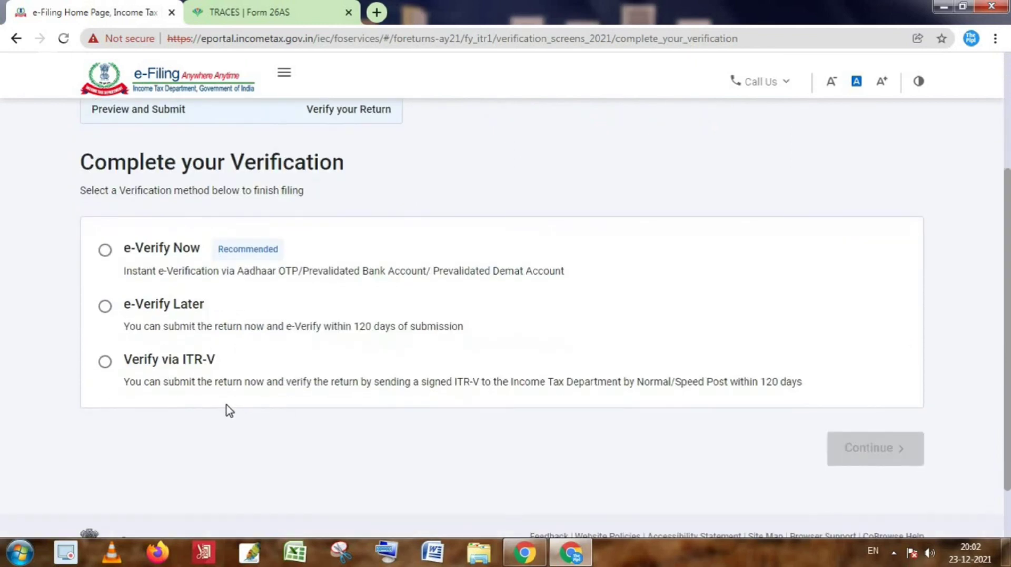
scroll(225, 410, up, 1)
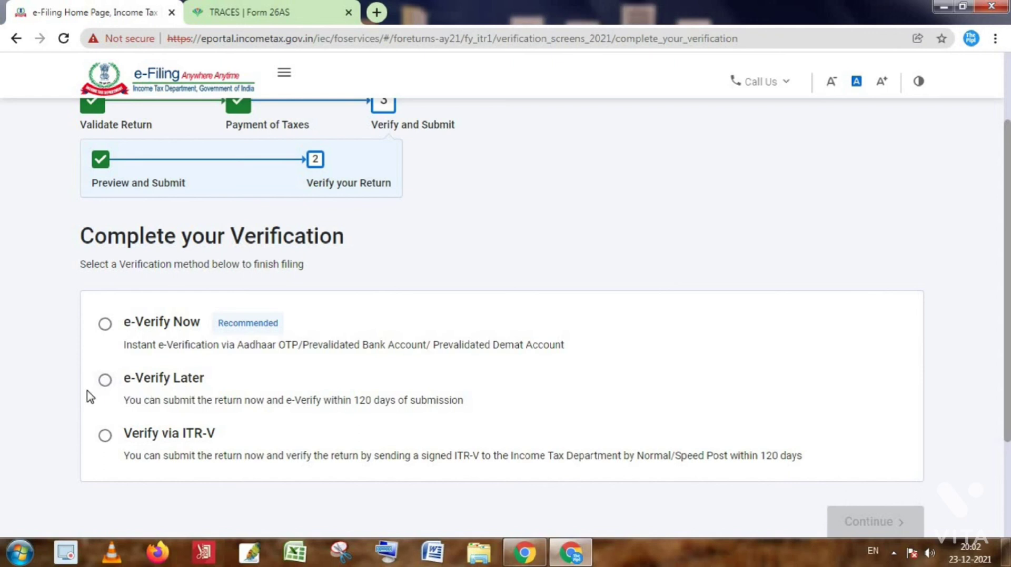
click(175, 393)
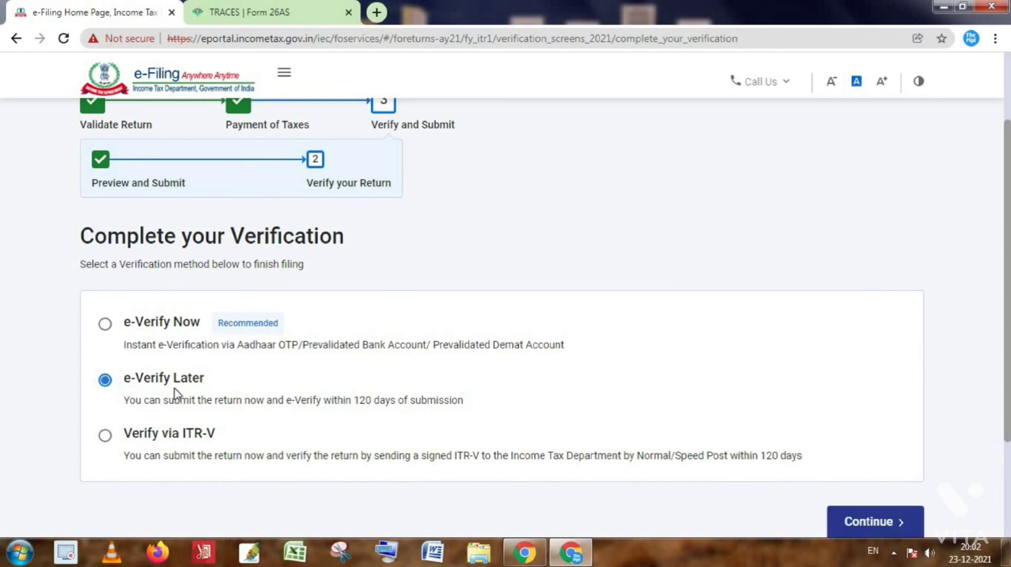
click(107, 441)
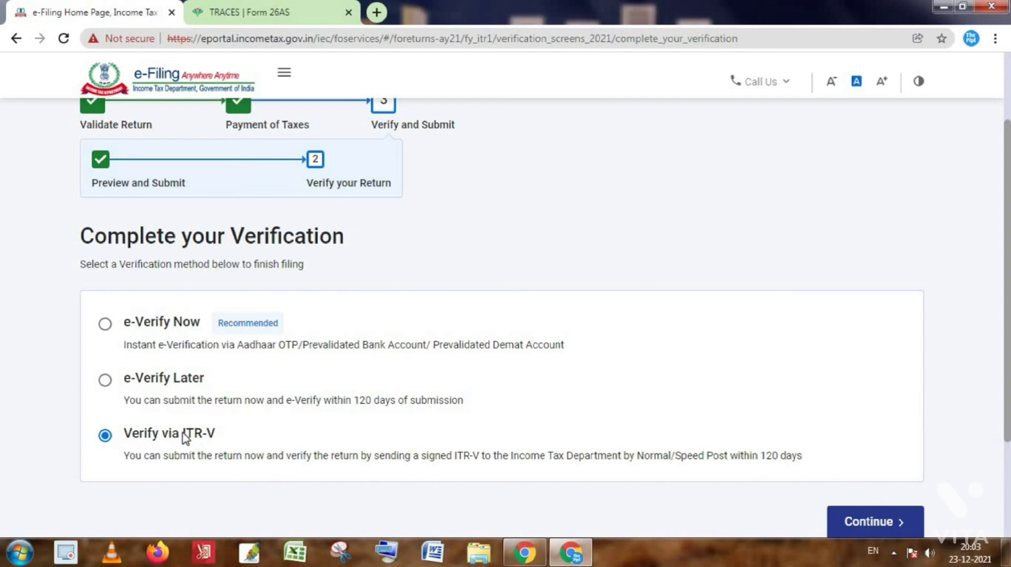
drag(182, 435, 217, 437)
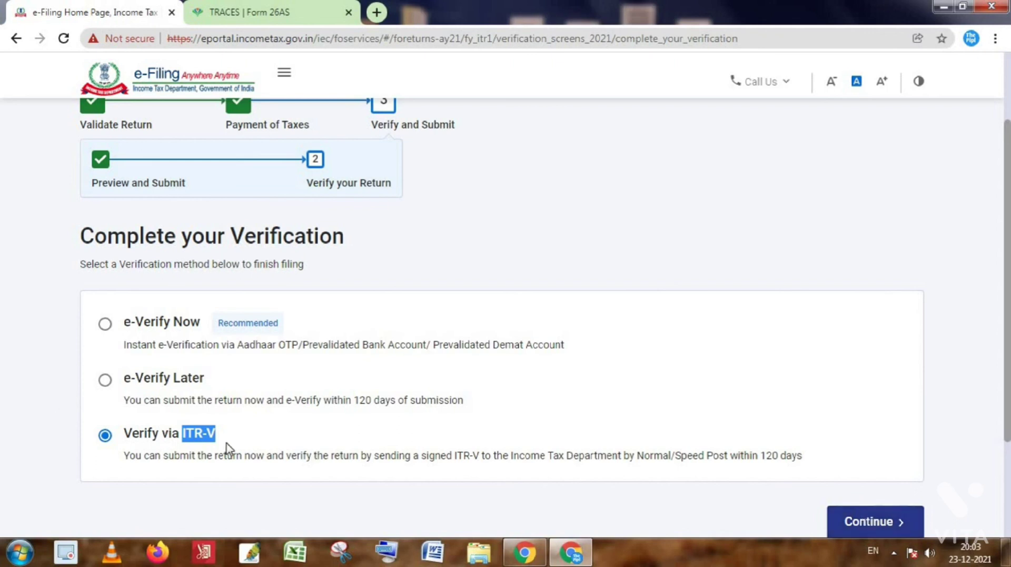
click(207, 437)
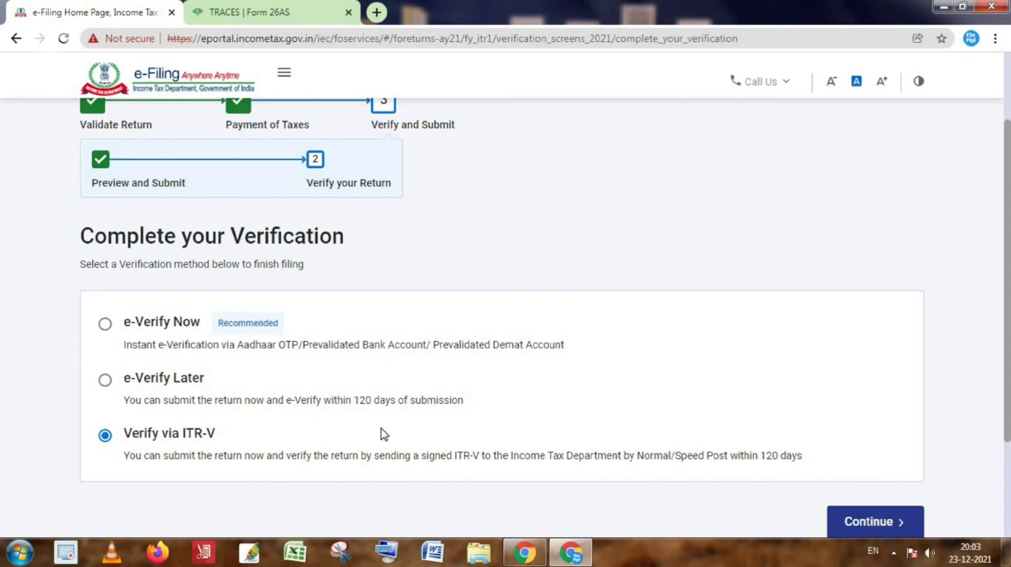
Choose e-Verify Now, dismiss the colour-scheme warning, and continue to e-verification.
click(106, 328)
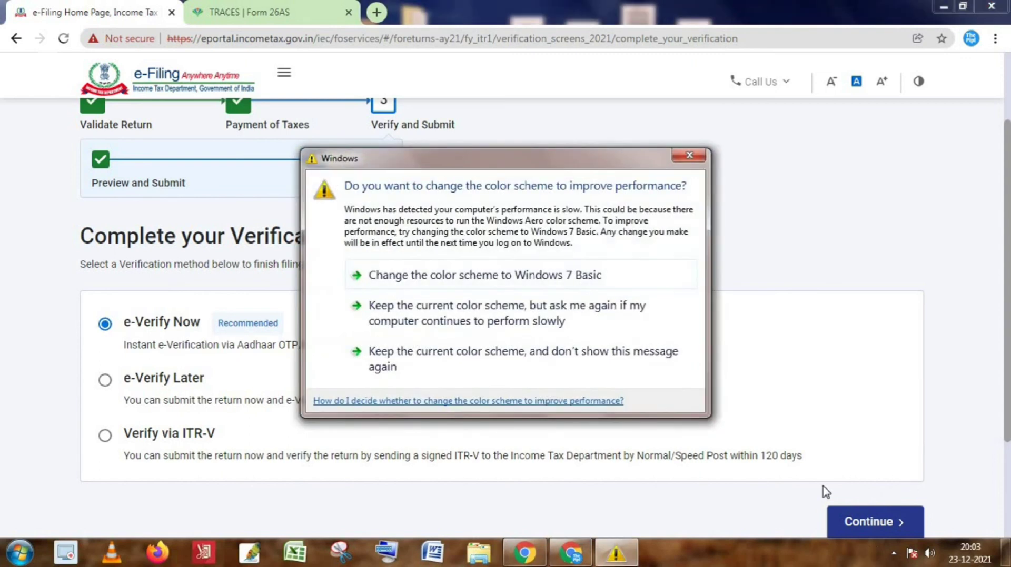
click(689, 156)
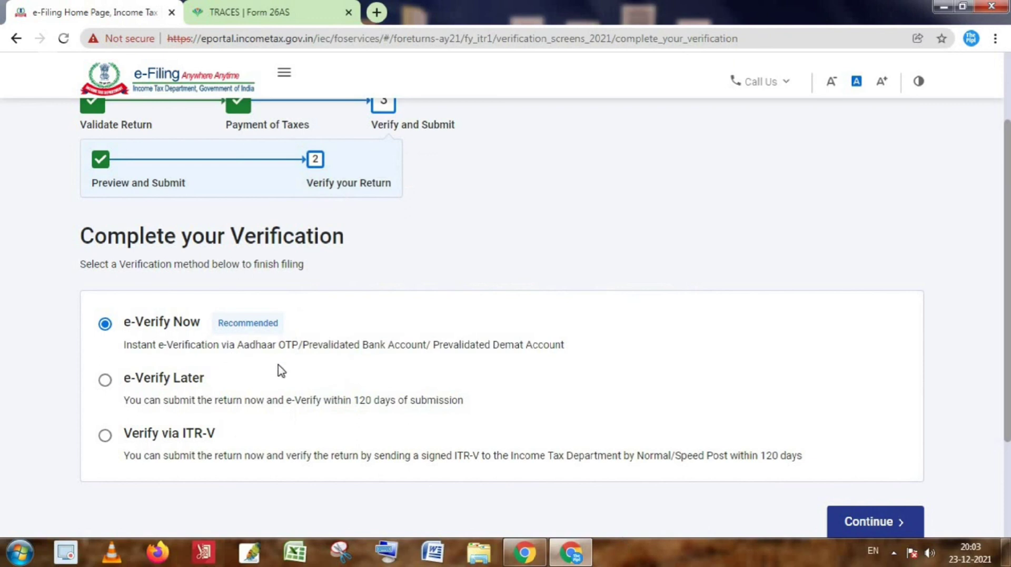
click(873, 522)
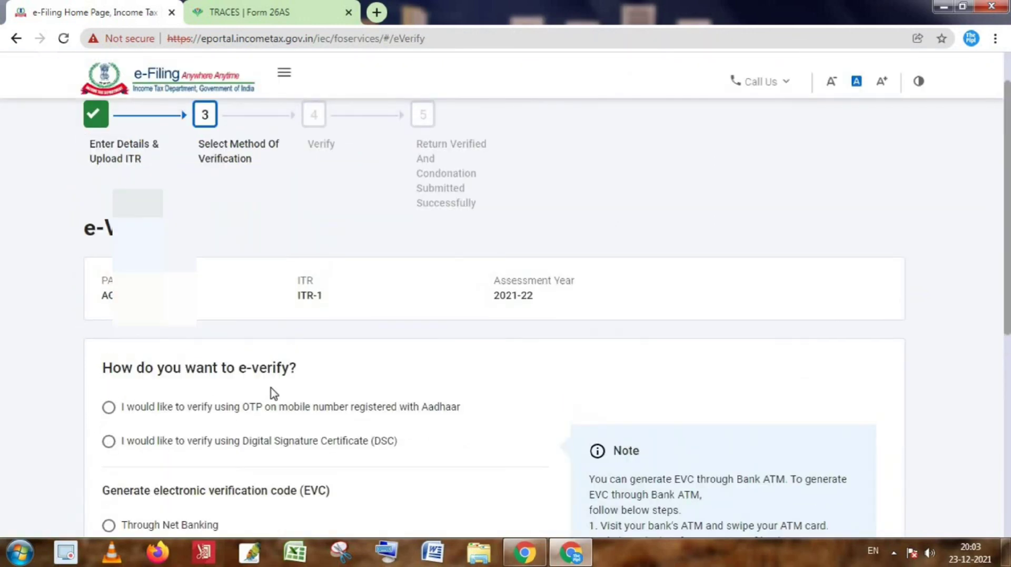
Choose e-verification by OTP sent to the Aadhaar-registered mobile number.
scroll(284, 403, down, 1)
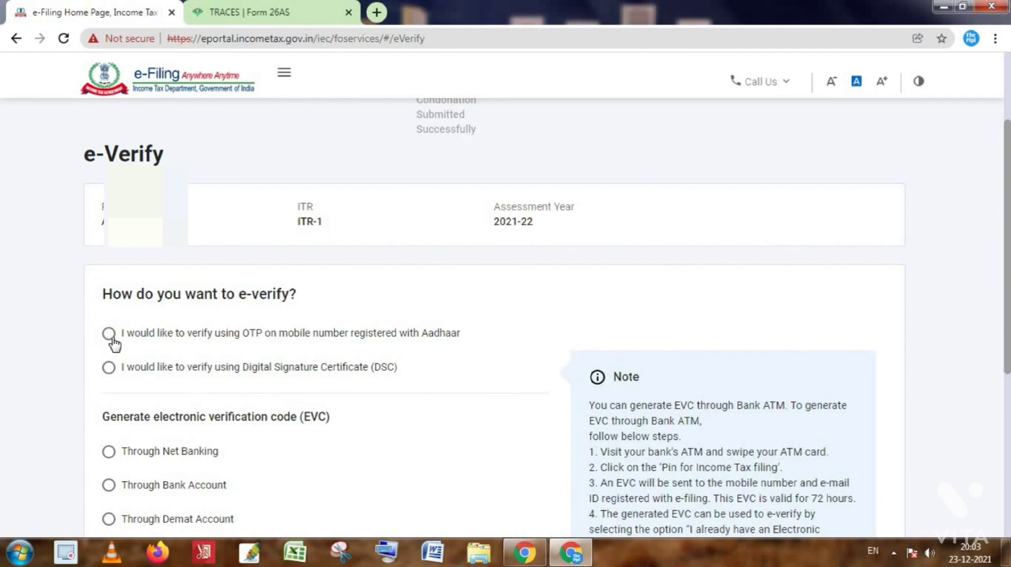
click(131, 343)
scroll(327, 436, down, 2)
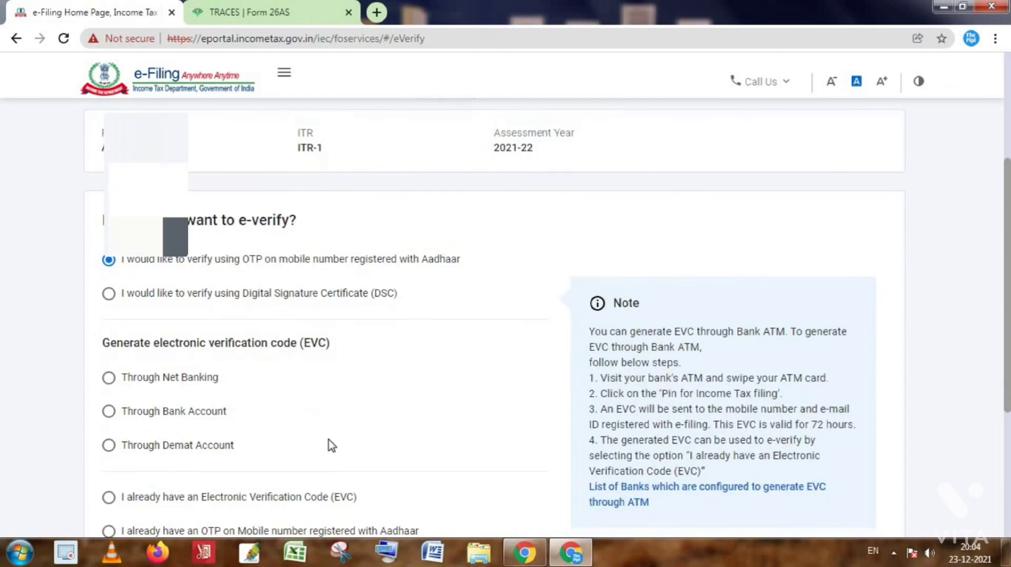
scroll(141, 395, down, 2)
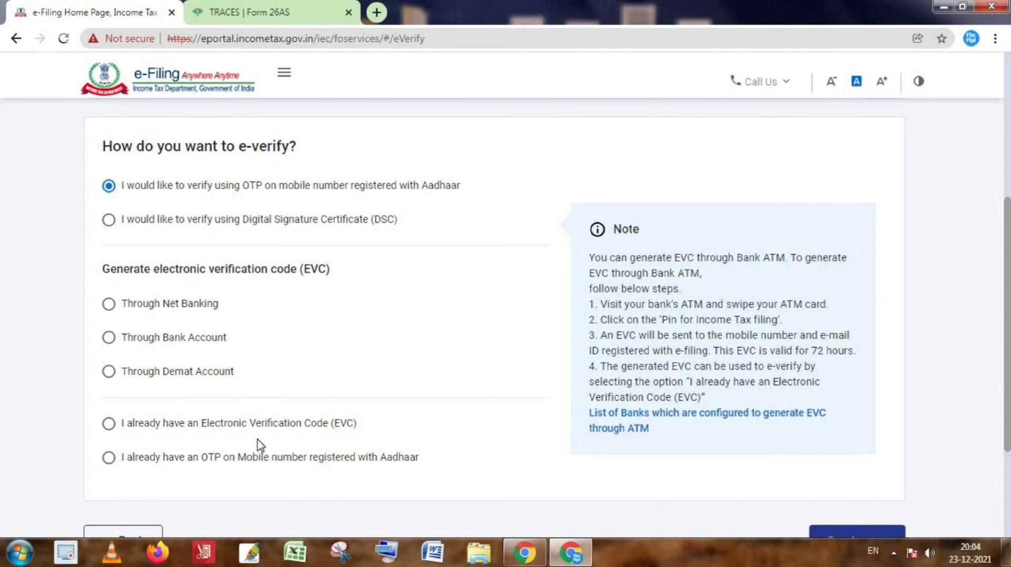
scroll(258, 444, up, 2)
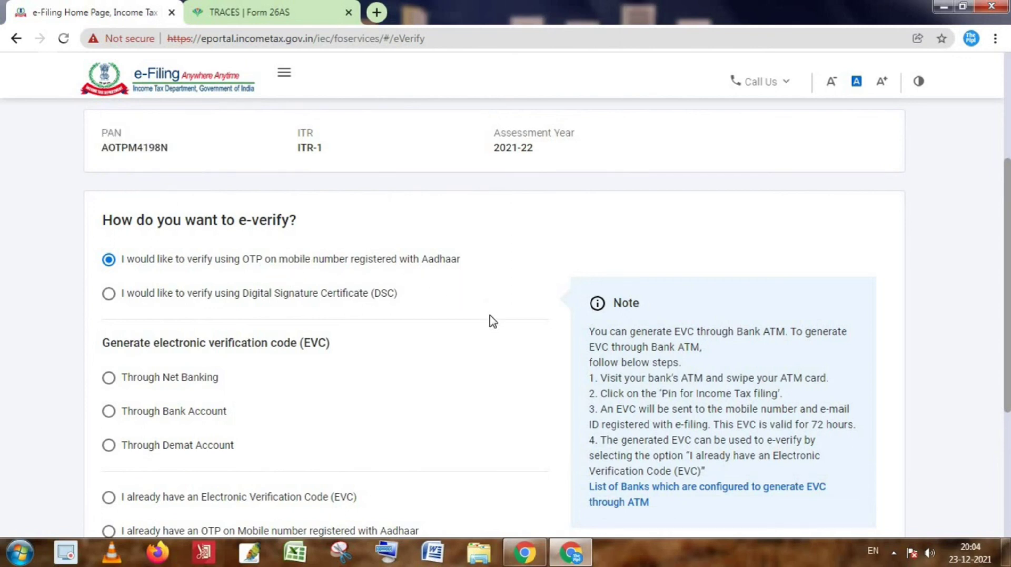
scroll(454, 334, down, 3)
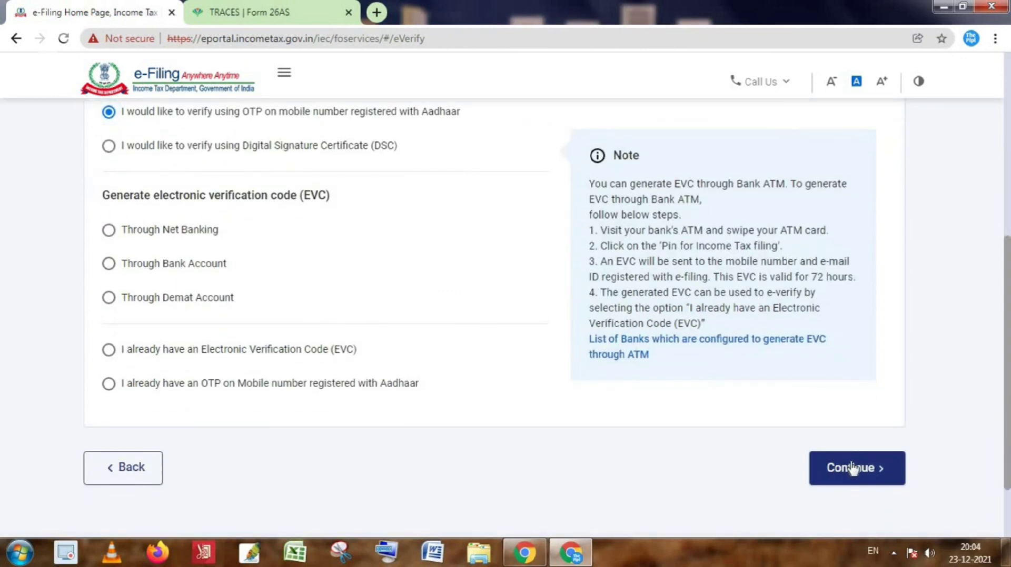
Consent to Aadhaar details validation and generate an OTP on the Aadhaar-linked mobile.
click(851, 468)
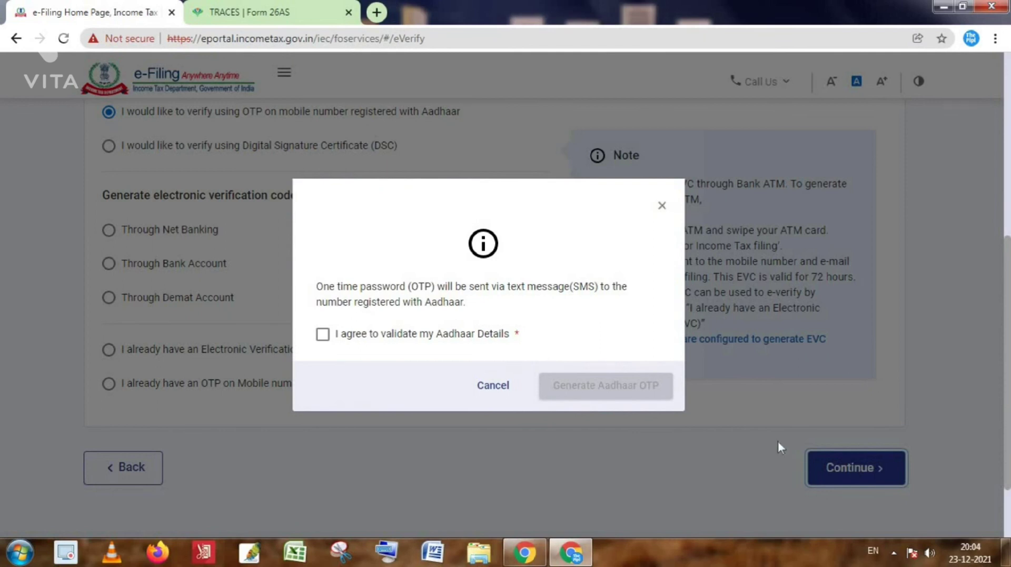
click(323, 335)
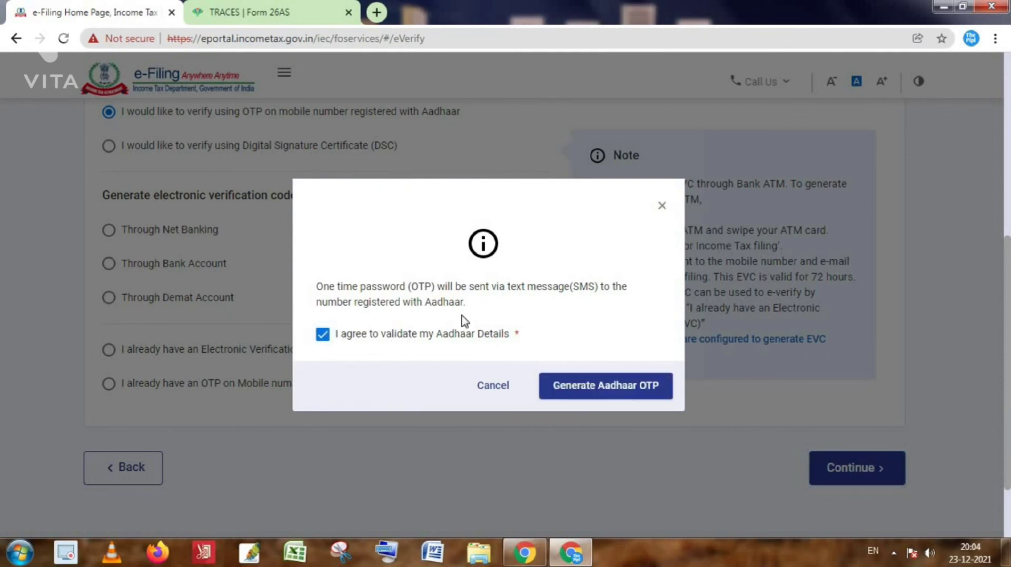
click(322, 335)
click(323, 335)
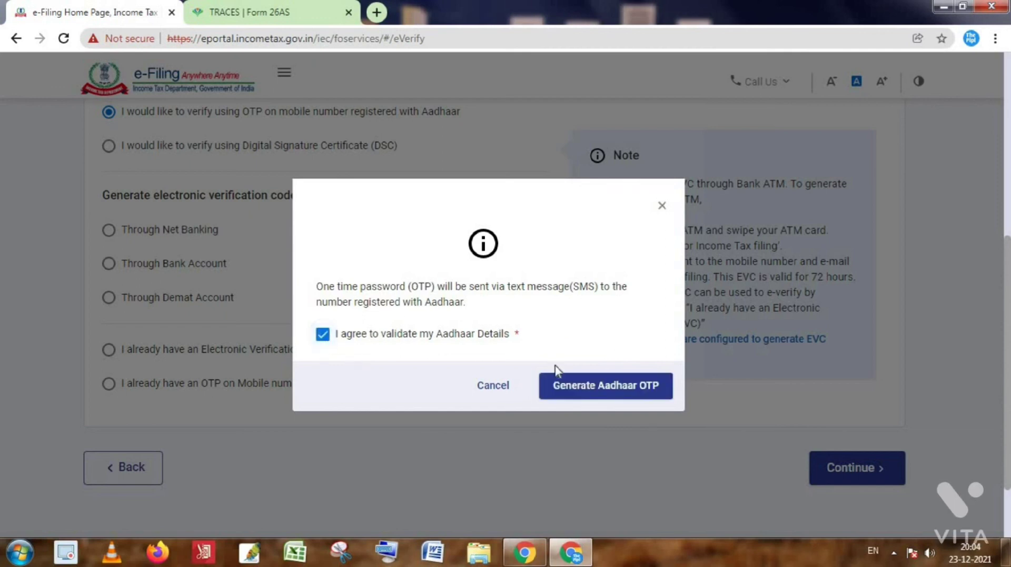
click(605, 399)
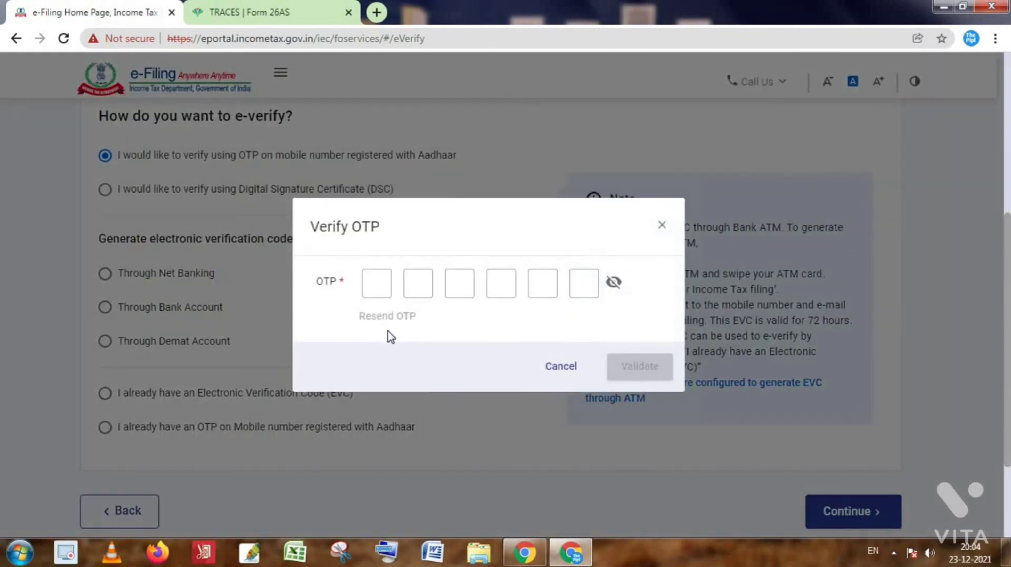
Enter the received Aadhaar OTP and validate it.
click(382, 282)
text(123)
text(456)
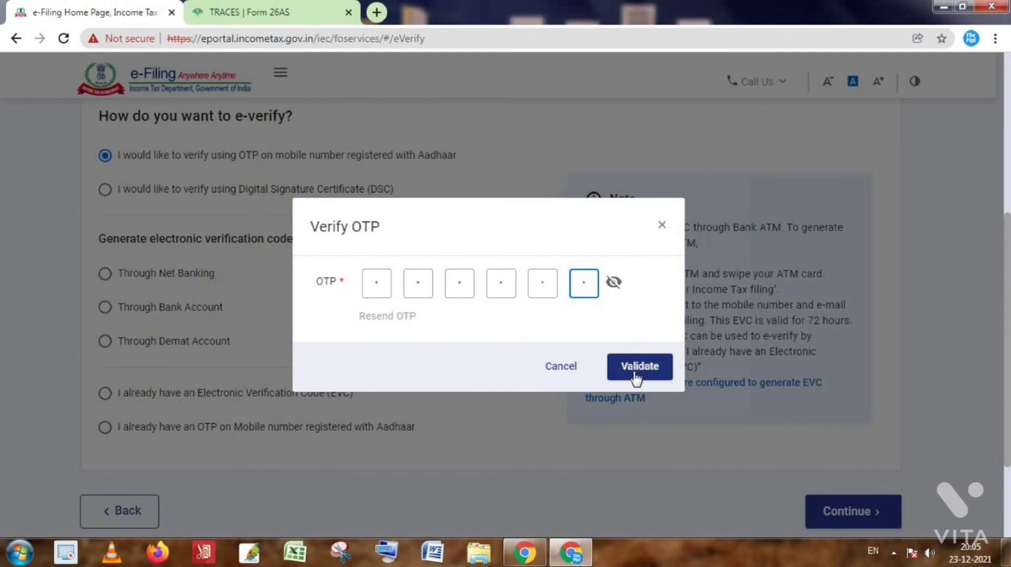
click(635, 378)
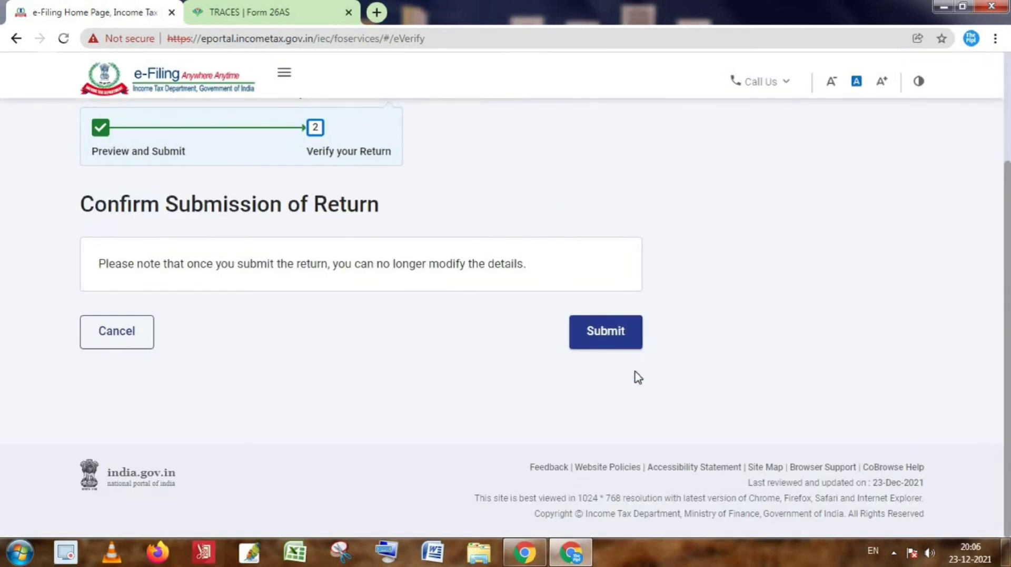
Submit the ITR-1 return from the Confirm Submission of Return page.
click(618, 339)
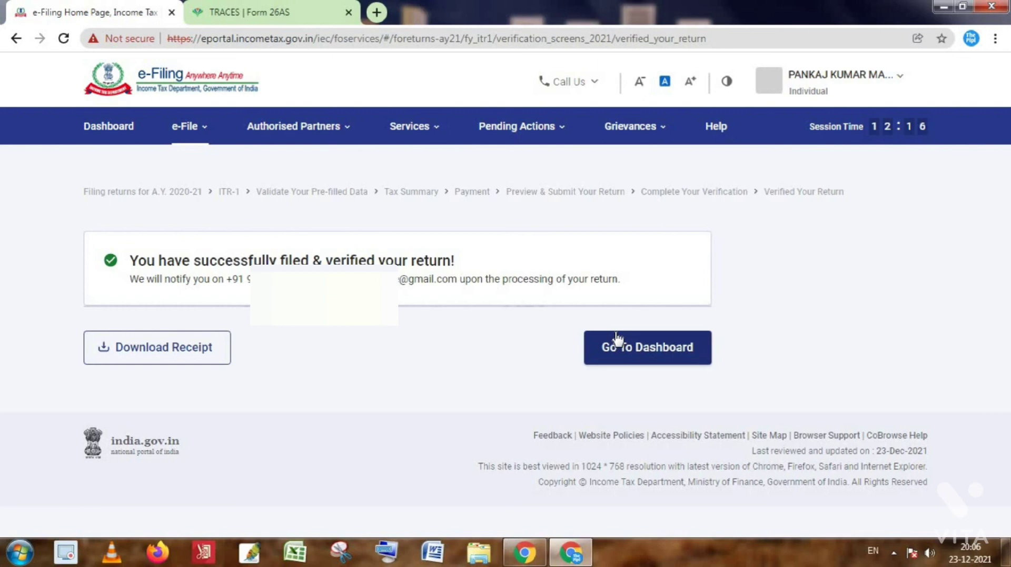
Download the acknowledgement receipt PDF, dismissing the colour-scheme popup, and open it.
click(189, 358)
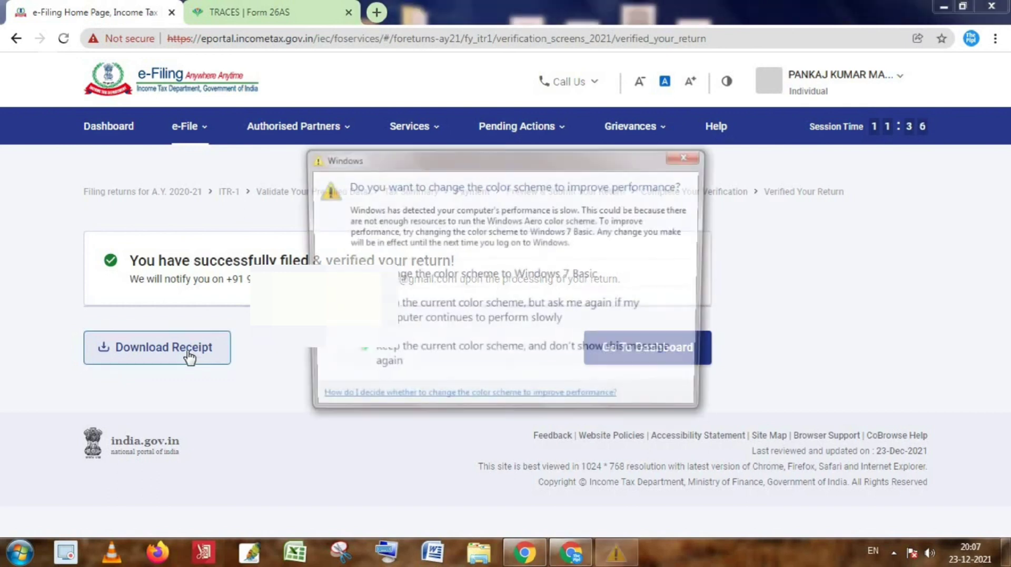
click(688, 156)
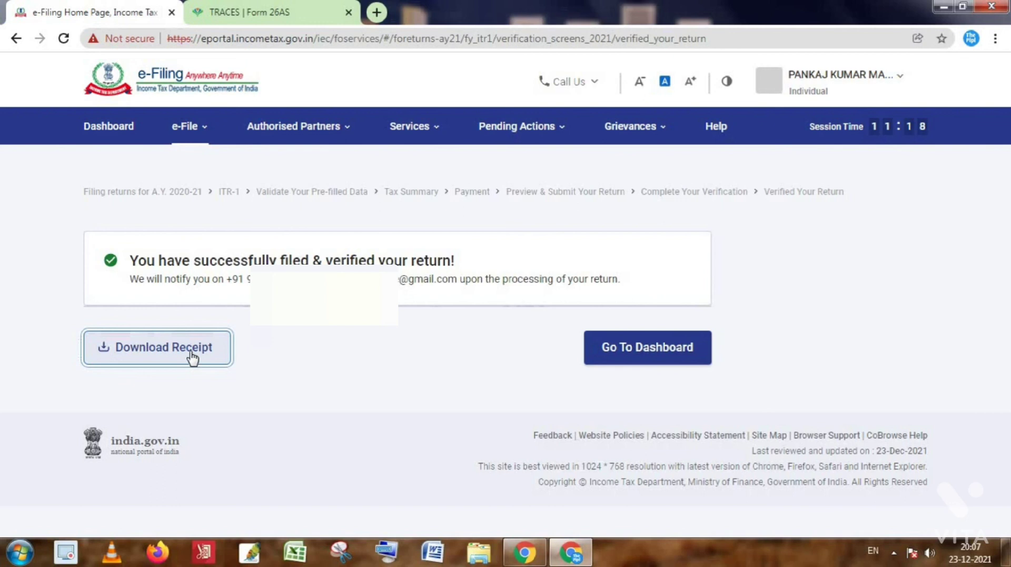
click(192, 358)
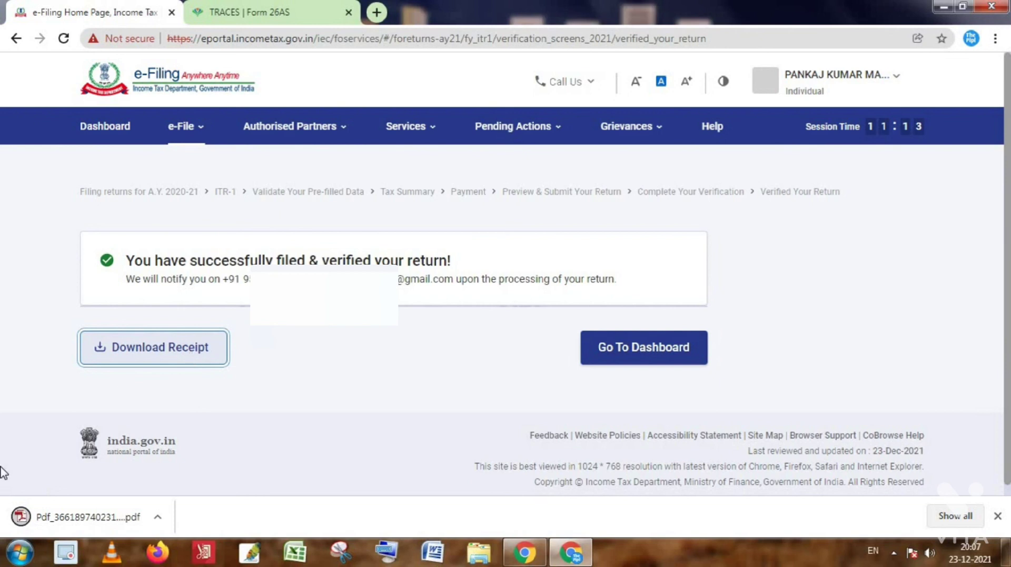
click(75, 522)
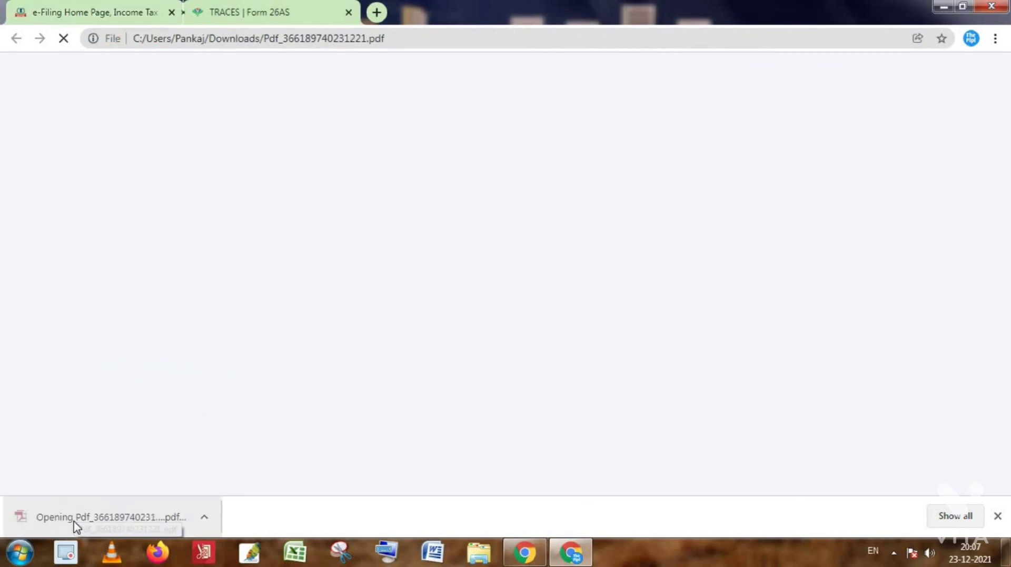